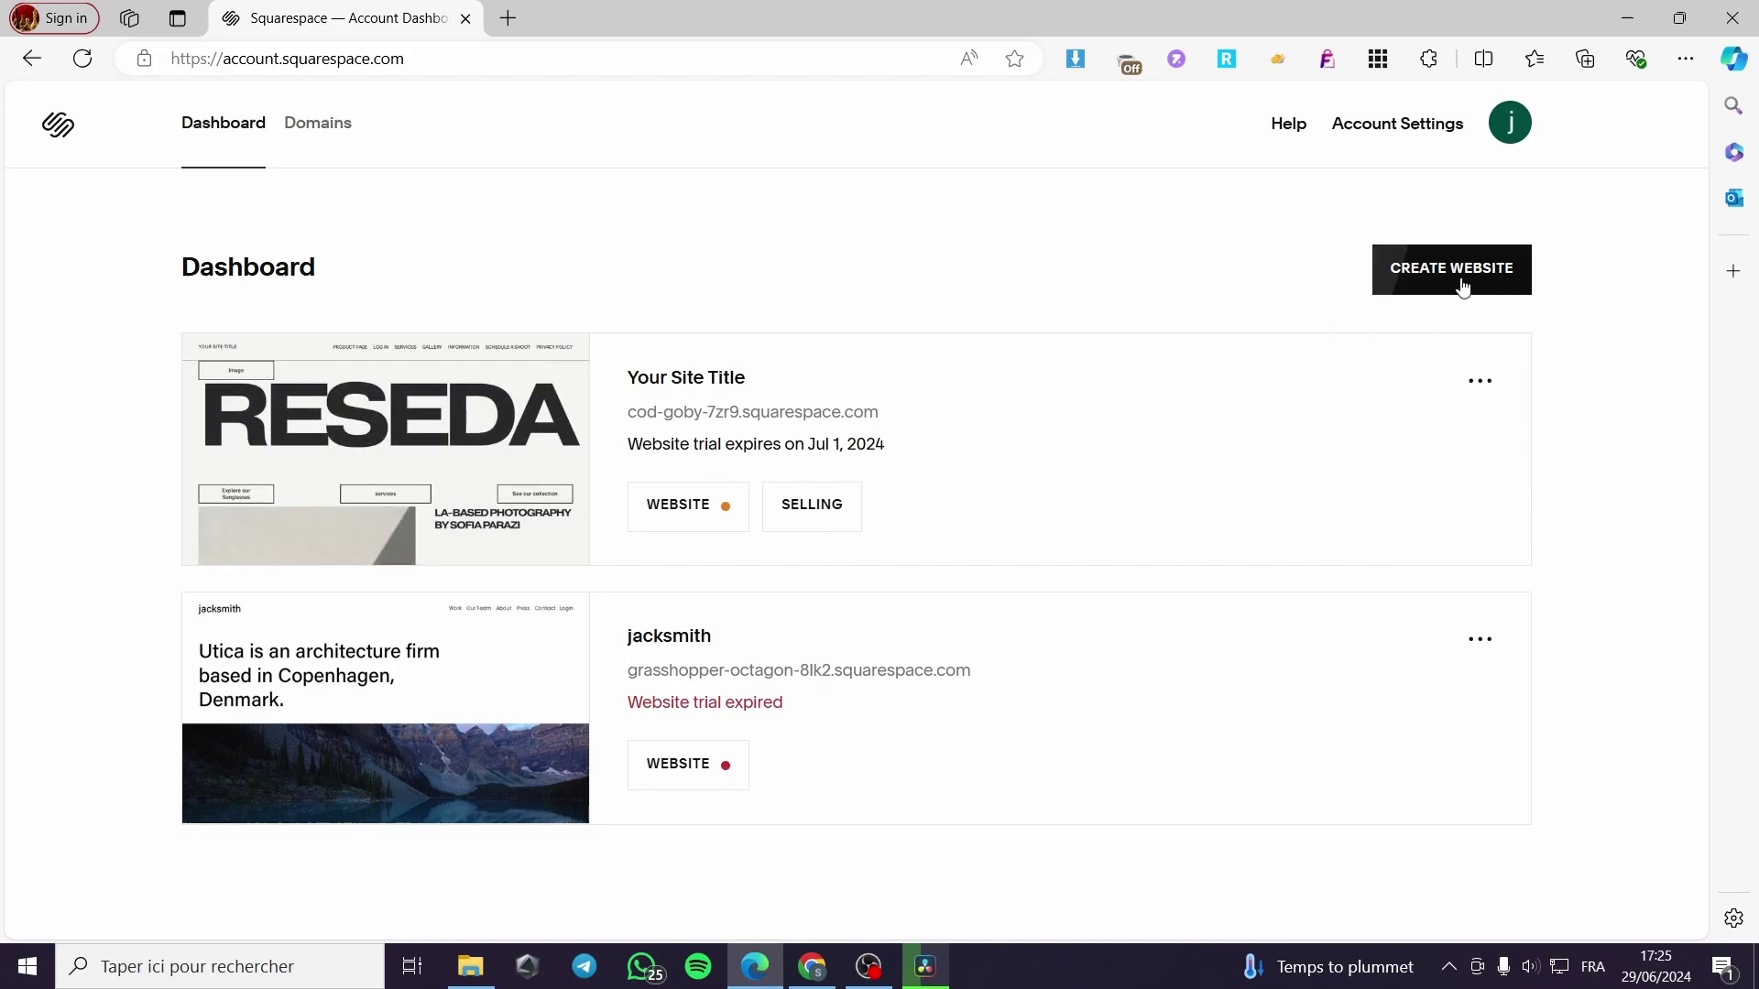
Open the RESEDA site's editor and scroll through its home page preview
{"action": "mouse_move", "coordinate": [376, 458]}
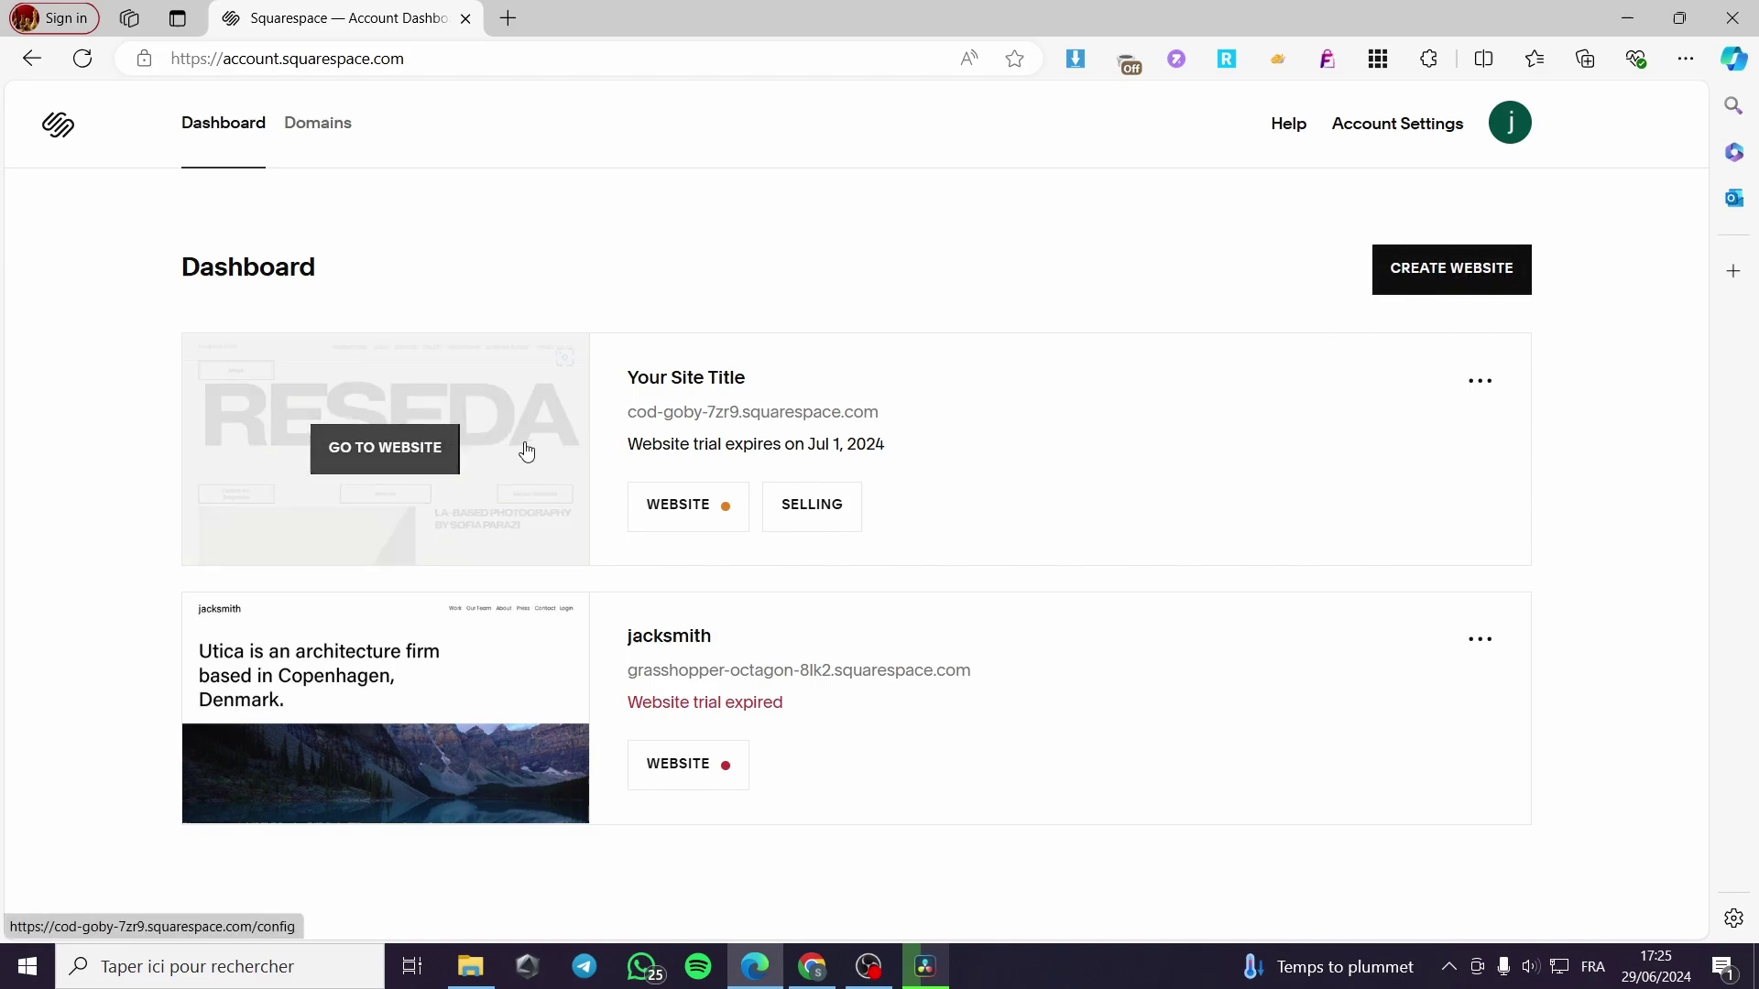
{"action": "mouse_move", "coordinate": [725, 509]}
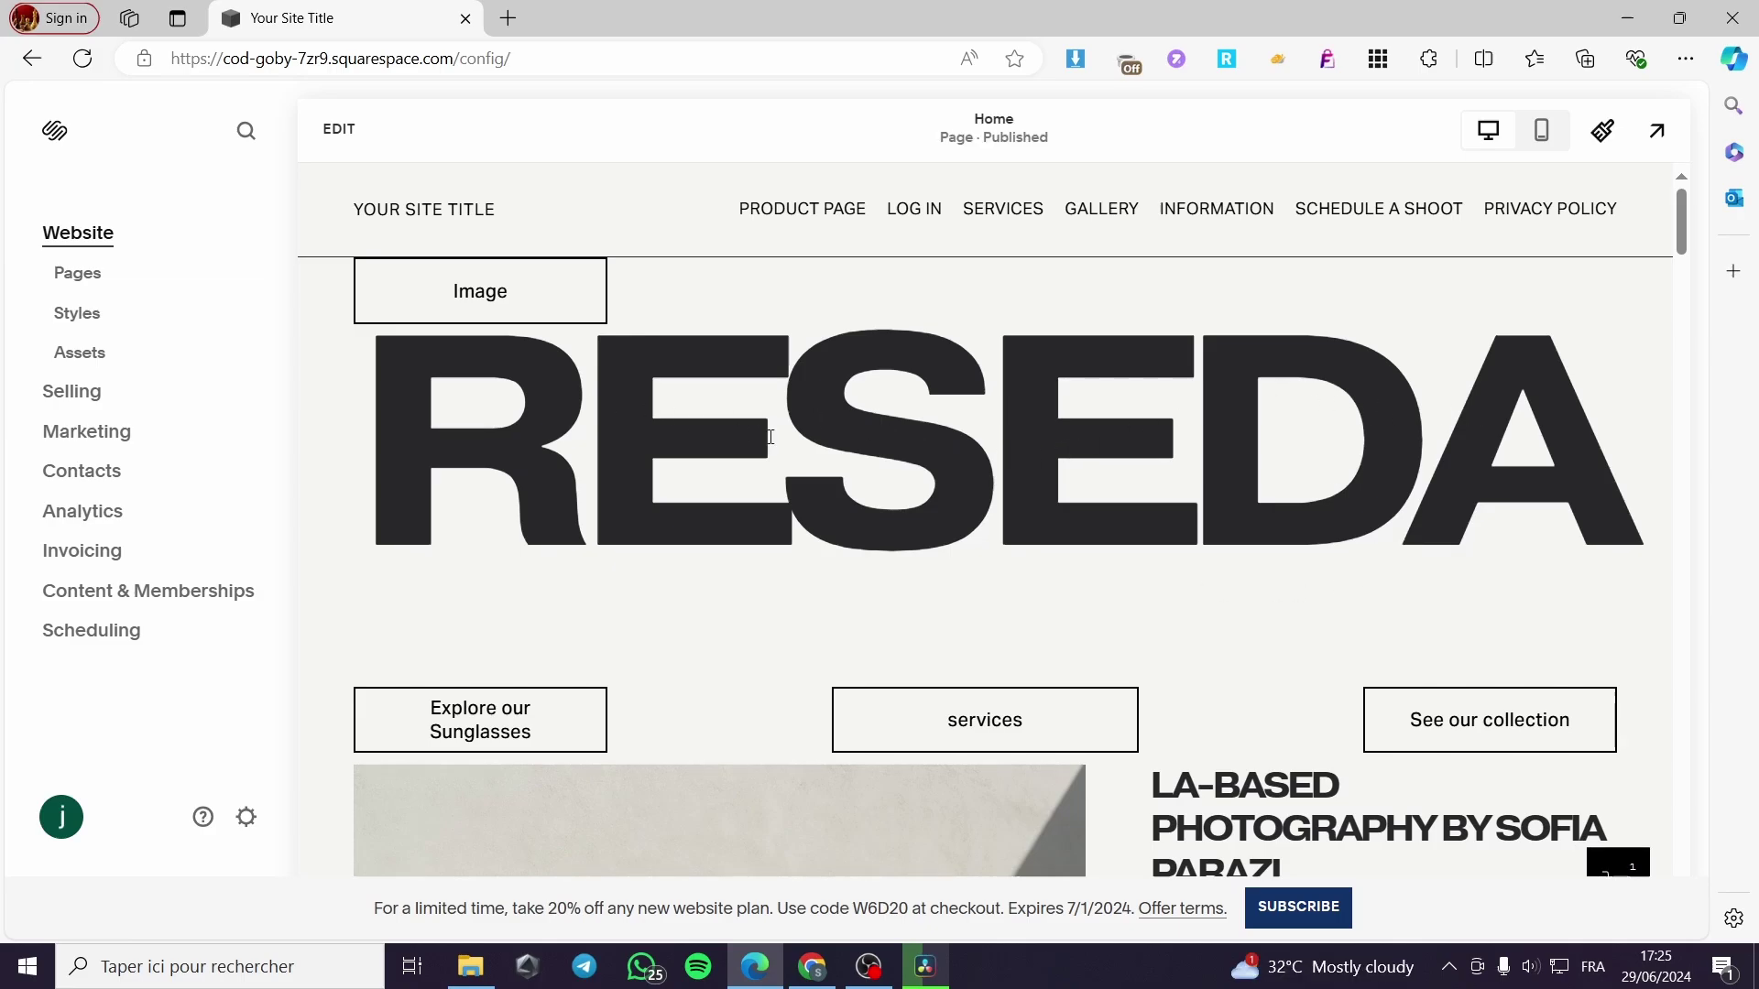
{"action": "scroll", "coordinate": [1049, 431], "scroll_direction": "down", "scroll_amount": 15}
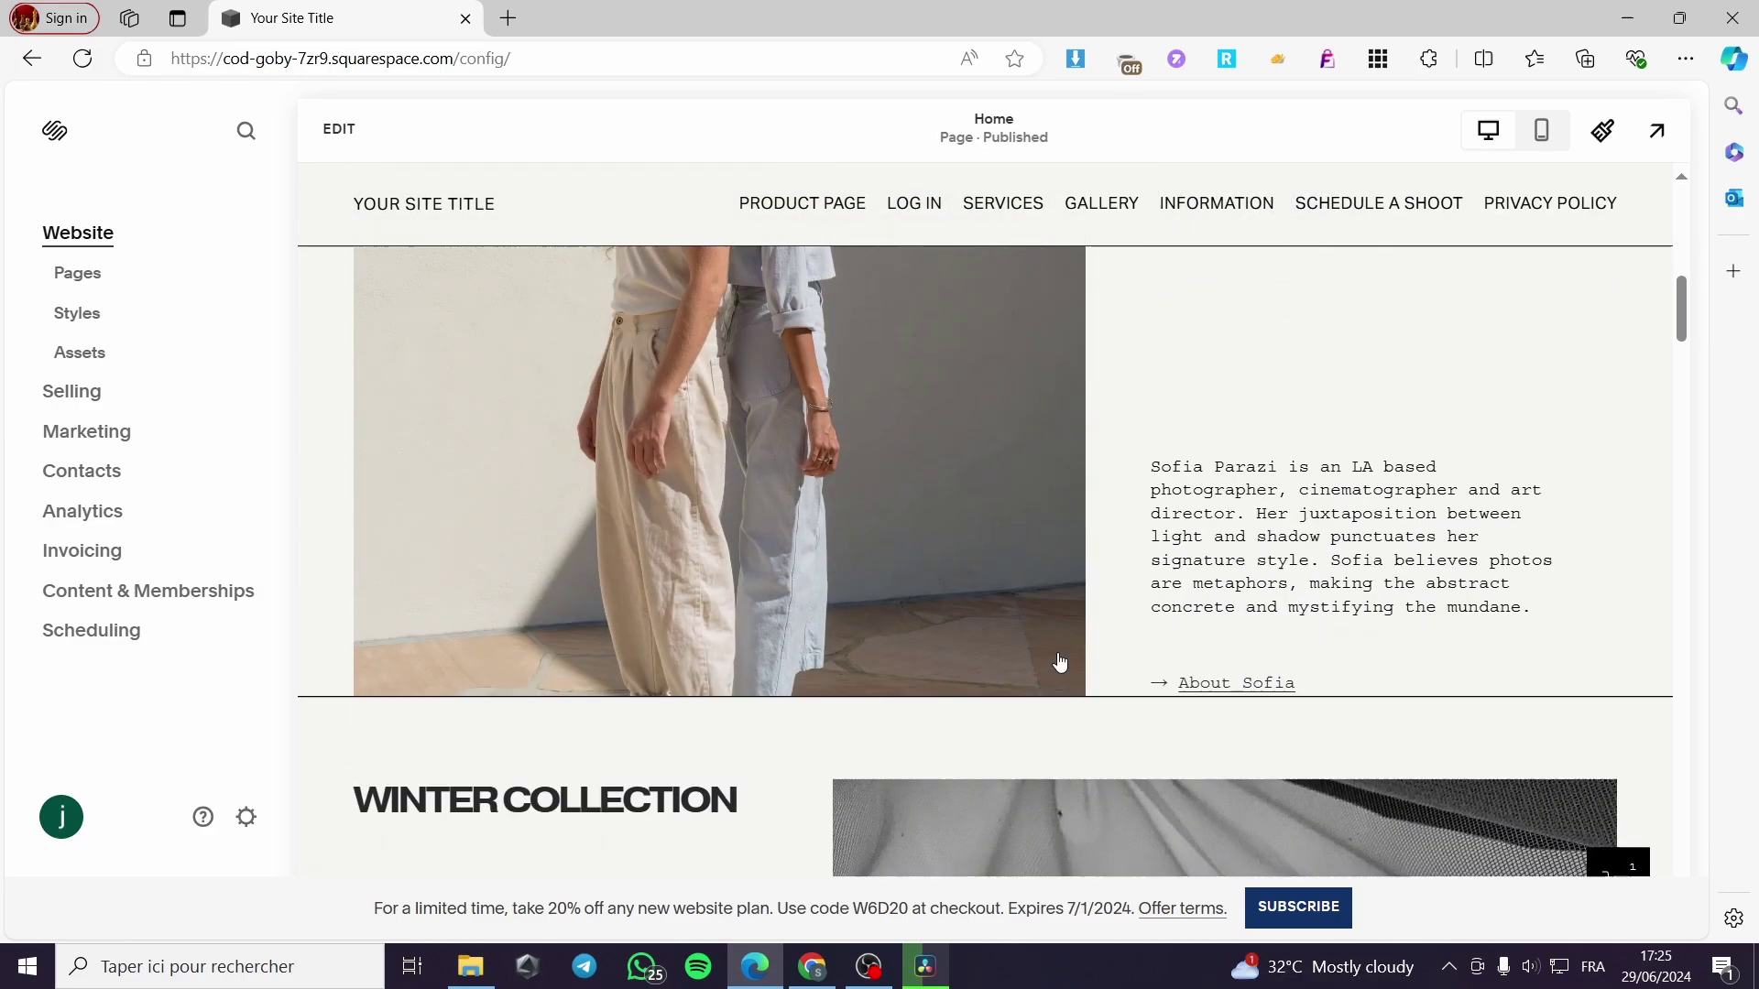
{"action": "scroll", "coordinate": [999, 696], "scroll_direction": "up", "scroll_amount": 12}
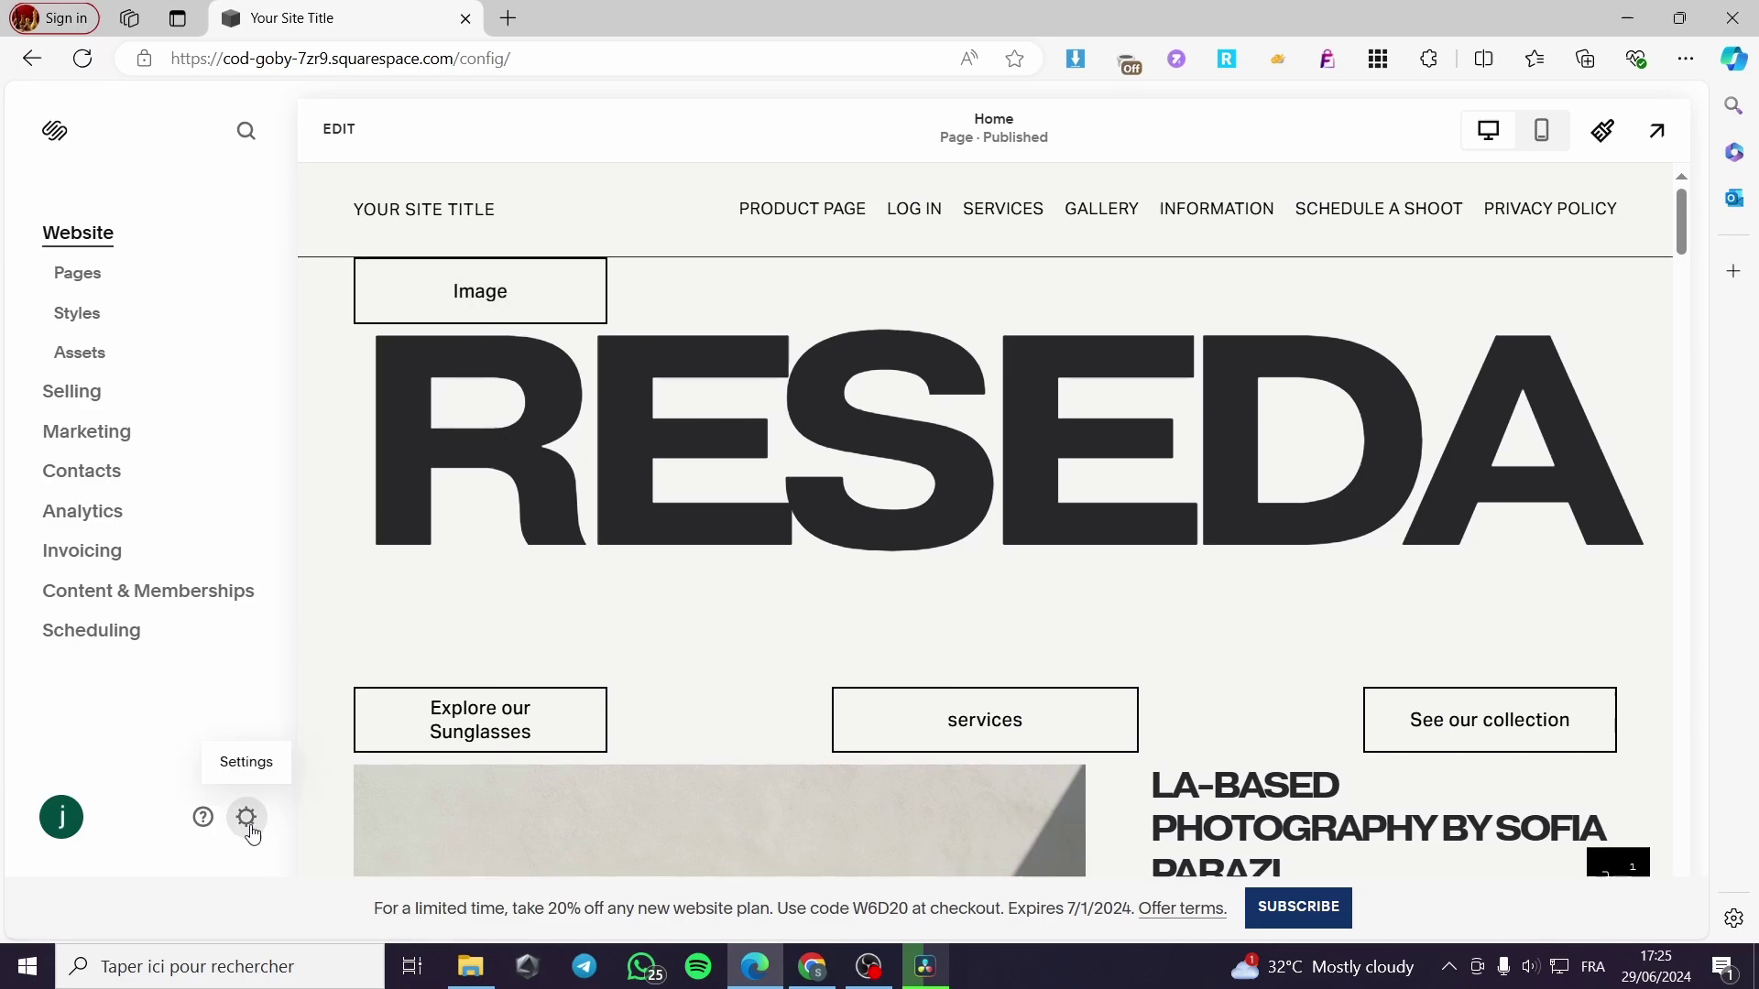
Go to Settings > Selling > Checkout and review the checkout-on-domain setting
{"action": "left_click", "coordinate": [247, 822]}
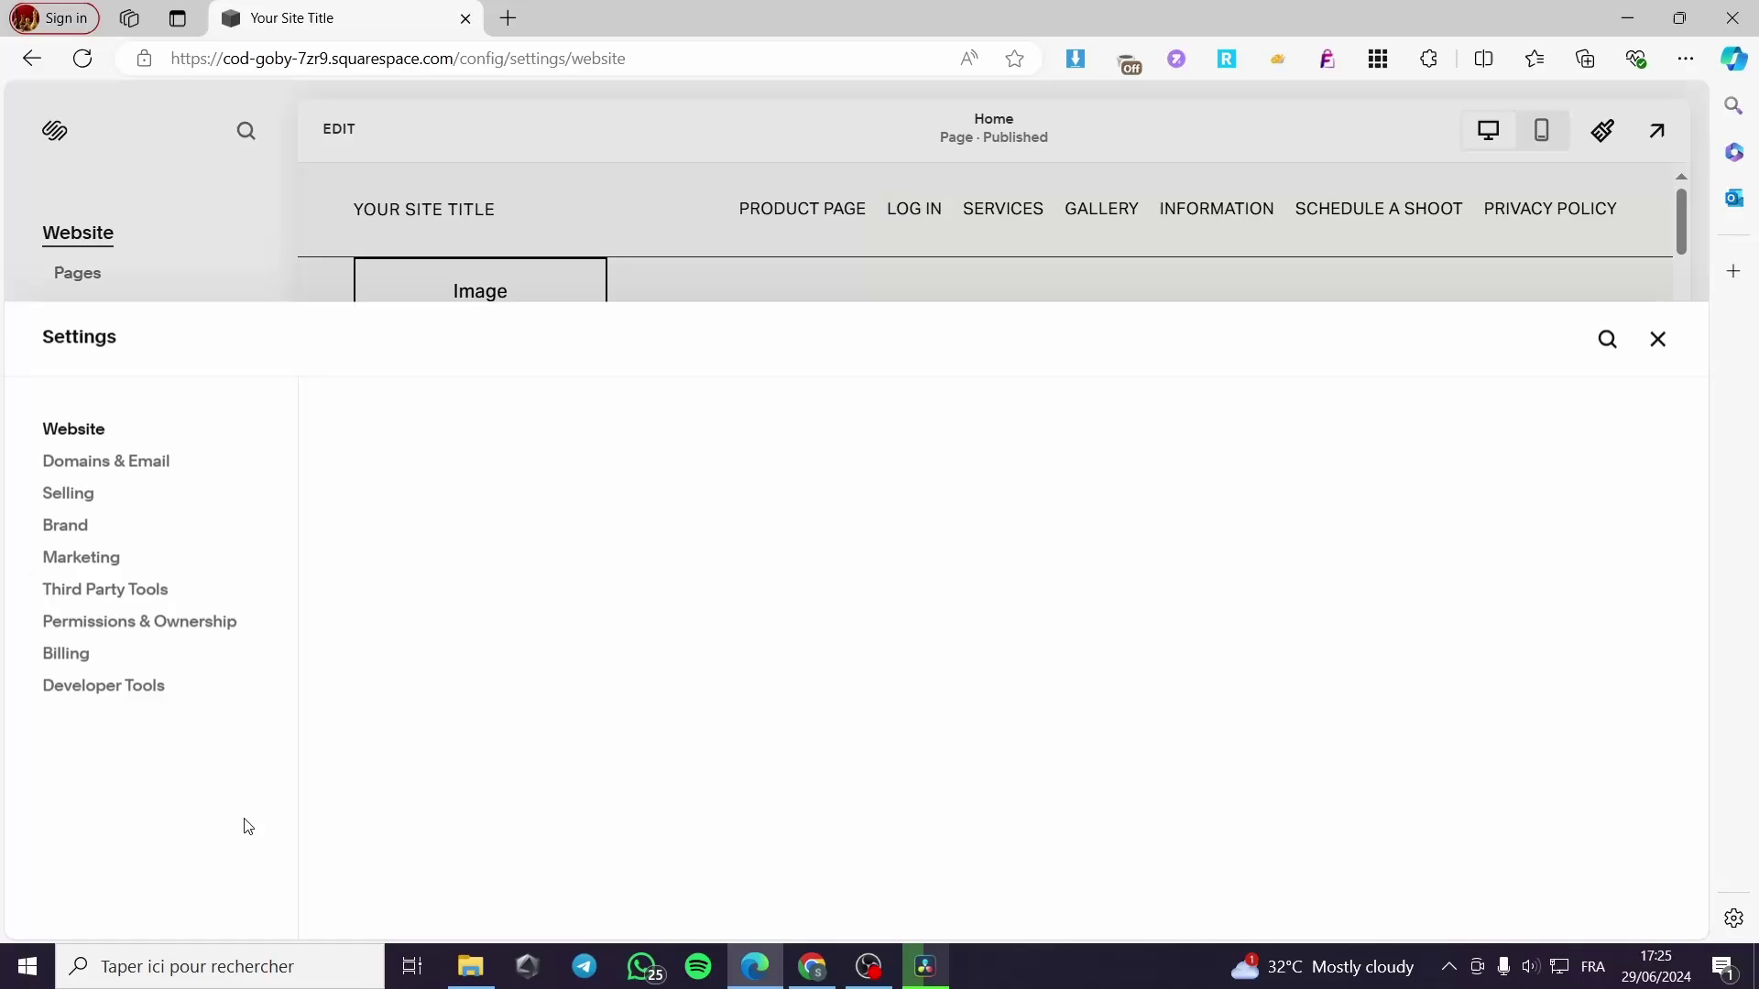
{"action": "left_click", "coordinate": [86, 314]}
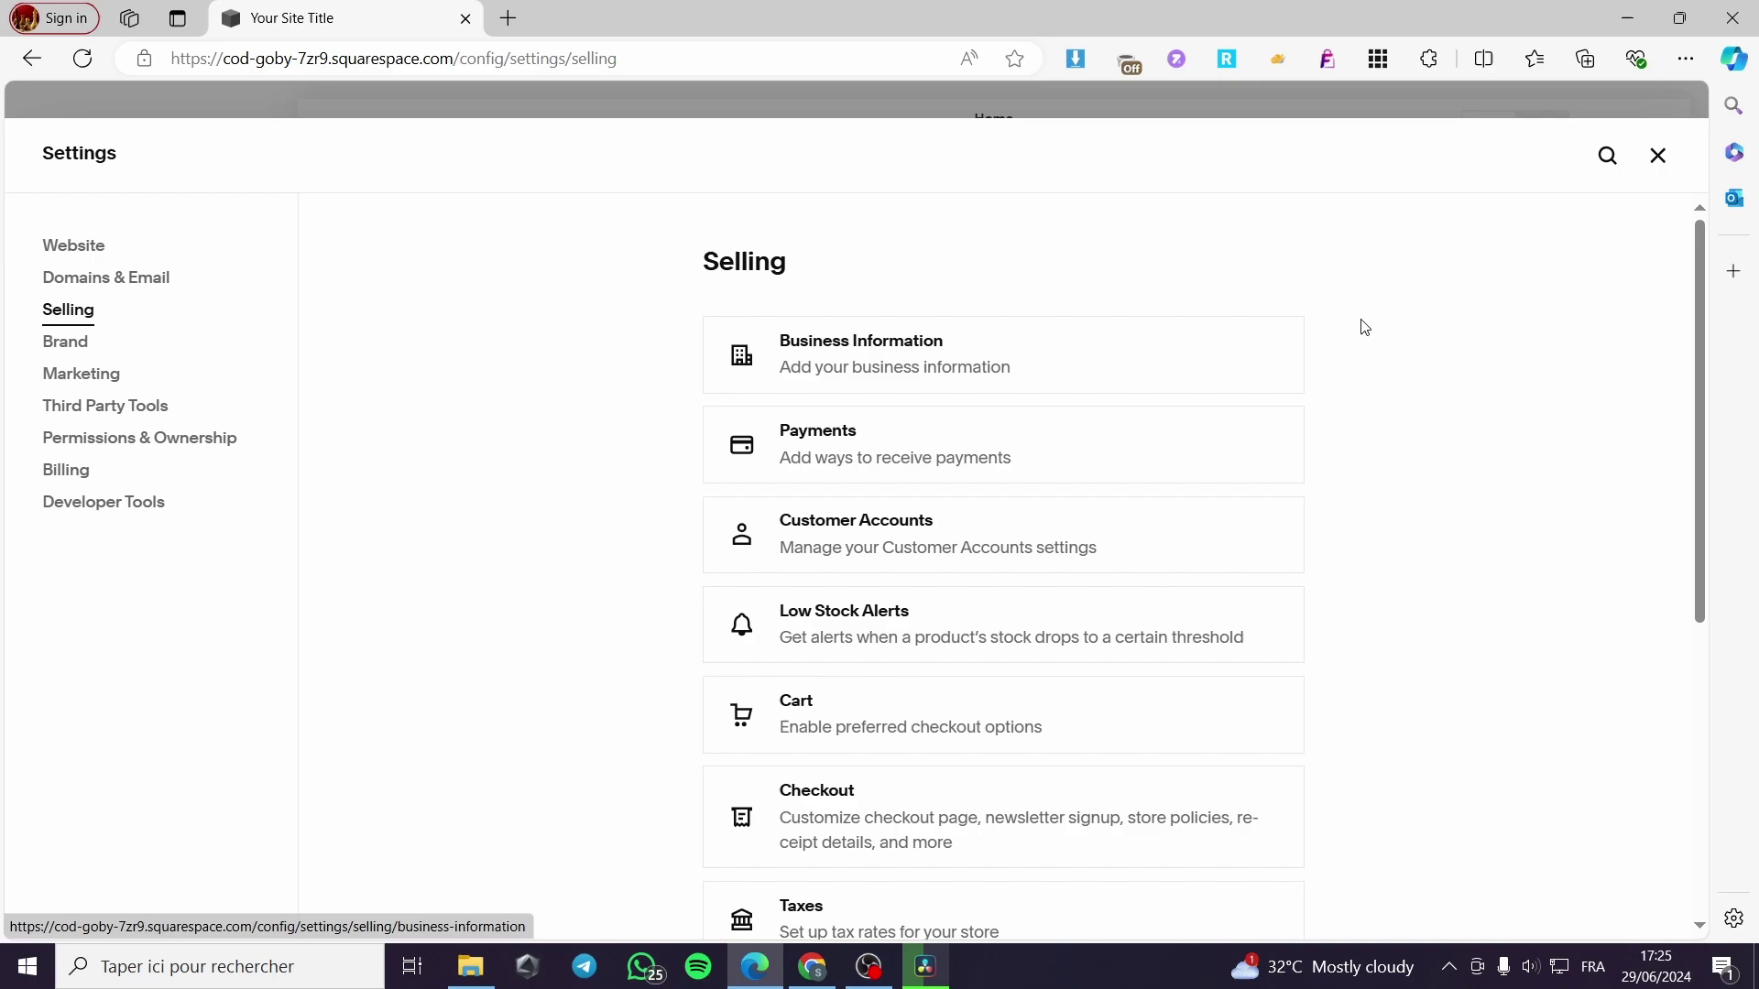
{"action": "scroll", "coordinate": [1130, 394], "scroll_direction": "down", "scroll_amount": 1}
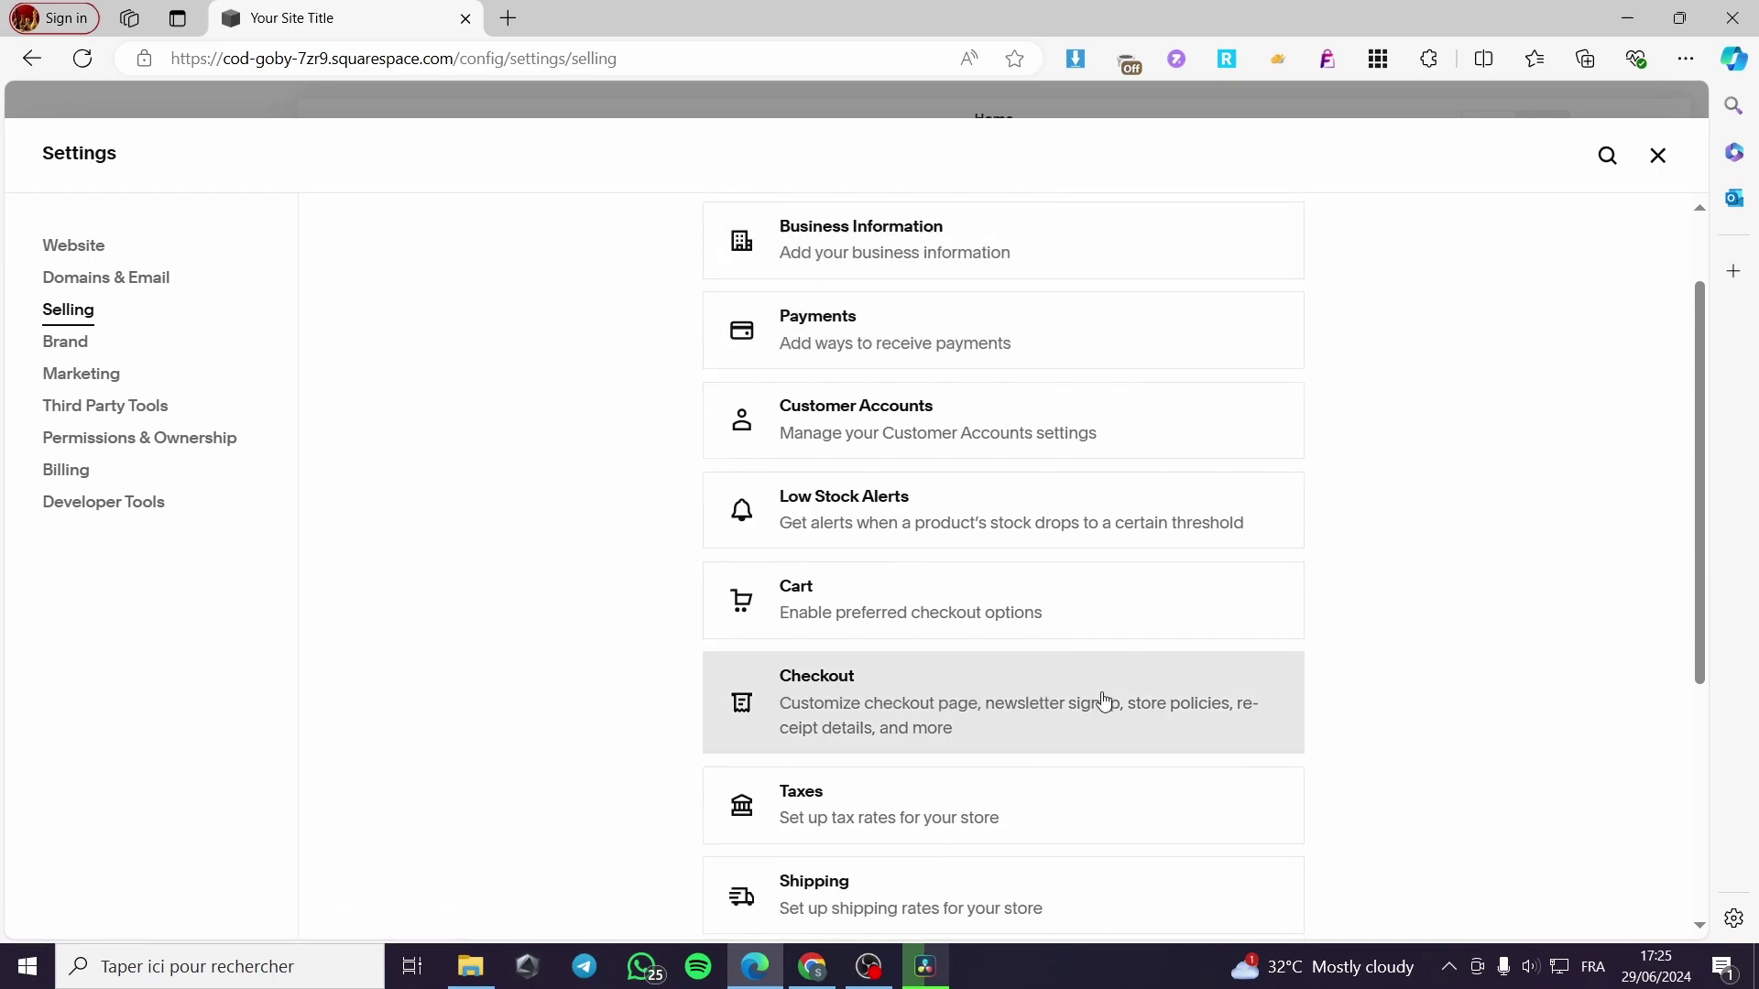
{"action": "left_click", "coordinate": [908, 698]}
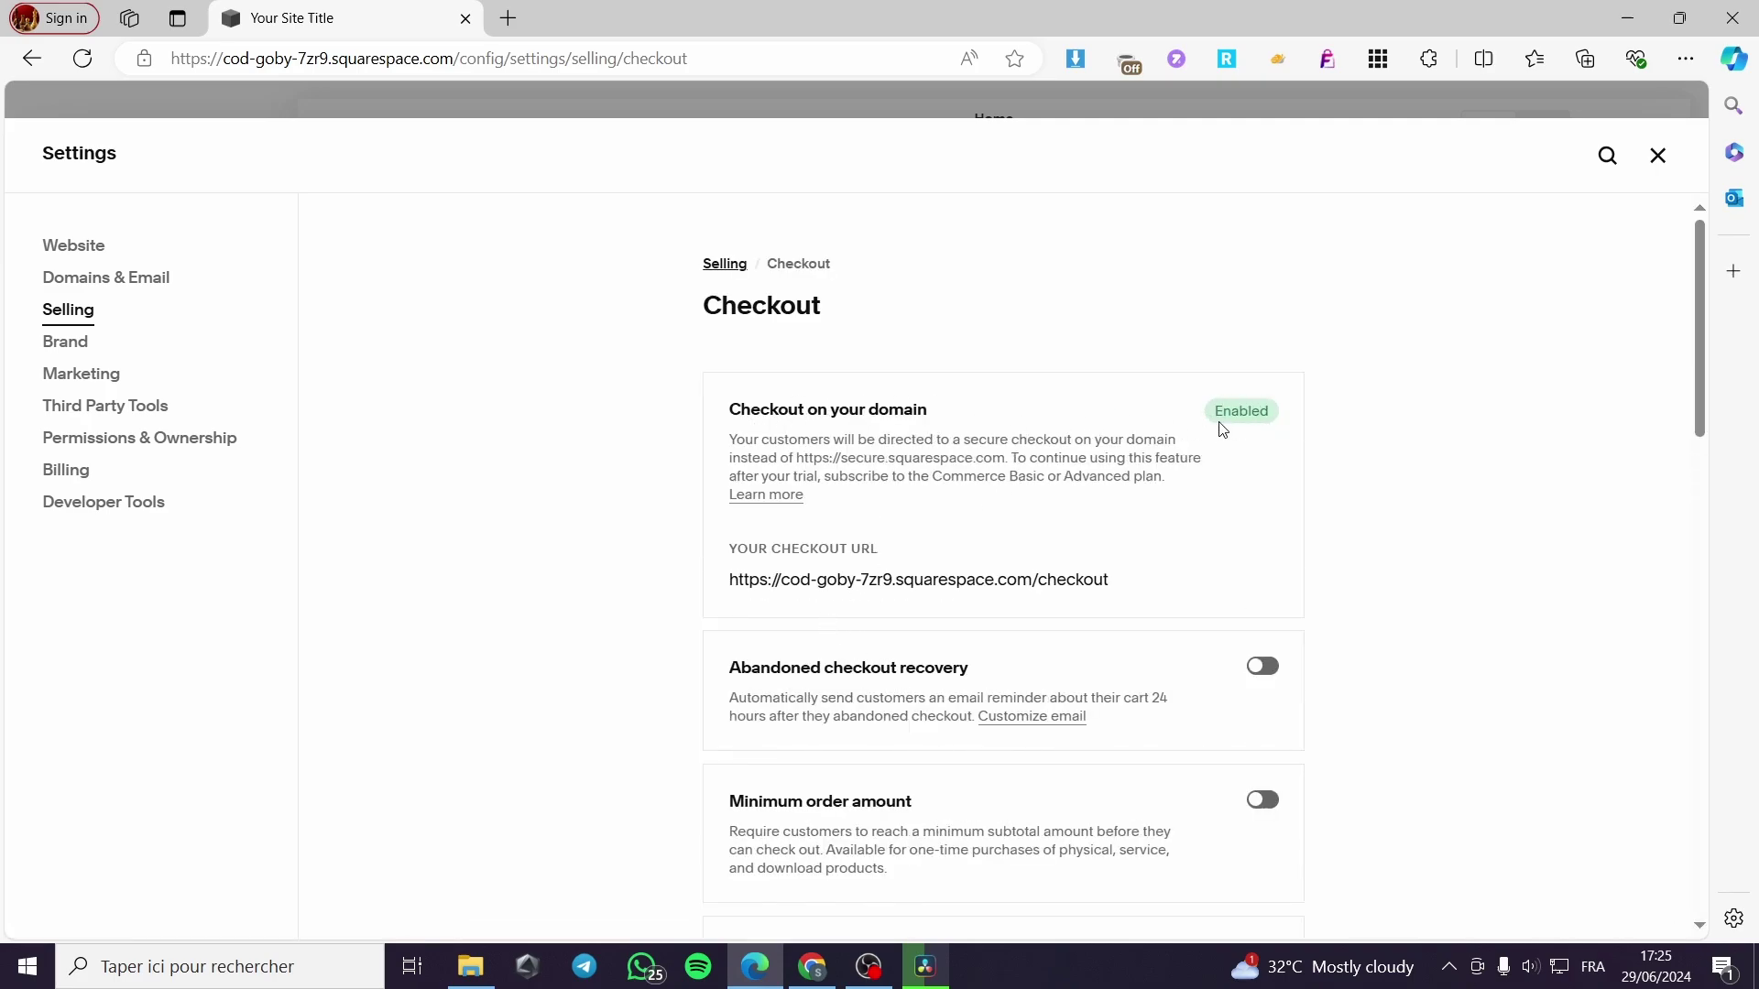
{"action": "triple_click", "coordinate": [1283, 415]}
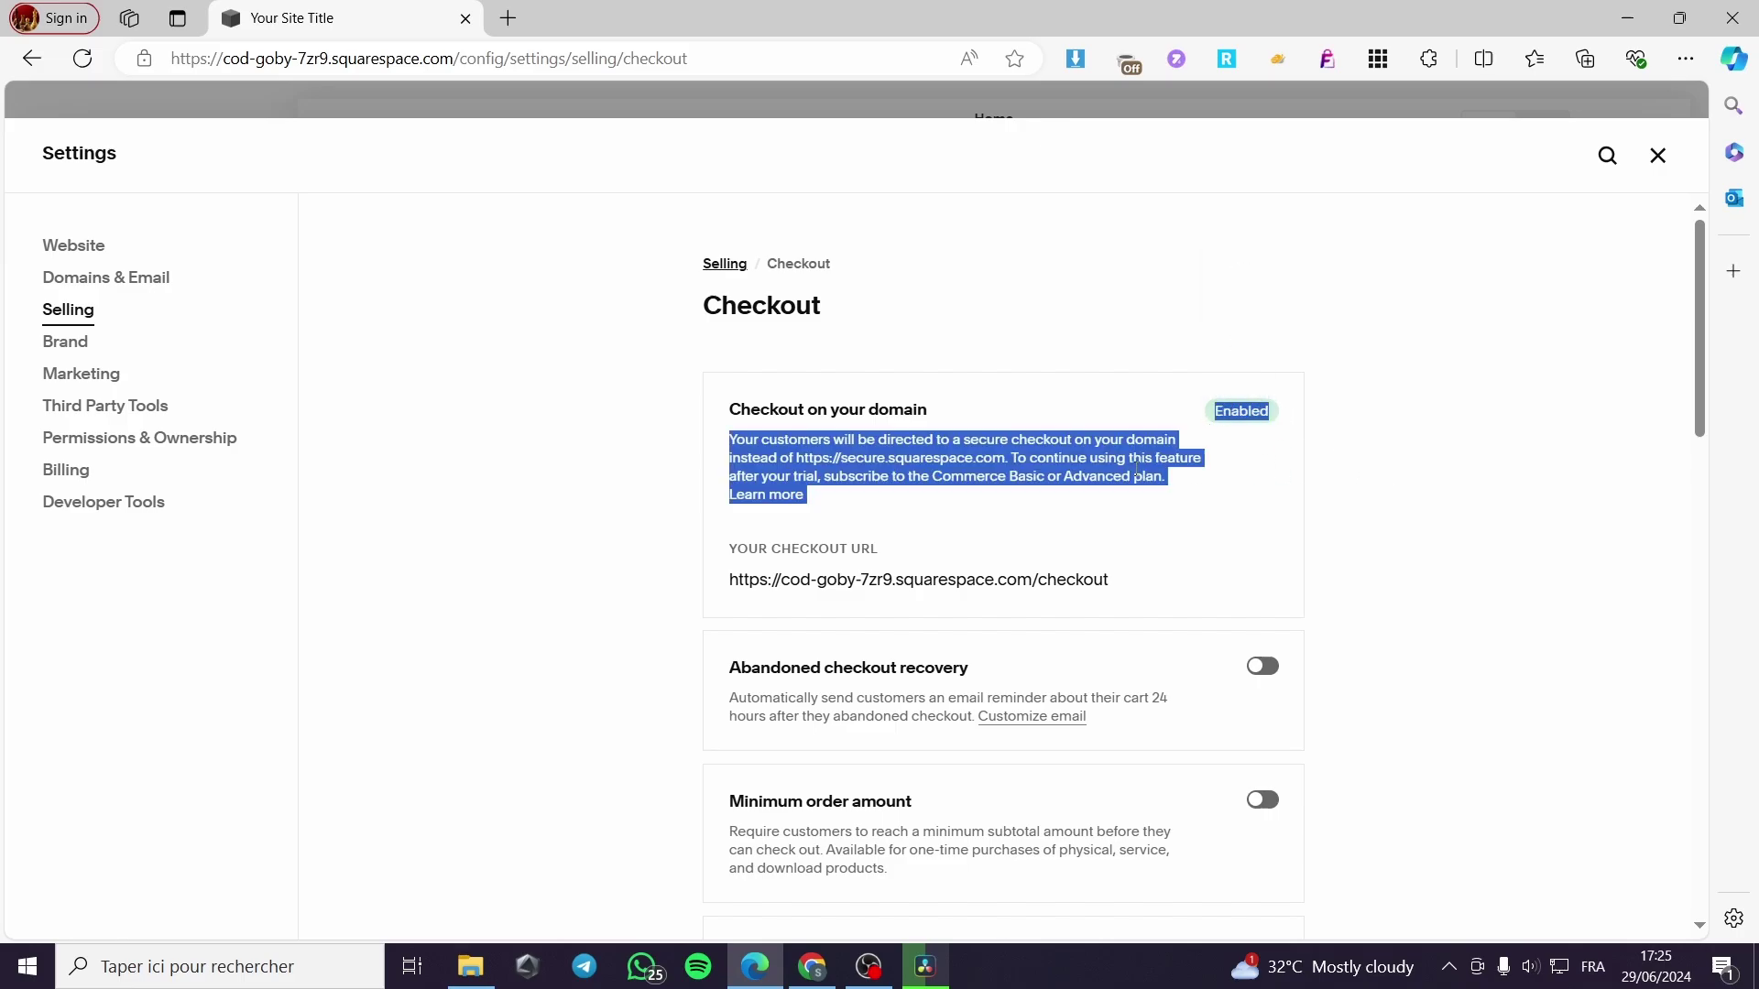
{"action": "left_click", "coordinate": [794, 446]}
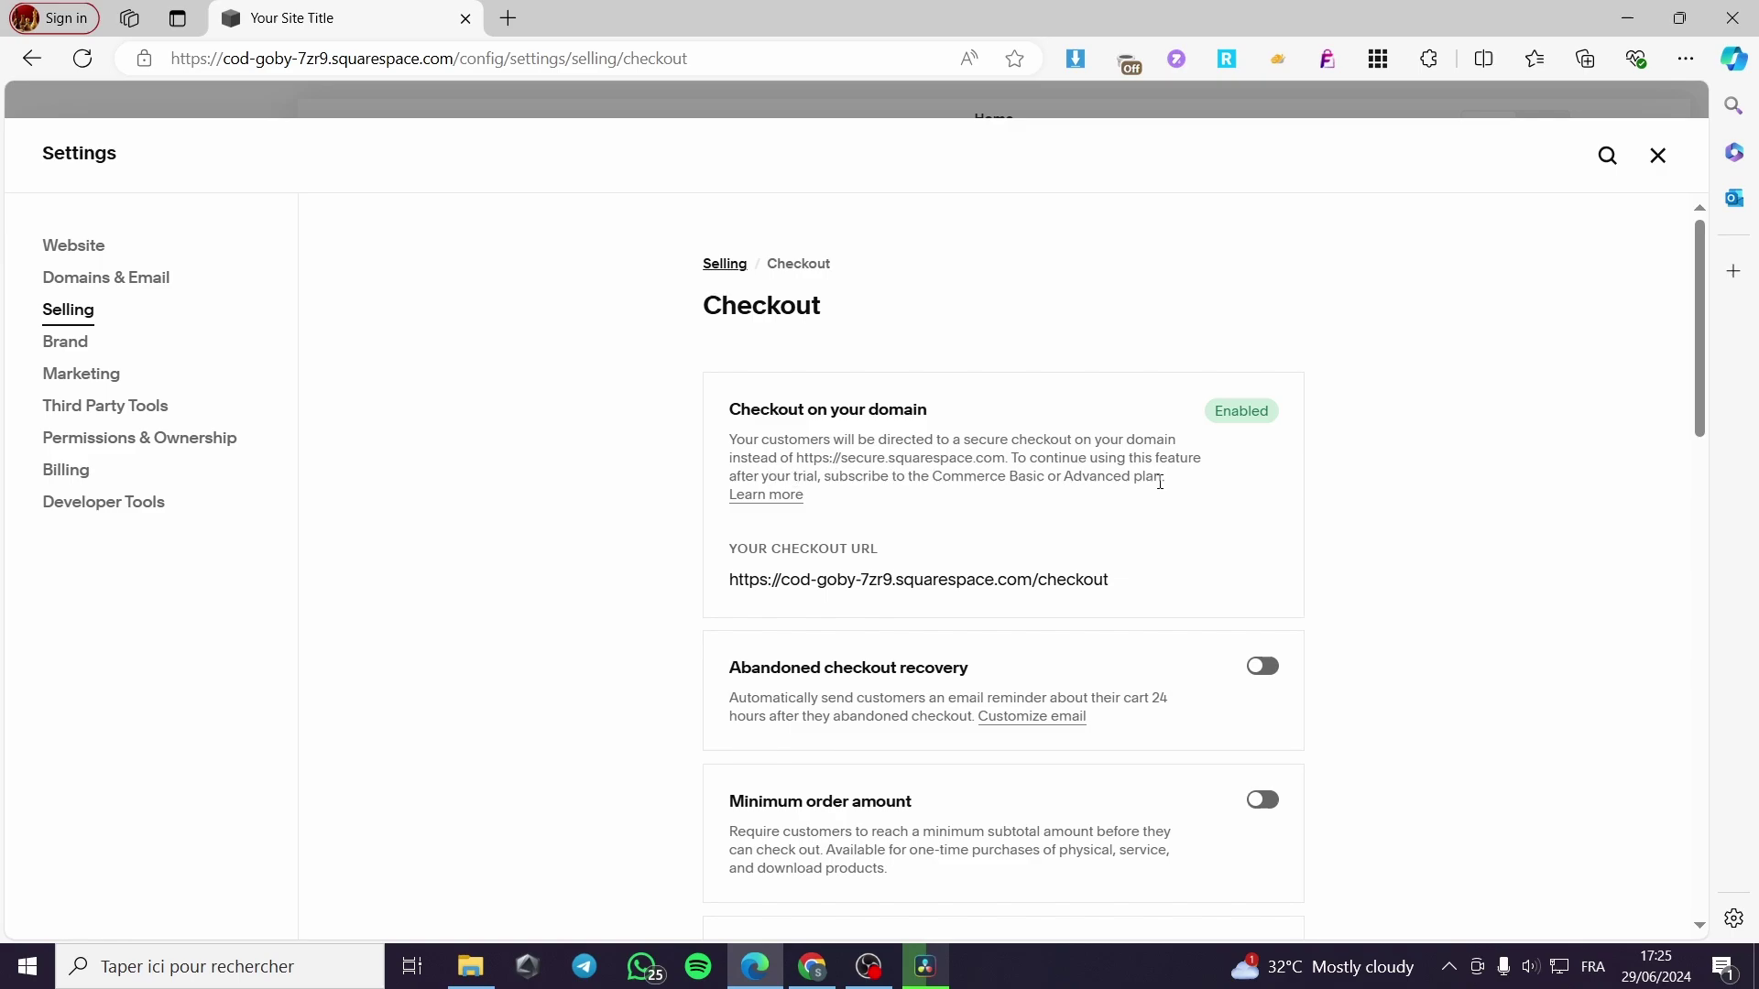
{"action": "scroll", "coordinate": [1255, 446], "scroll_direction": "down", "scroll_amount": 3}
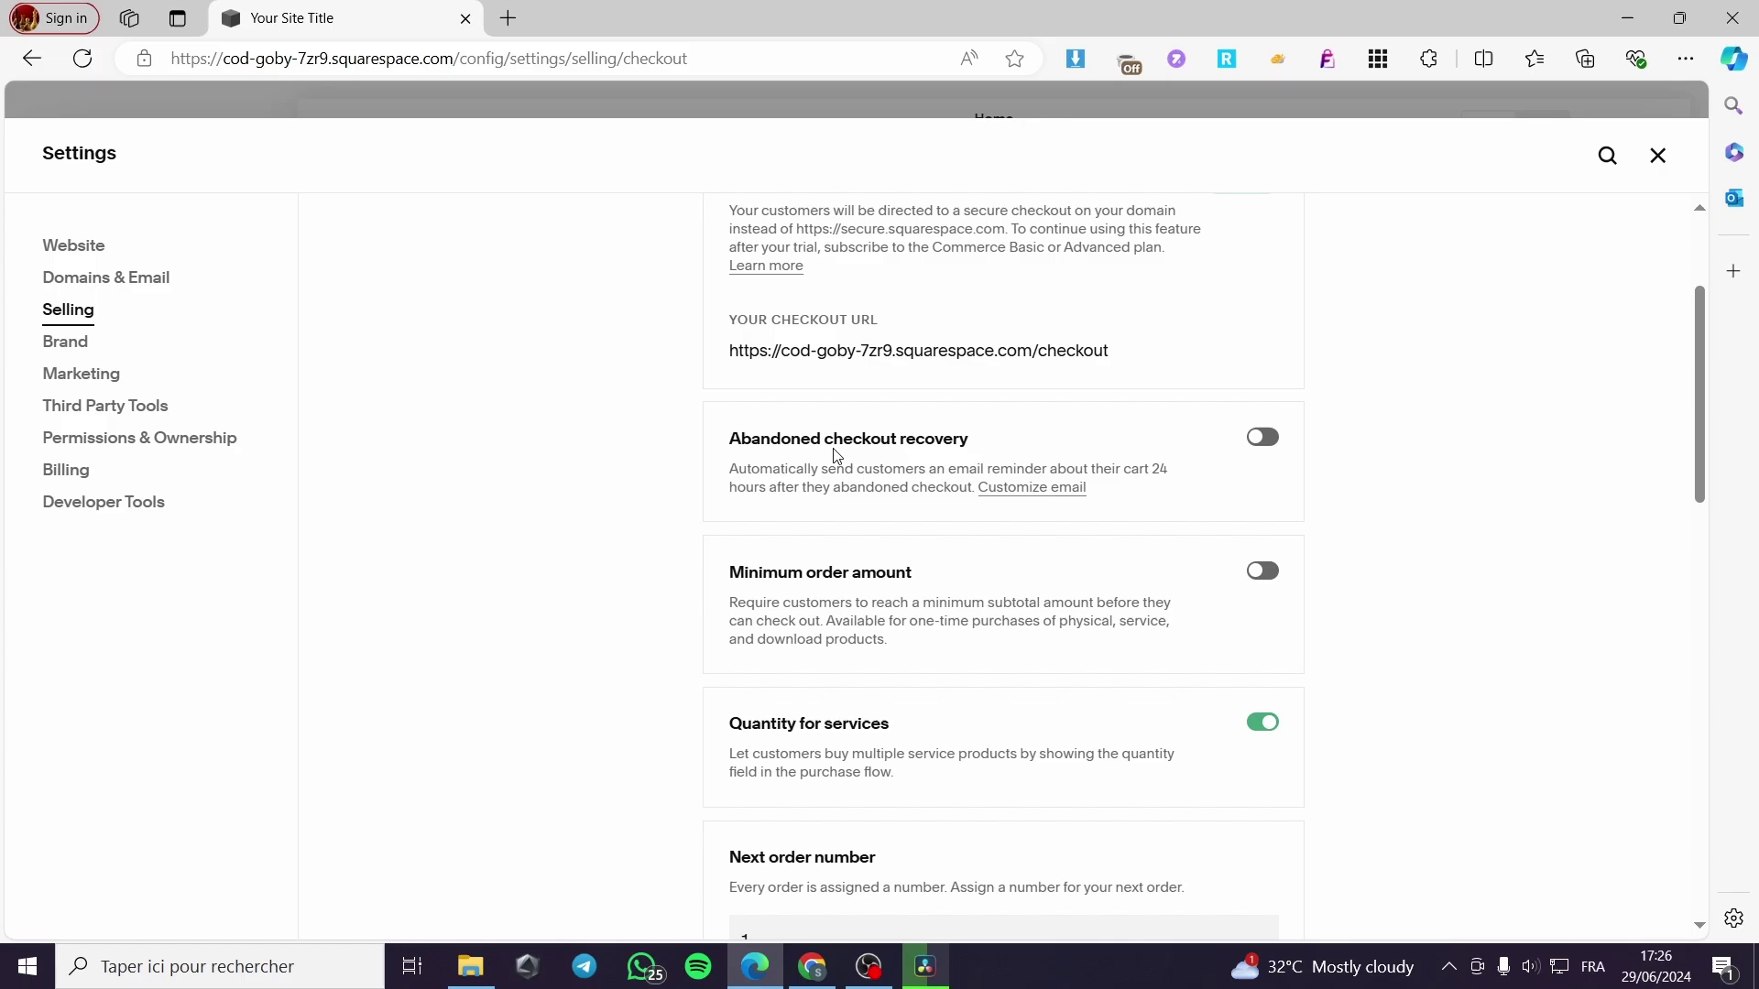
Switch on abandoned checkout recovery reminders, then scroll further down the Checkout settings
{"action": "left_click", "coordinate": [1262, 439]}
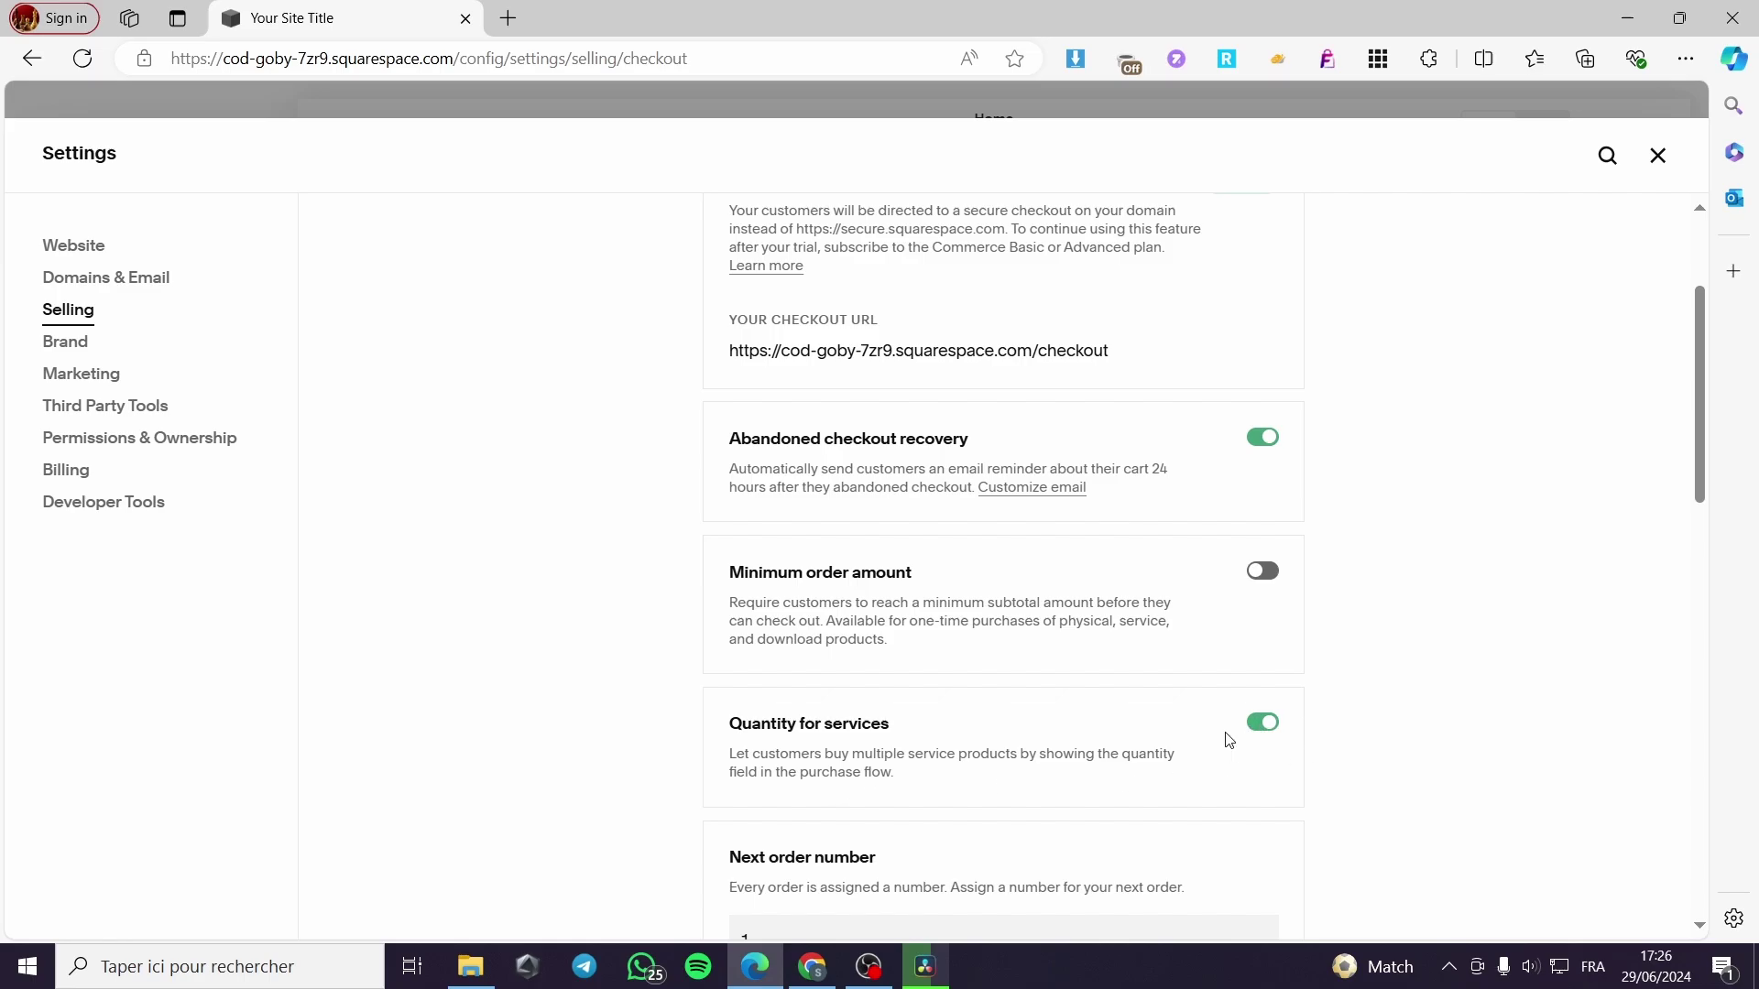
{"action": "scroll", "coordinate": [1392, 707], "scroll_direction": "down", "scroll_amount": 5}
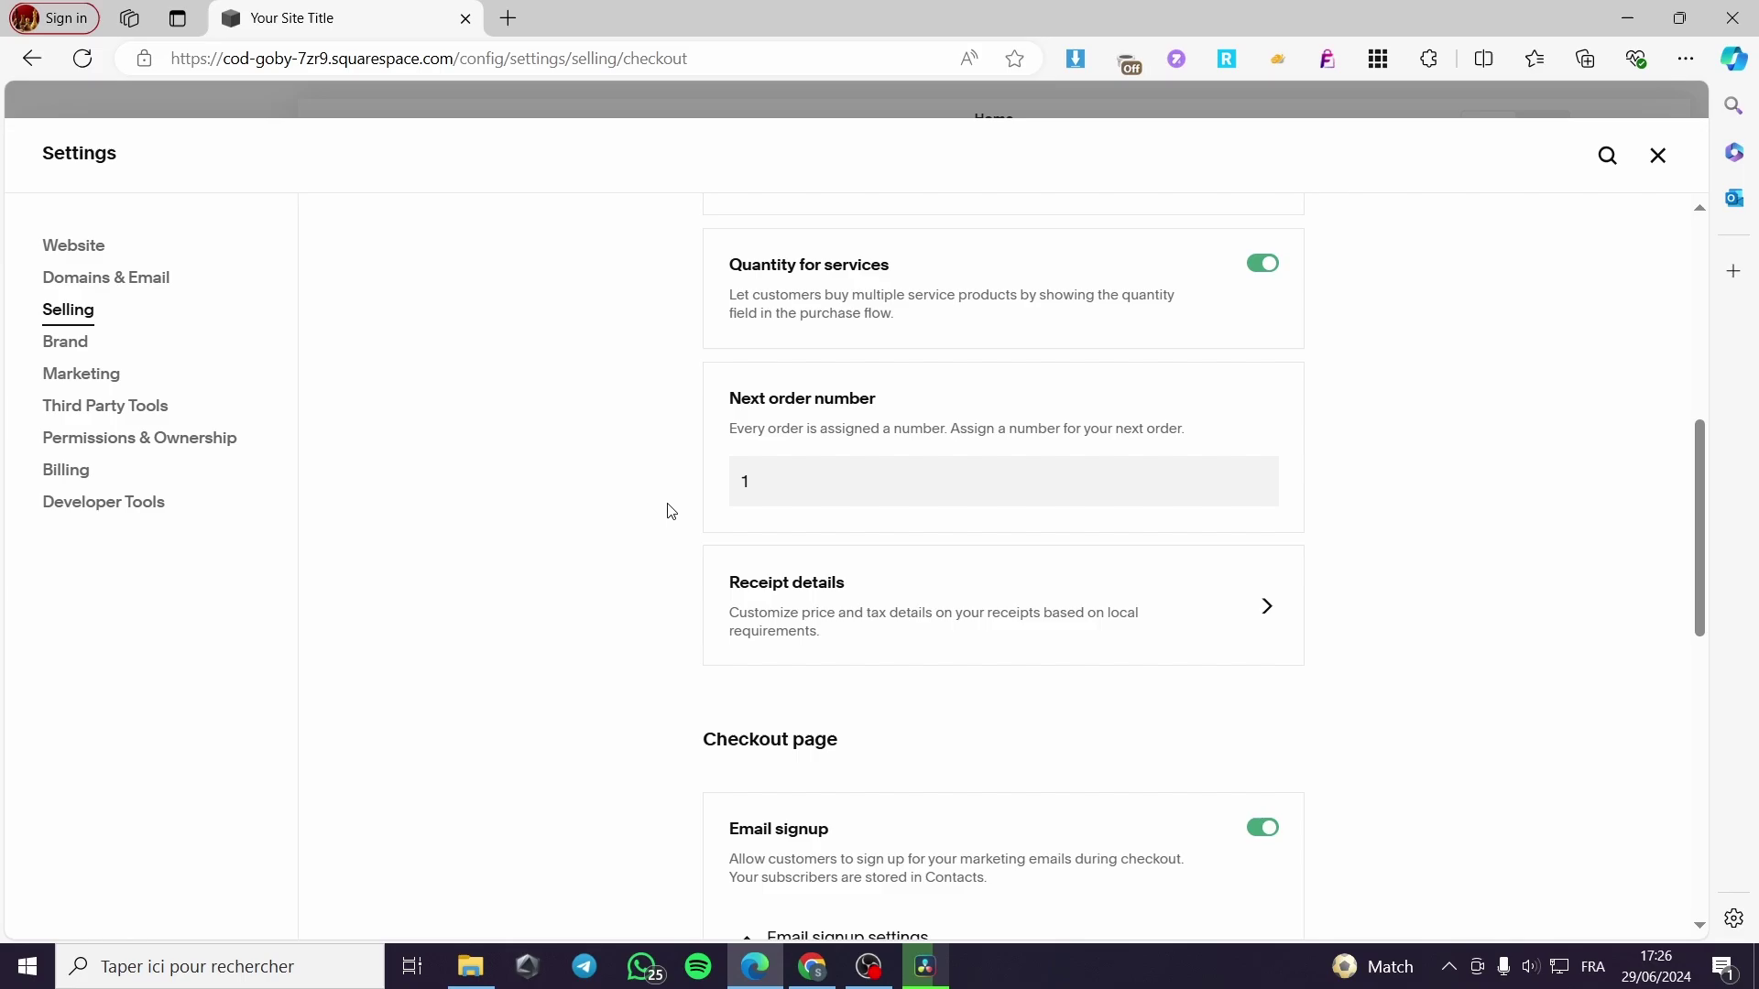
{"action": "scroll", "coordinate": [1091, 431], "scroll_direction": "down", "scroll_amount": 3}
Set receipts to show only Net Total, leaving the other three price and tax options off, and save
{"action": "left_click", "coordinate": [1212, 369]}
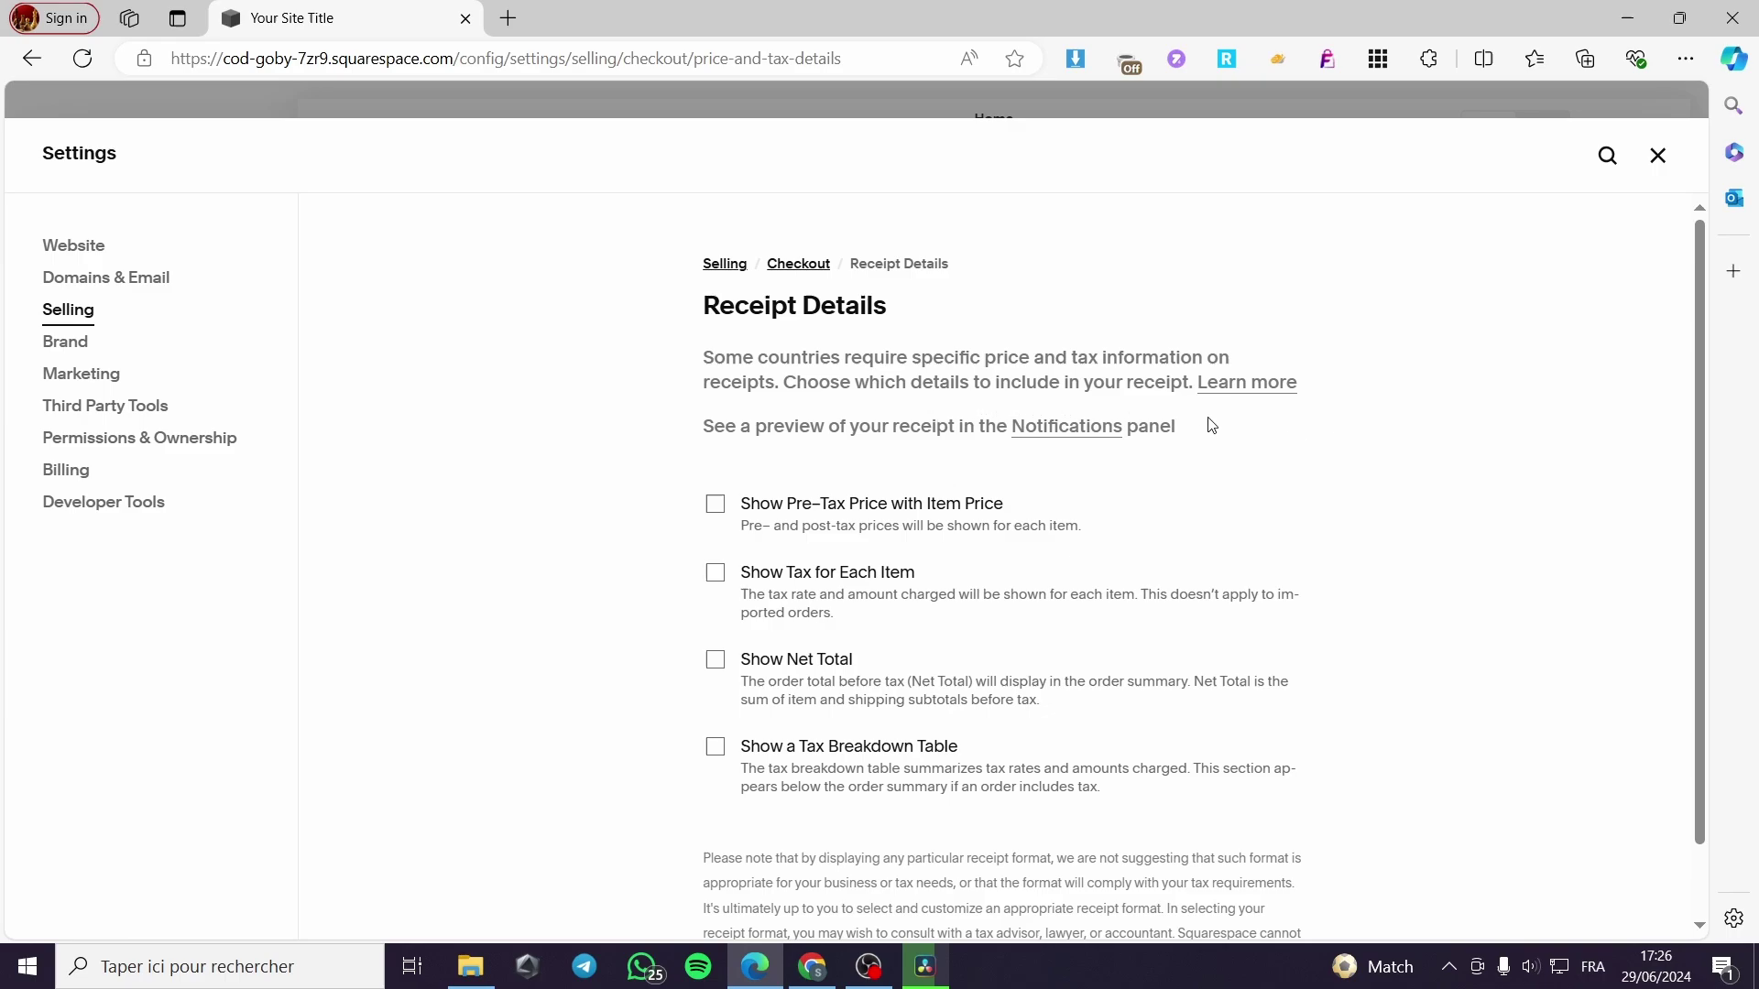
{"action": "scroll", "coordinate": [794, 461], "scroll_direction": "down", "scroll_amount": 1}
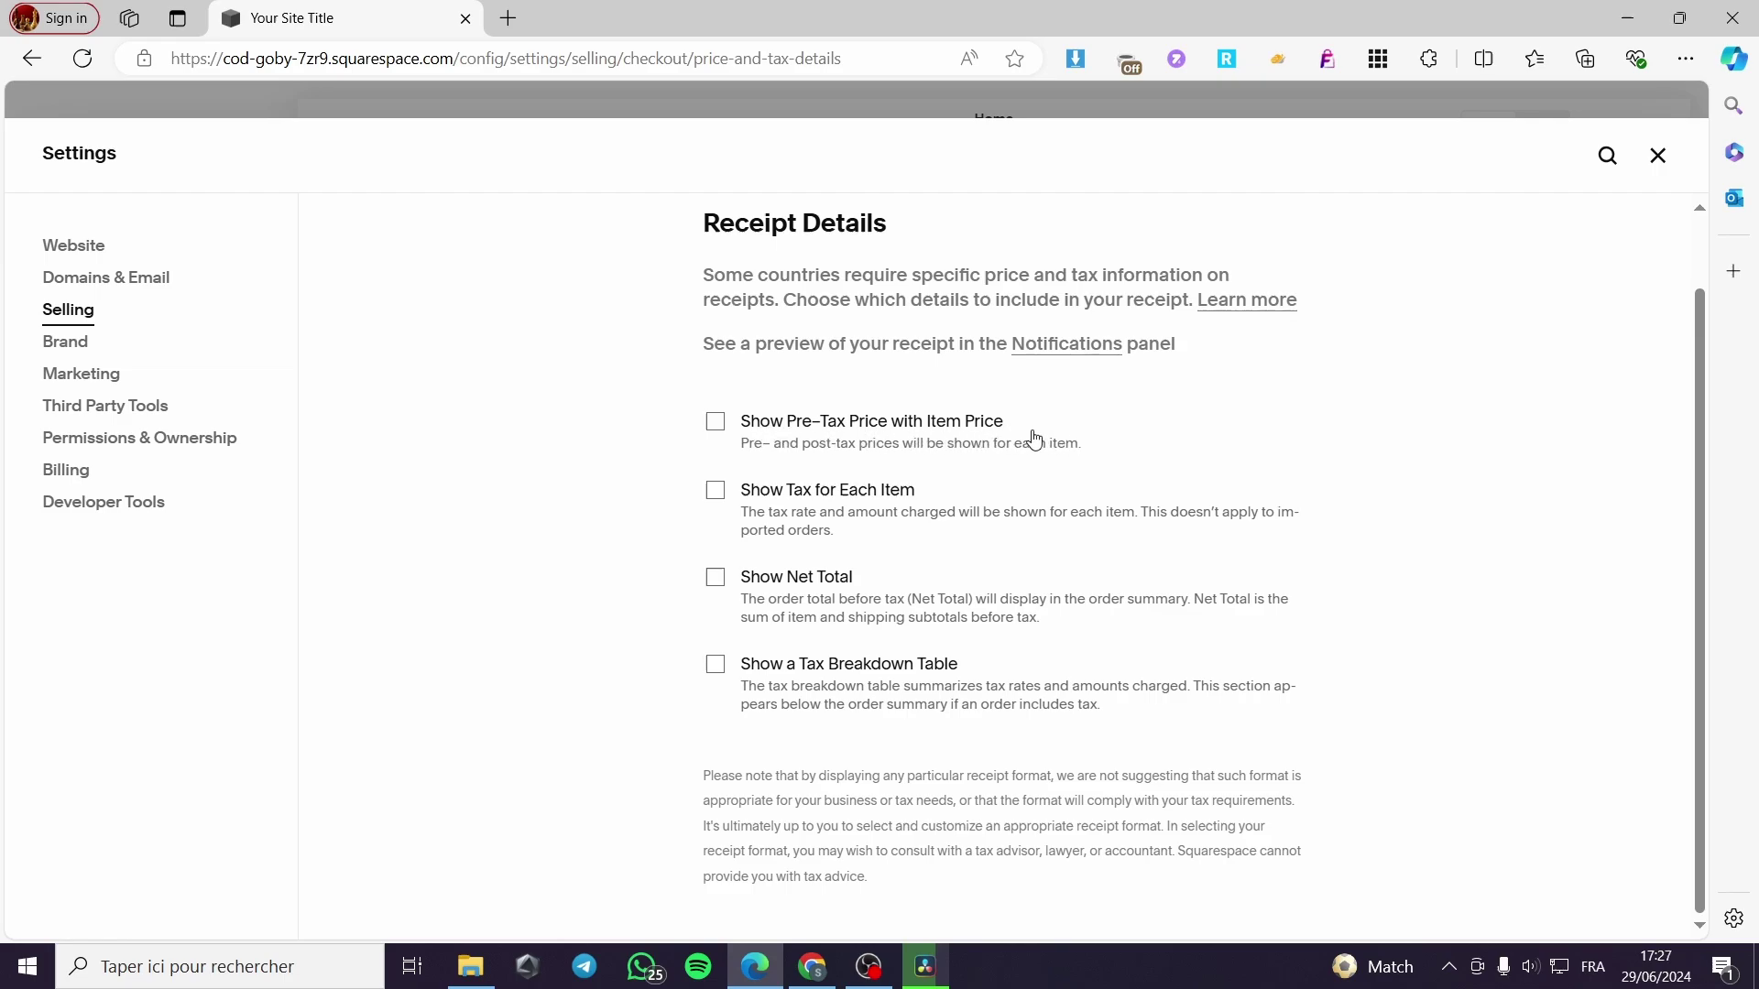
{"action": "left_click", "coordinate": [715, 423]}
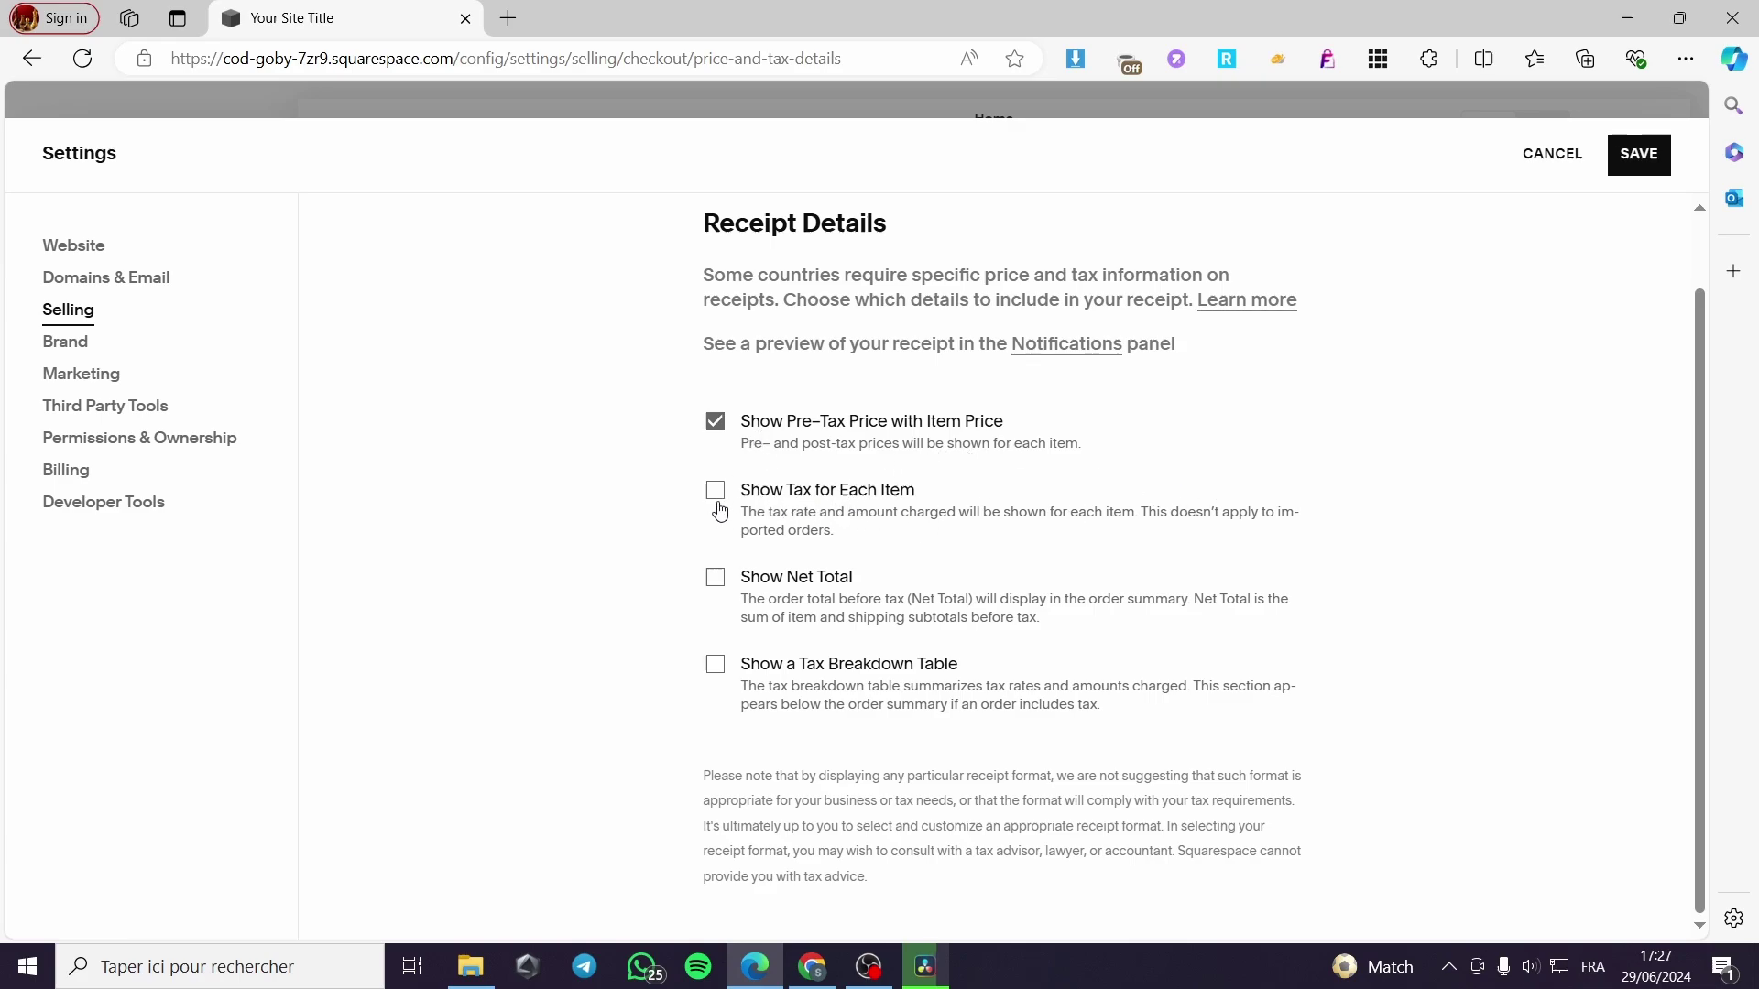
{"action": "left_click", "coordinate": [716, 492]}
{"action": "left_click", "coordinate": [716, 494]}
{"action": "left_click", "coordinate": [716, 577]}
{"action": "left_click", "coordinate": [1635, 156]}
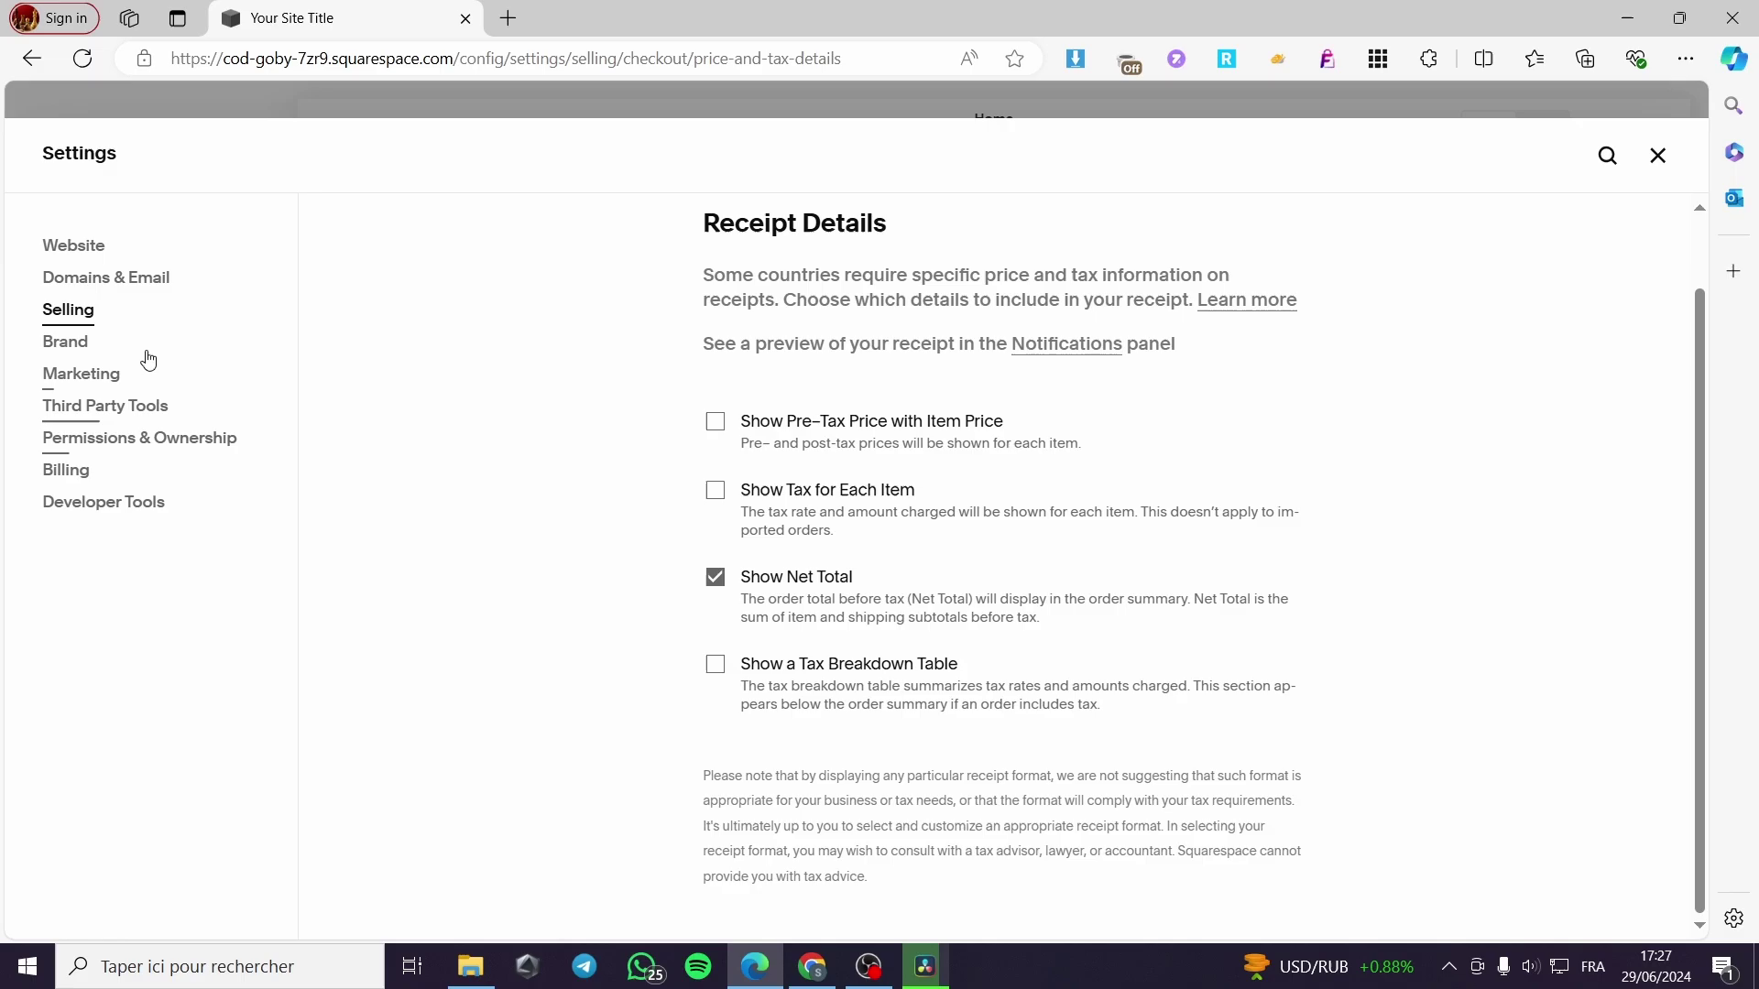
Return to the Checkout page under Selling settings
{"action": "left_click", "coordinate": [68, 311]}
{"action": "scroll", "coordinate": [962, 614], "scroll_direction": "down", "scroll_amount": 2}
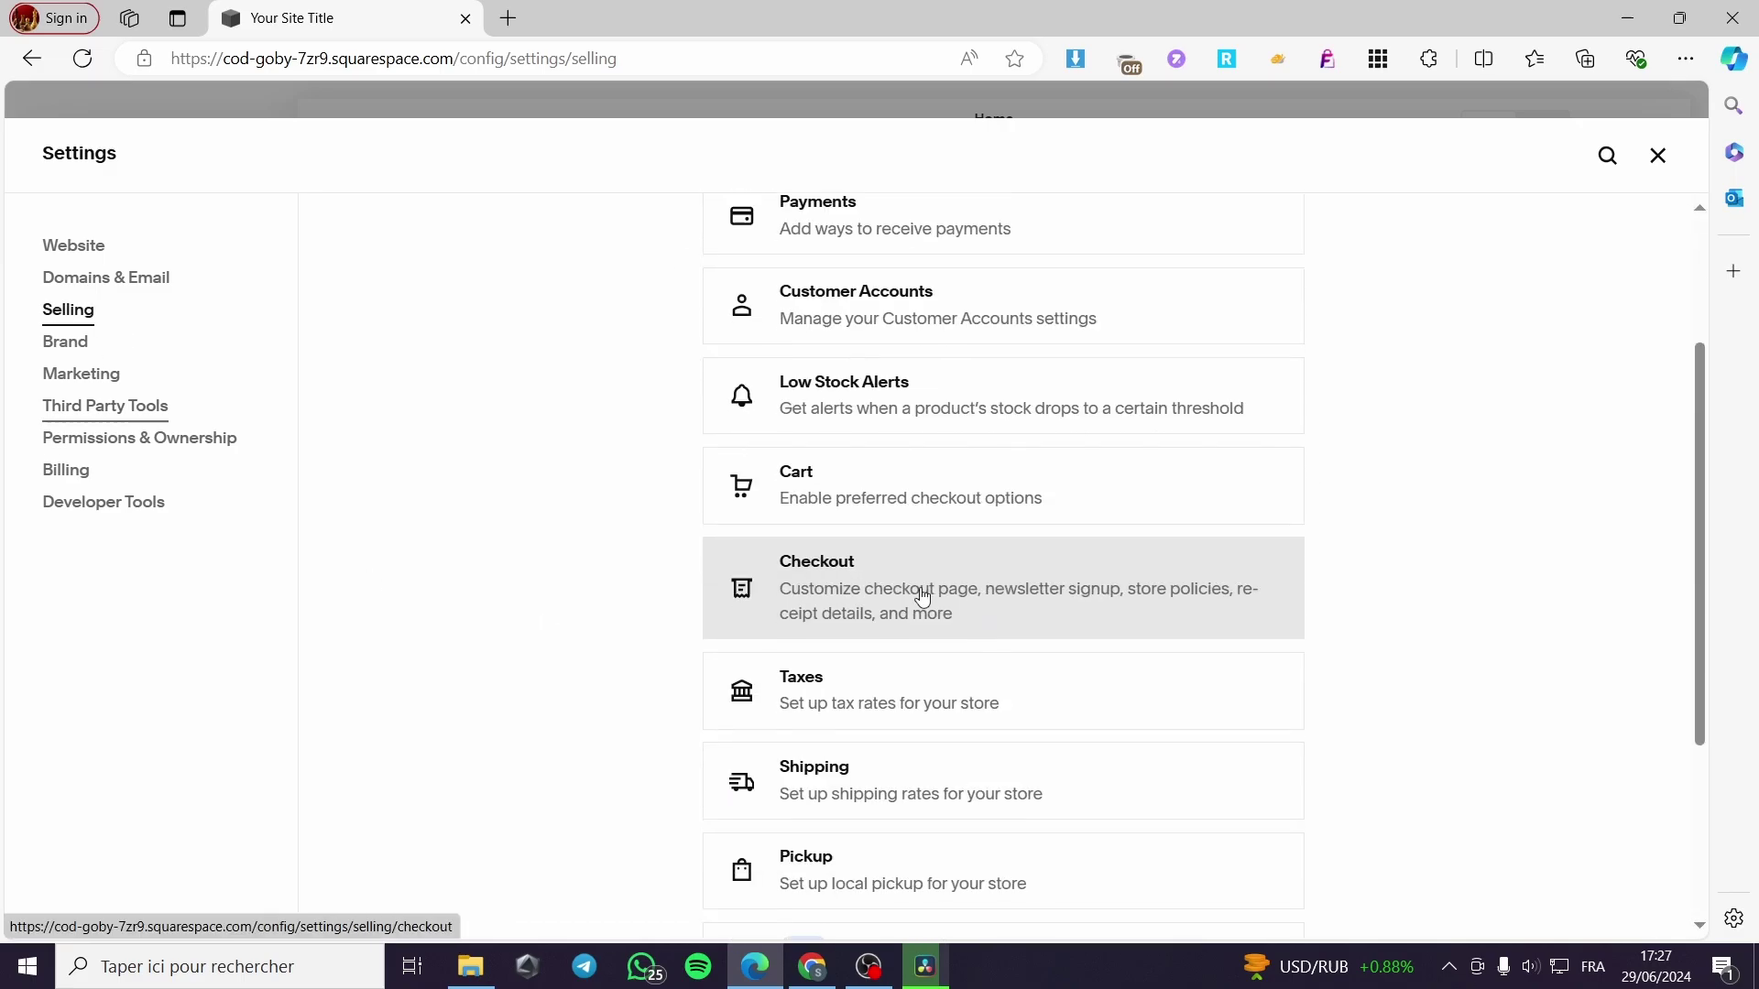
{"action": "left_click", "coordinate": [761, 566]}
{"action": "scroll", "coordinate": [1178, 632], "scroll_direction": "down", "scroll_amount": 8}
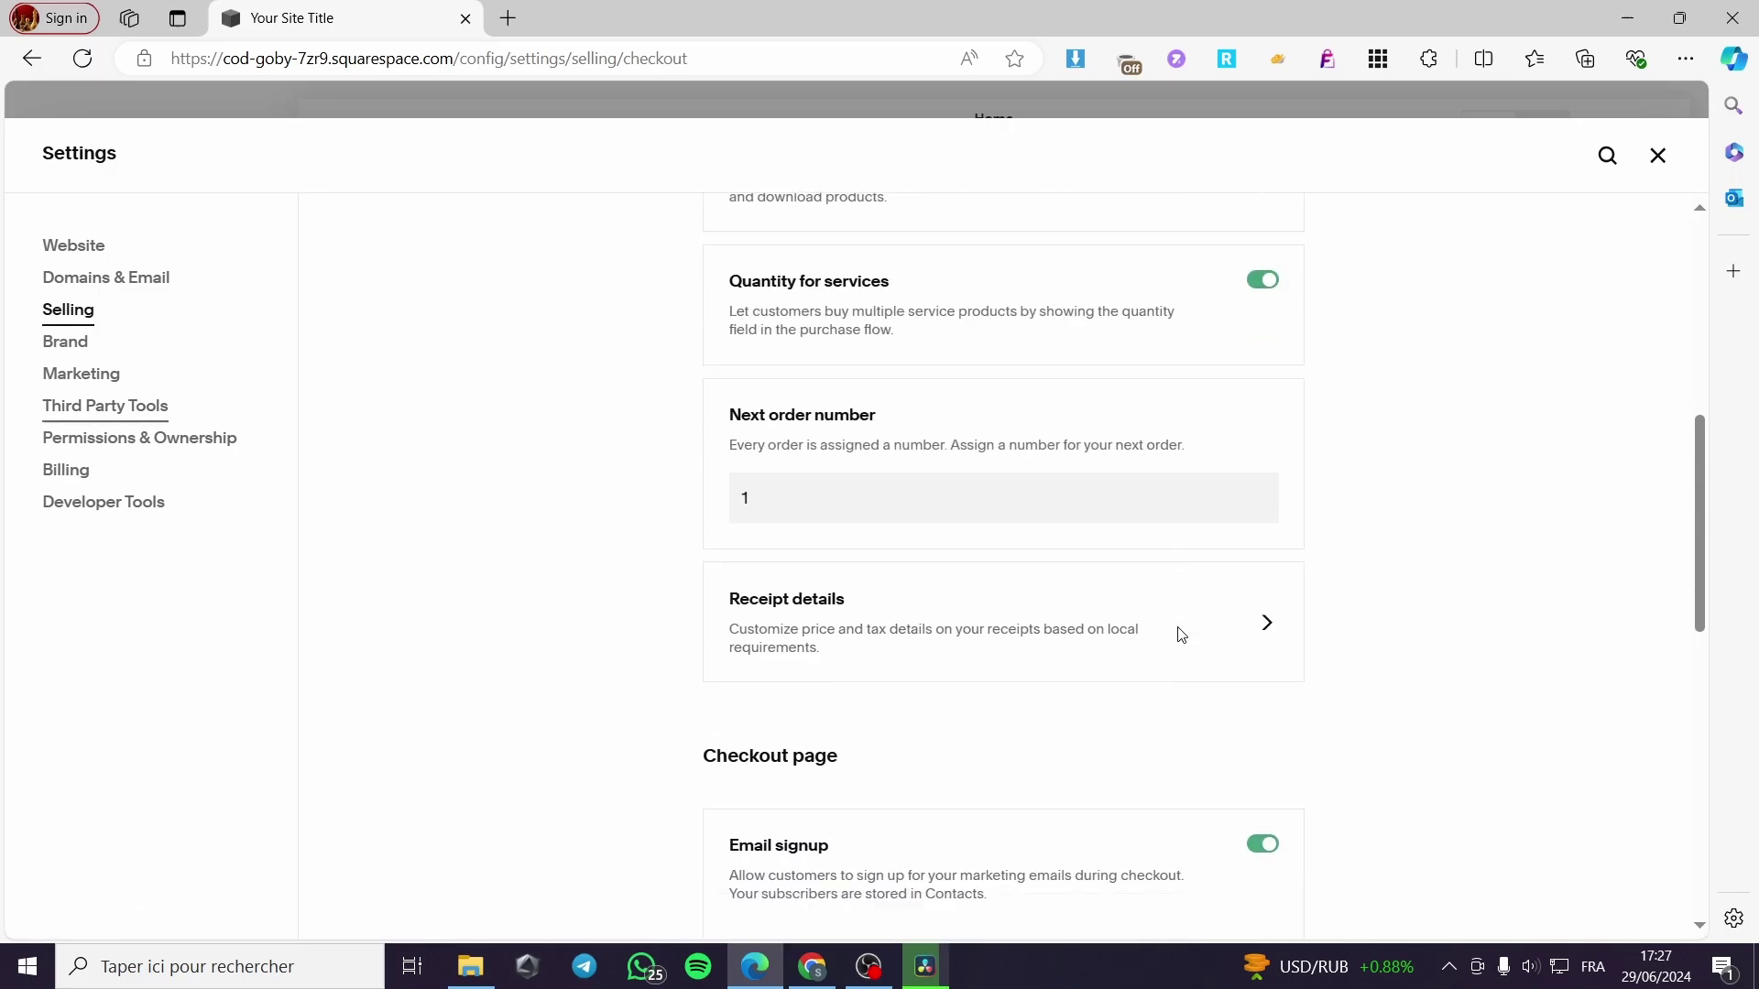
{"action": "scroll", "coordinate": [1034, 609], "scroll_direction": "down", "scroll_amount": 3}
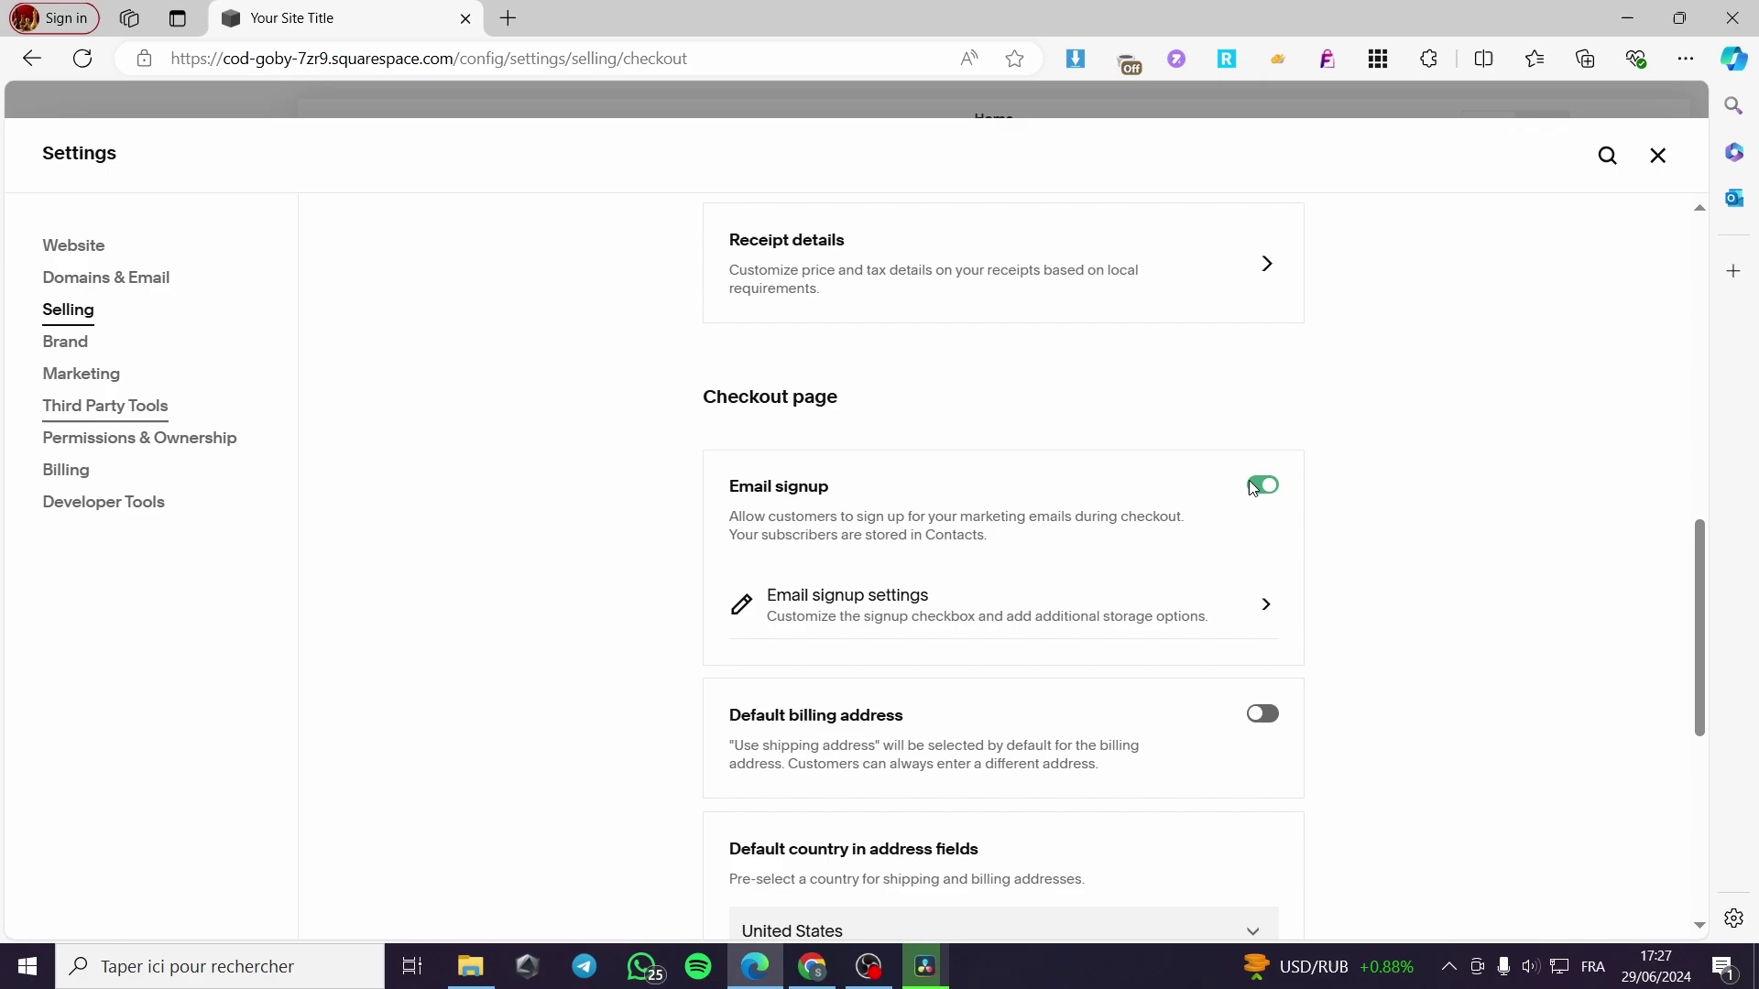
Try the Default mailing list in email signup settings, then cancel to keep None
{"action": "left_click", "coordinate": [1041, 613]}
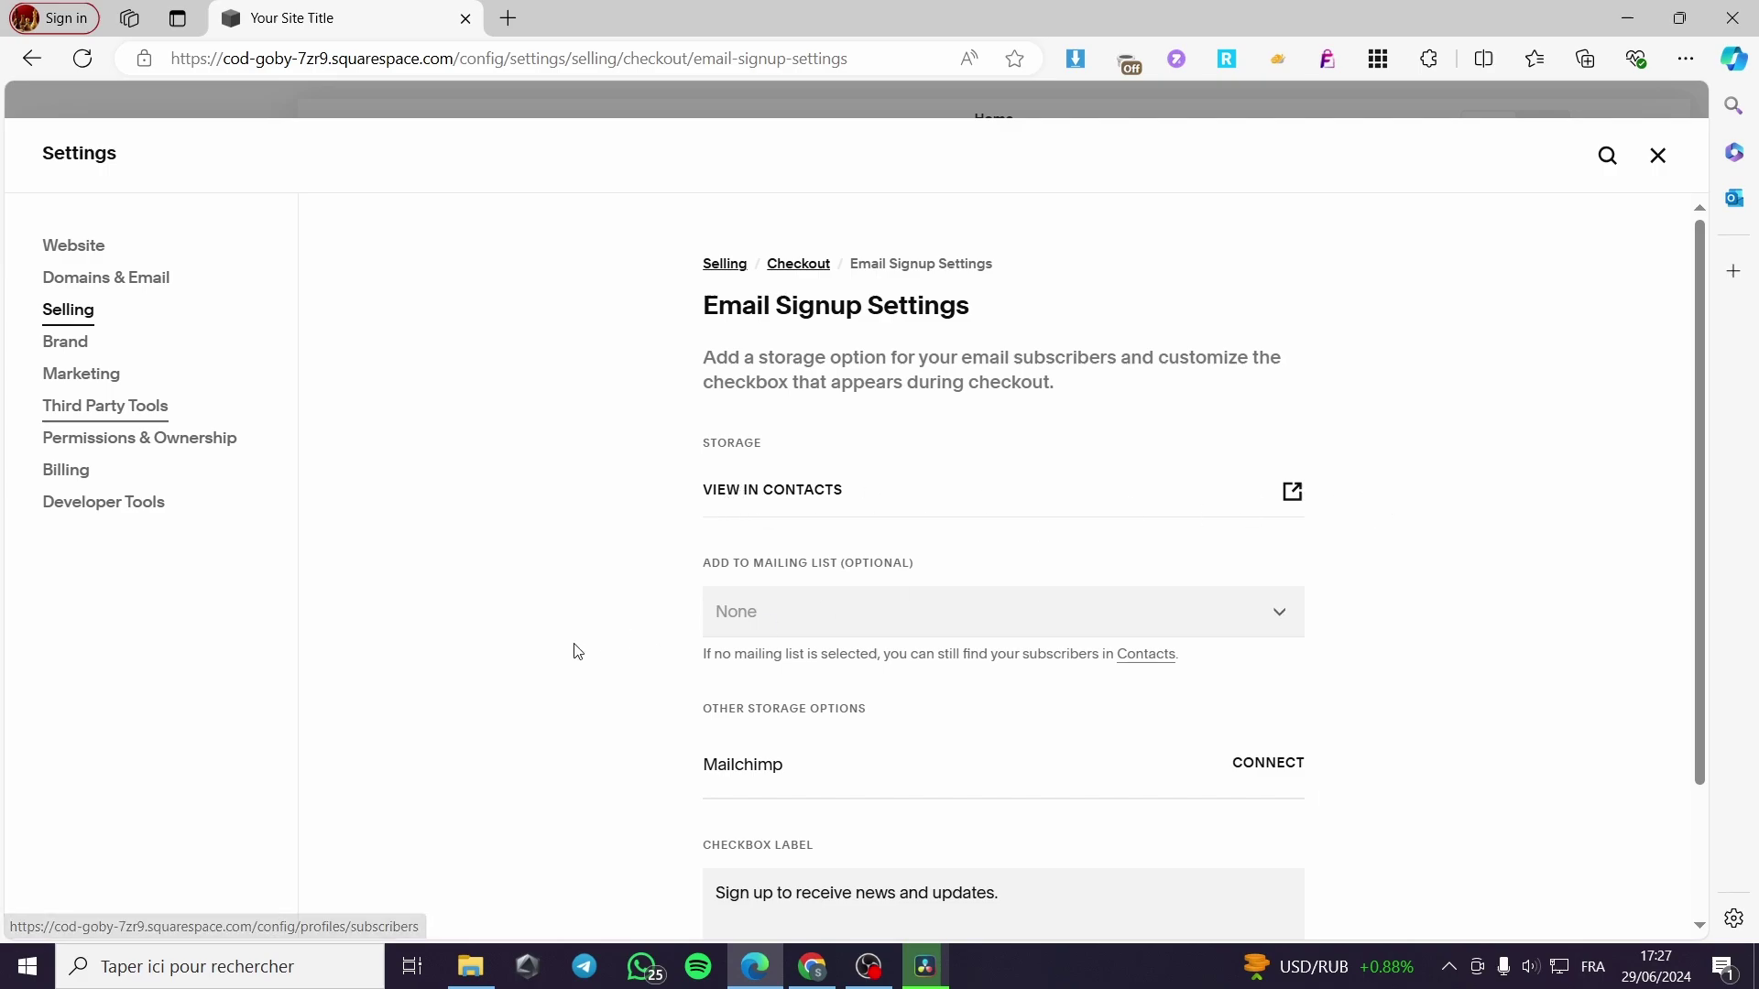
{"action": "left_click", "coordinate": [1292, 620]}
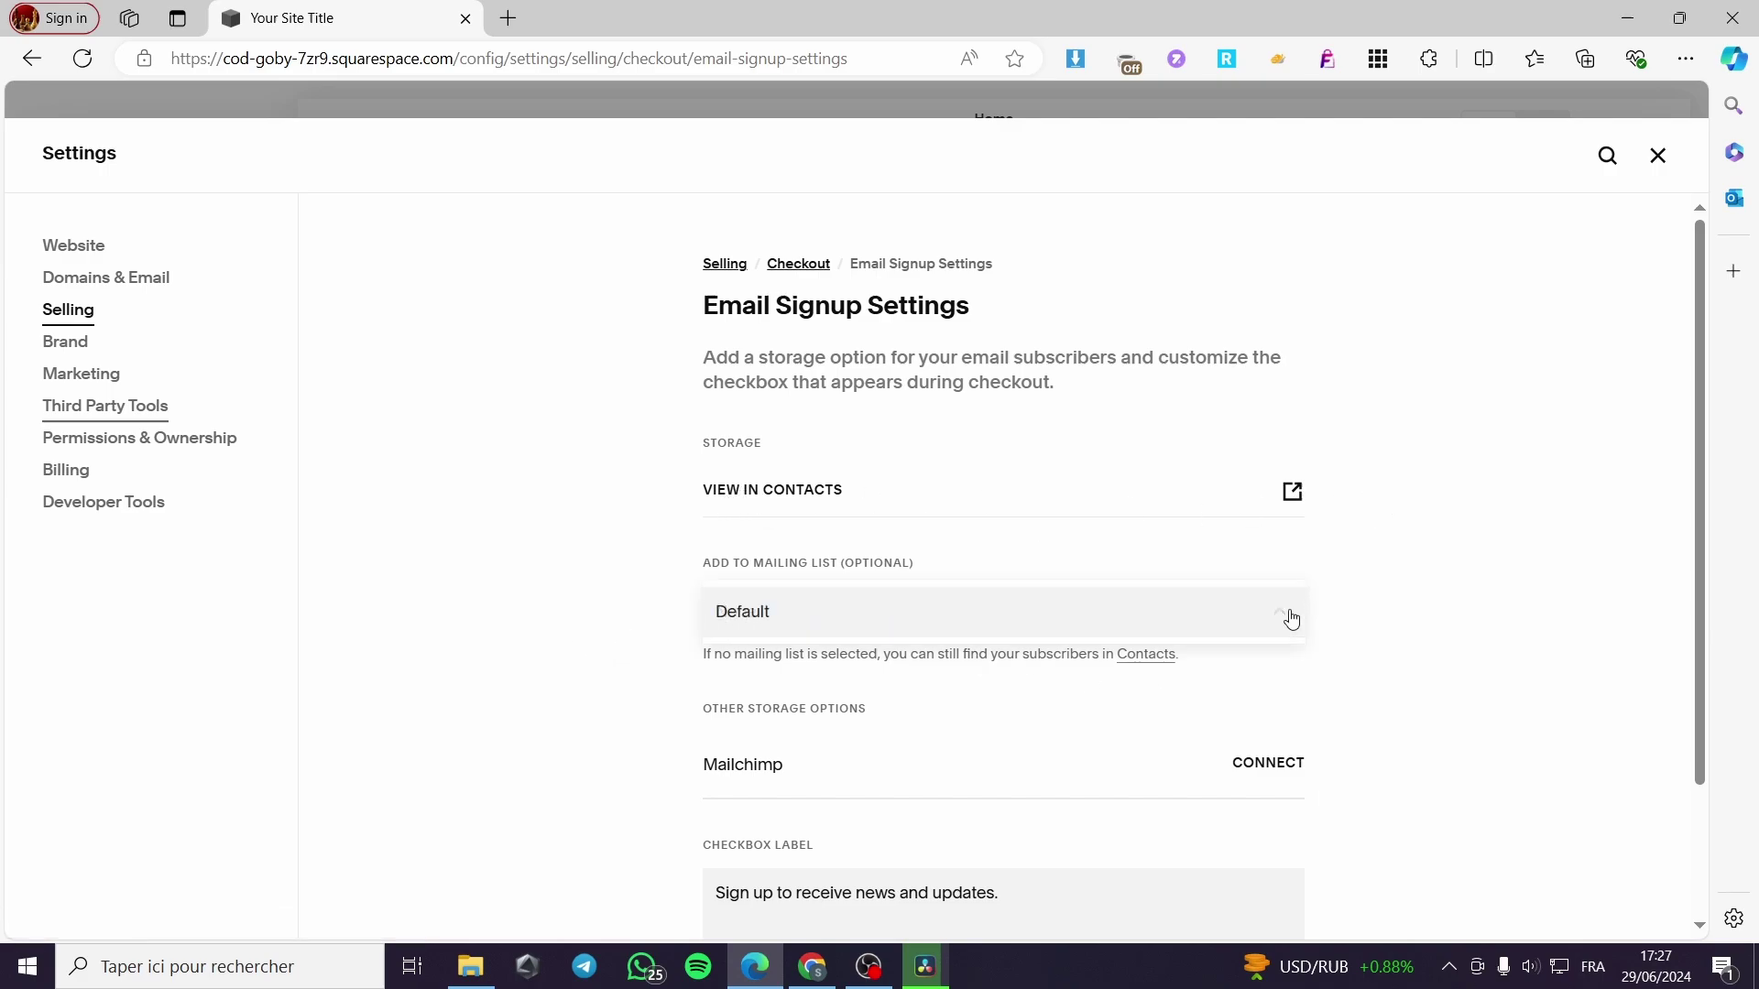
{"action": "left_click", "coordinate": [1281, 620]}
{"action": "scroll", "coordinate": [845, 668], "scroll_direction": "down", "scroll_amount": 2}
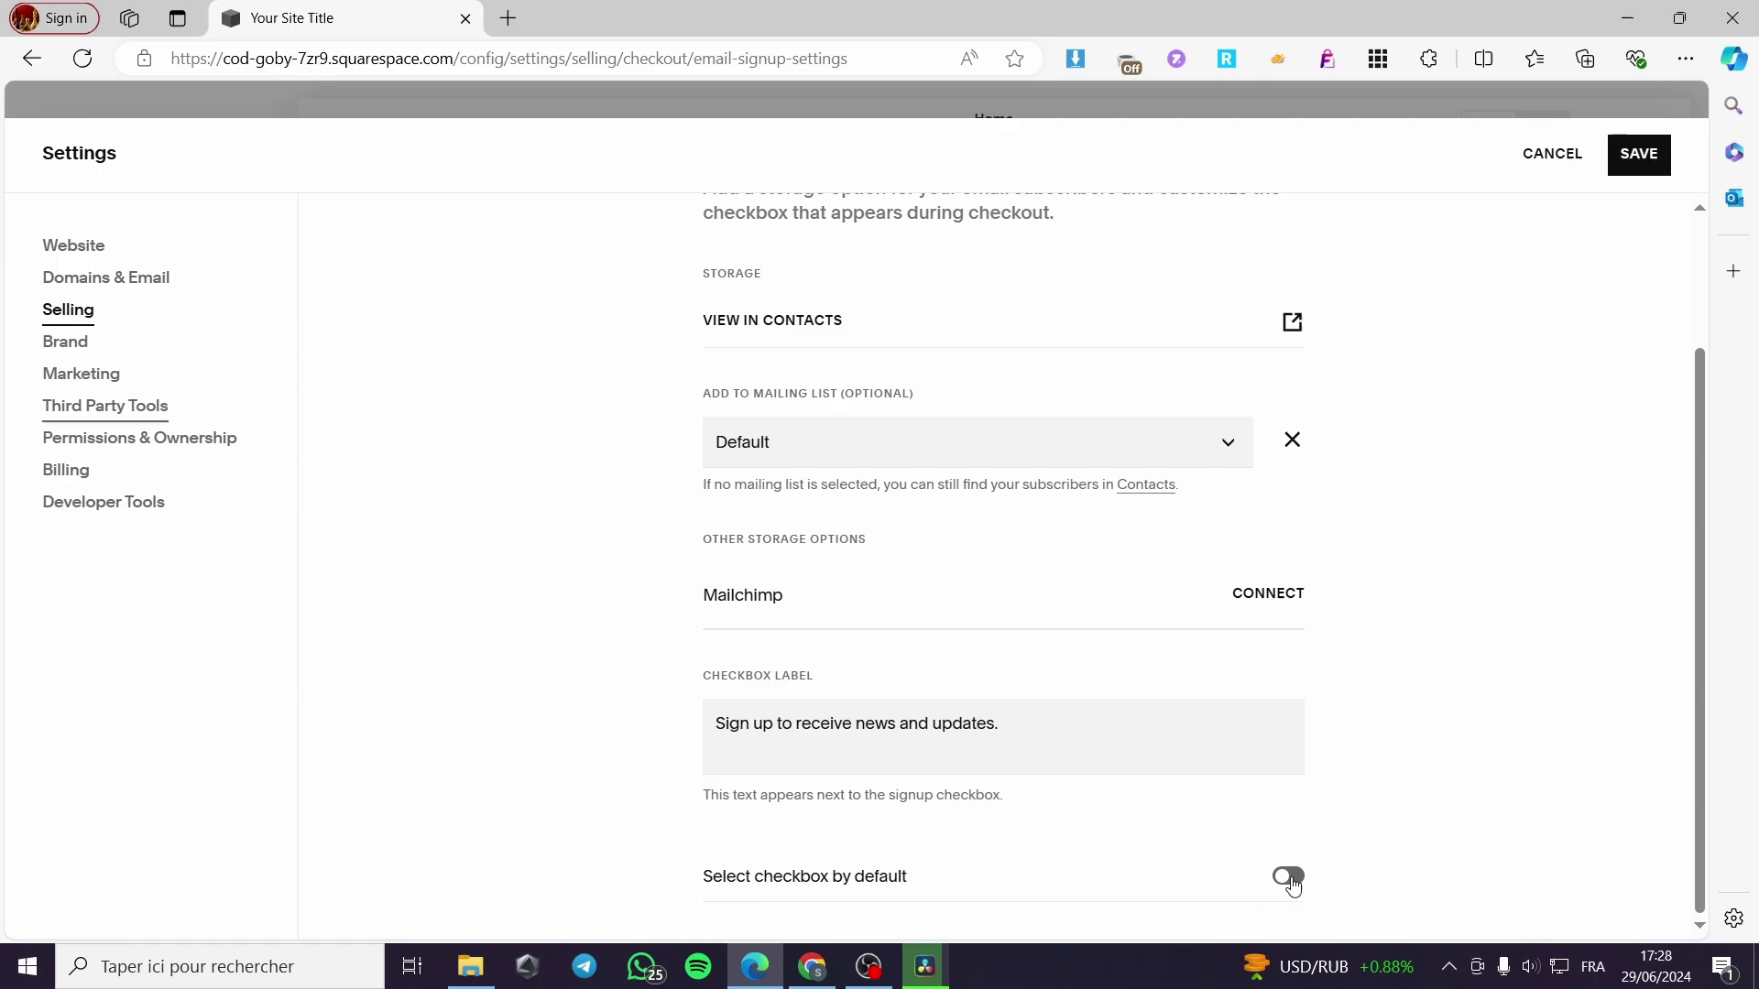
{"action": "left_click", "coordinate": [1575, 157]}
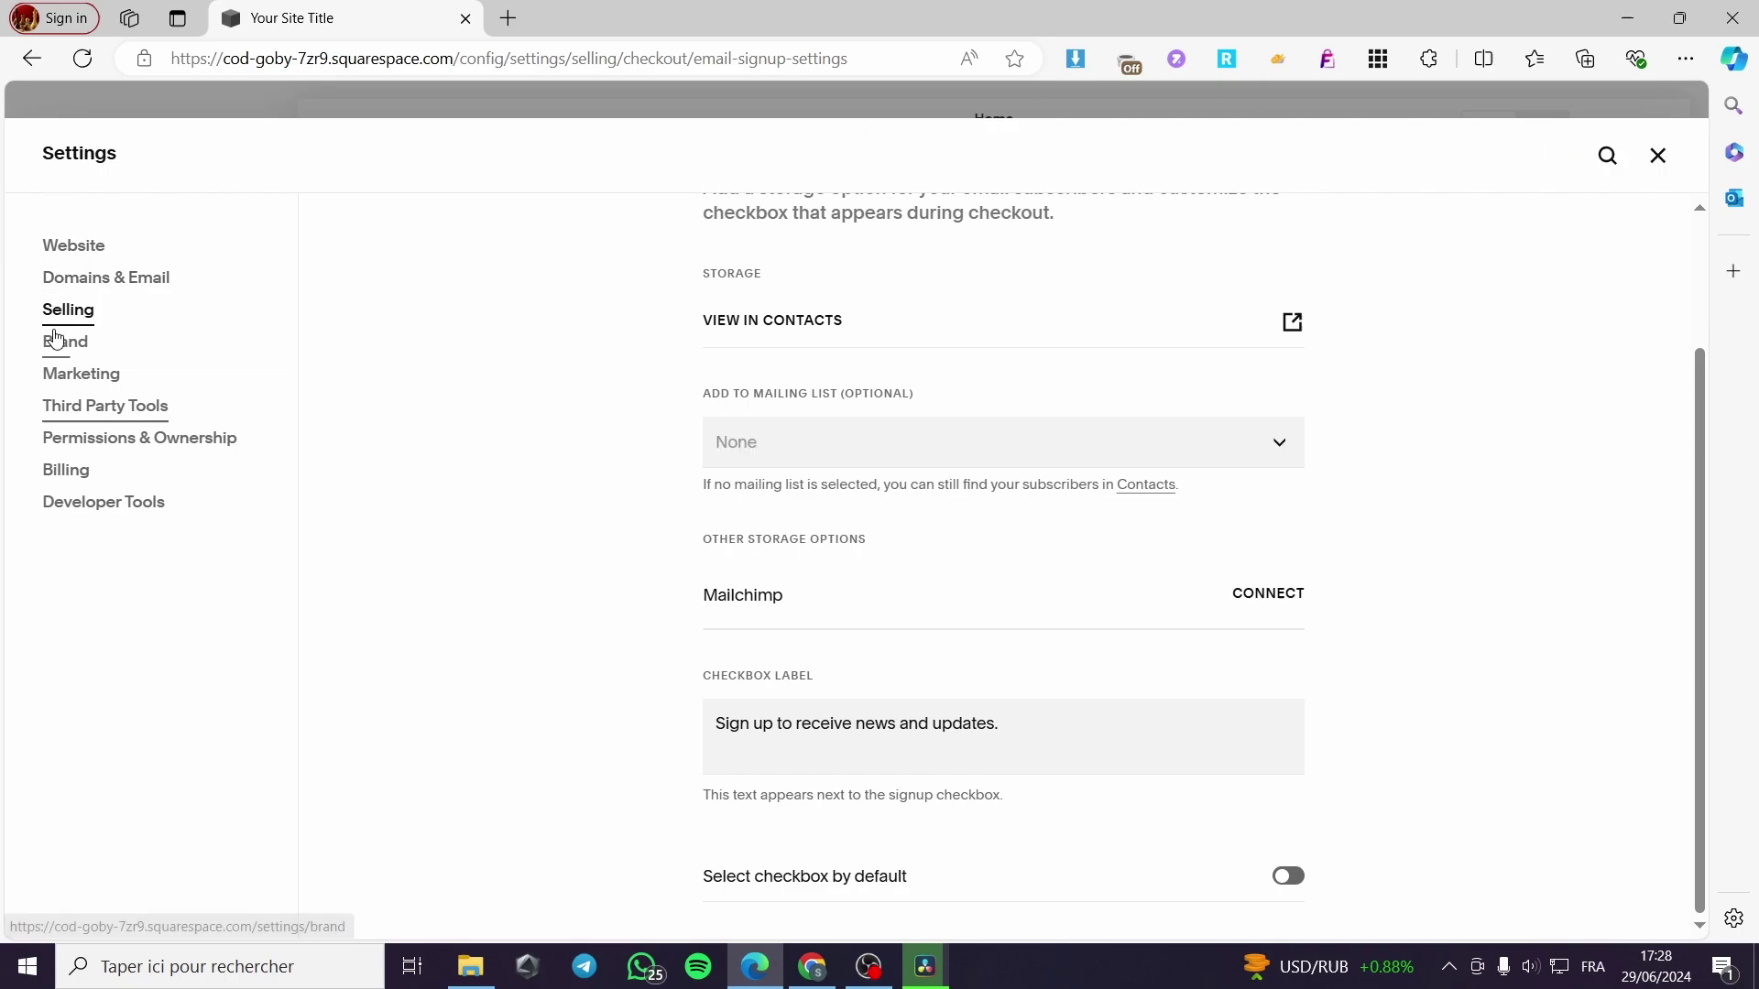
Reopen Selling > Checkout settings and choose United States as the default checkout country
{"action": "left_click", "coordinate": [1657, 156]}
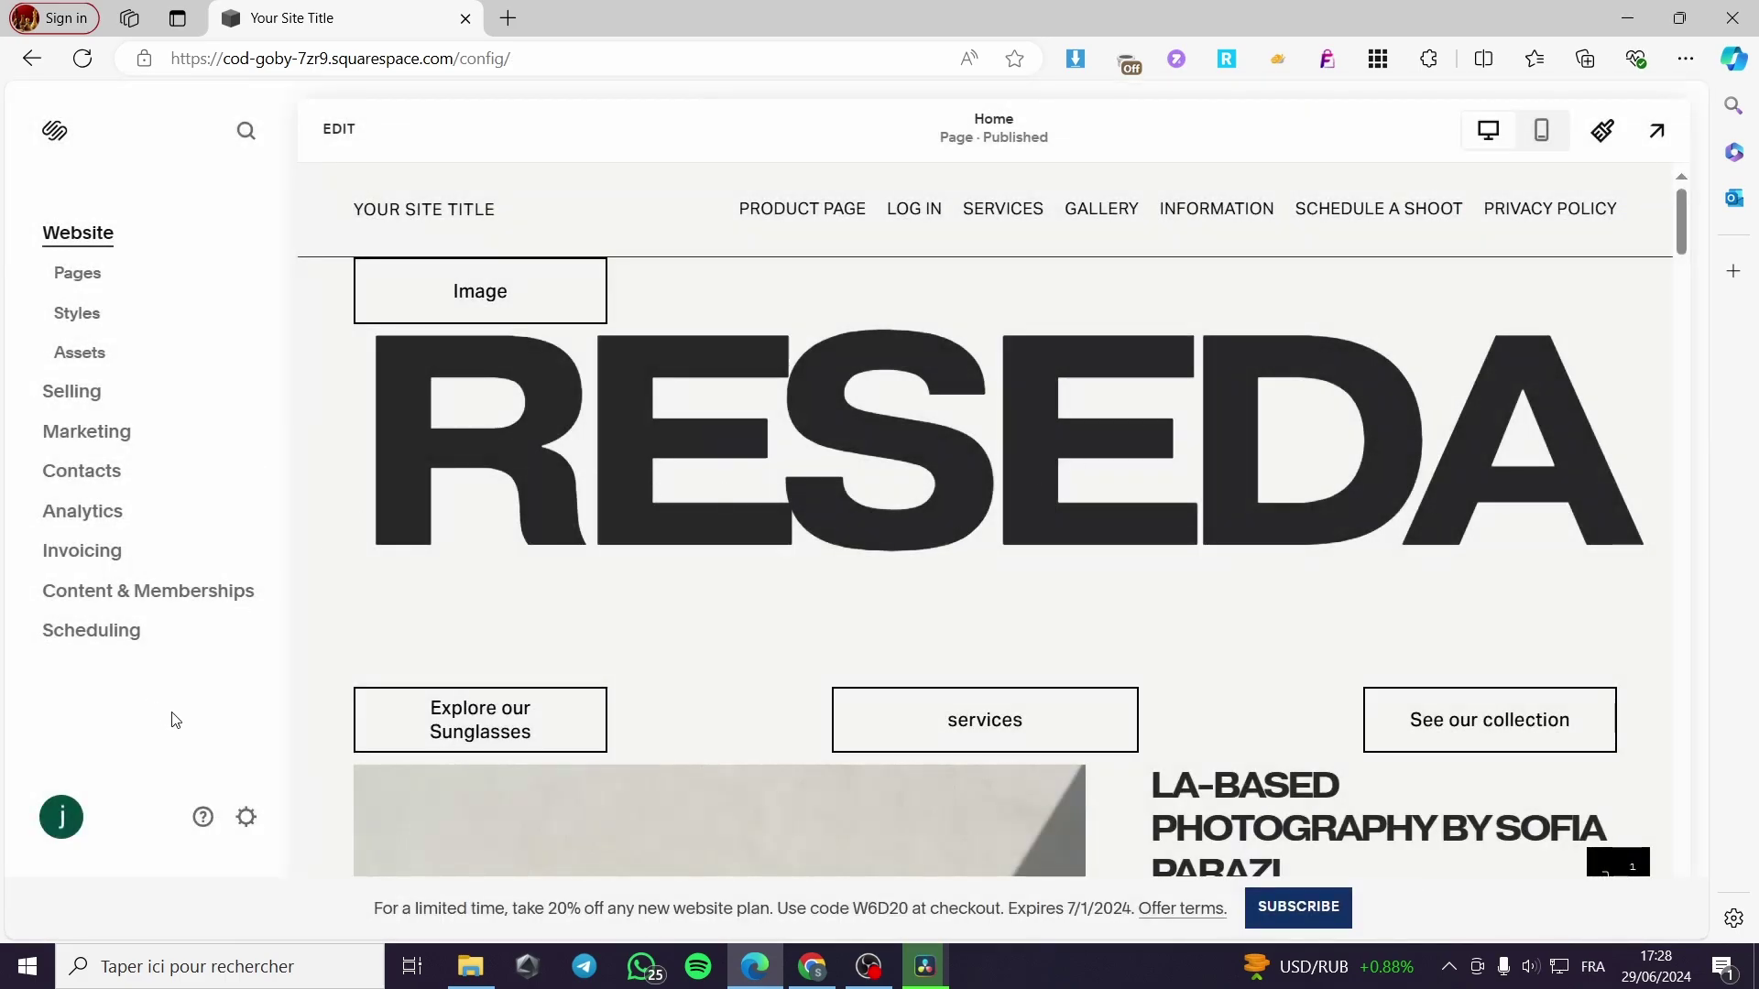
{"action": "left_click", "coordinate": [246, 817]}
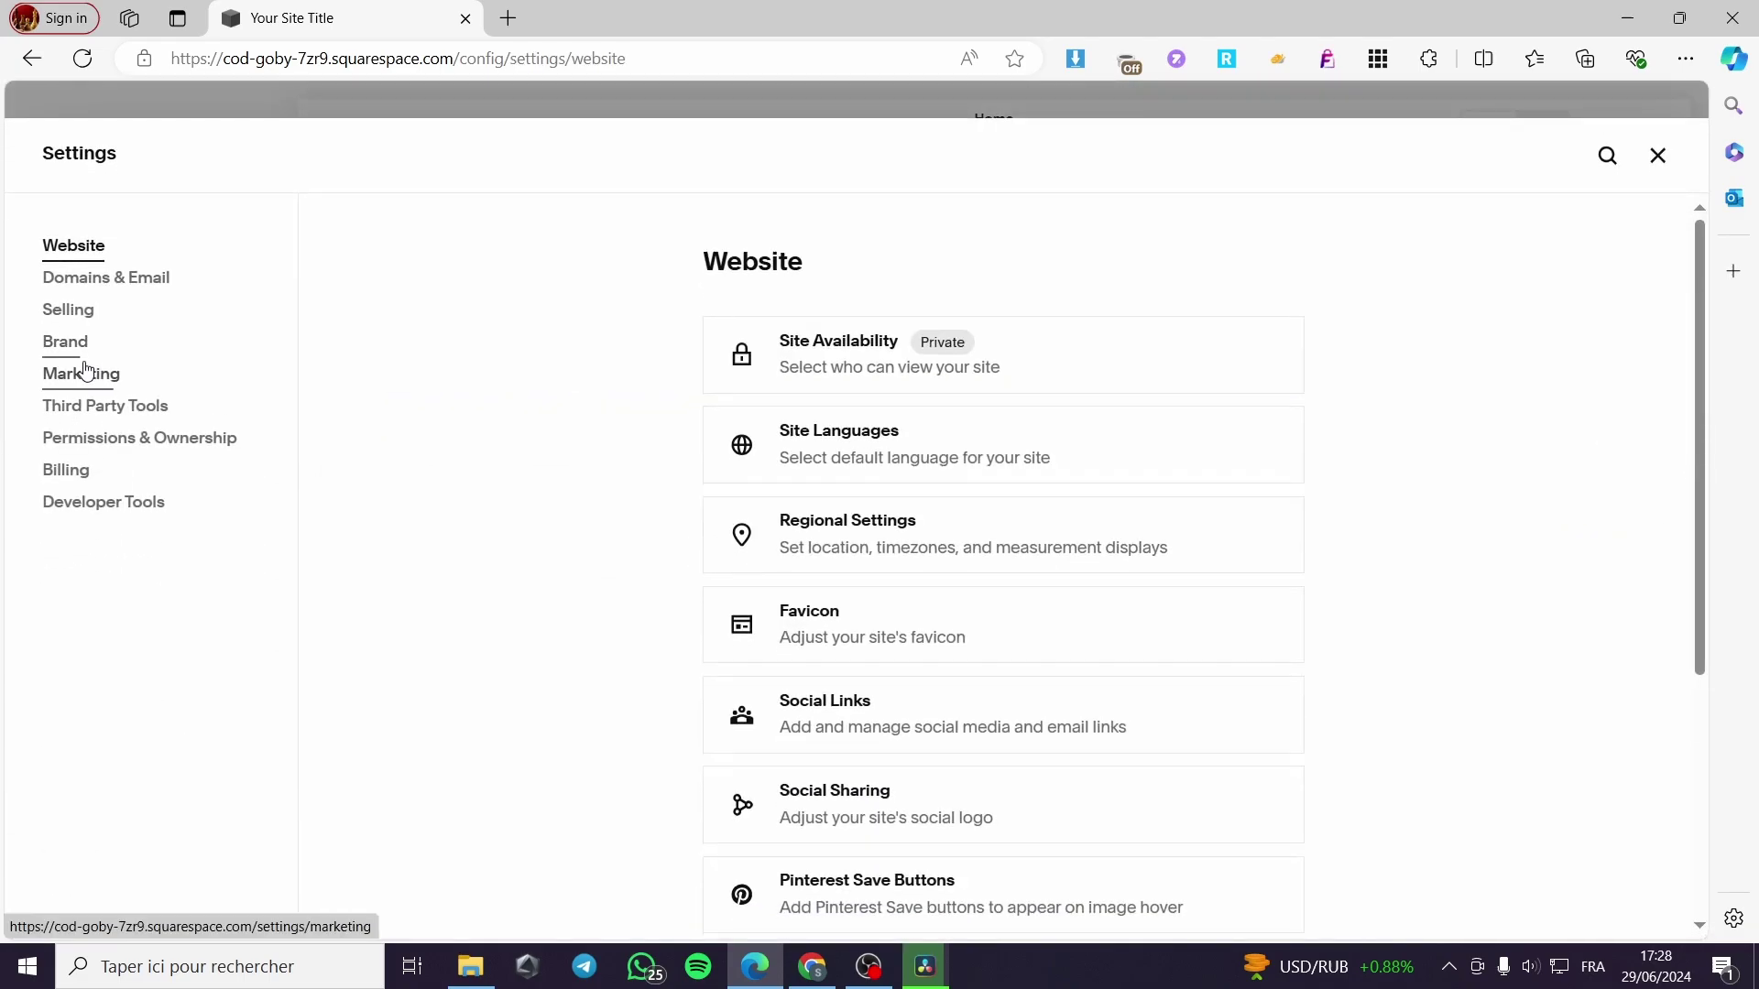
{"action": "left_click", "coordinate": [68, 310]}
{"action": "scroll", "coordinate": [1034, 646], "scroll_direction": "down", "scroll_amount": 3}
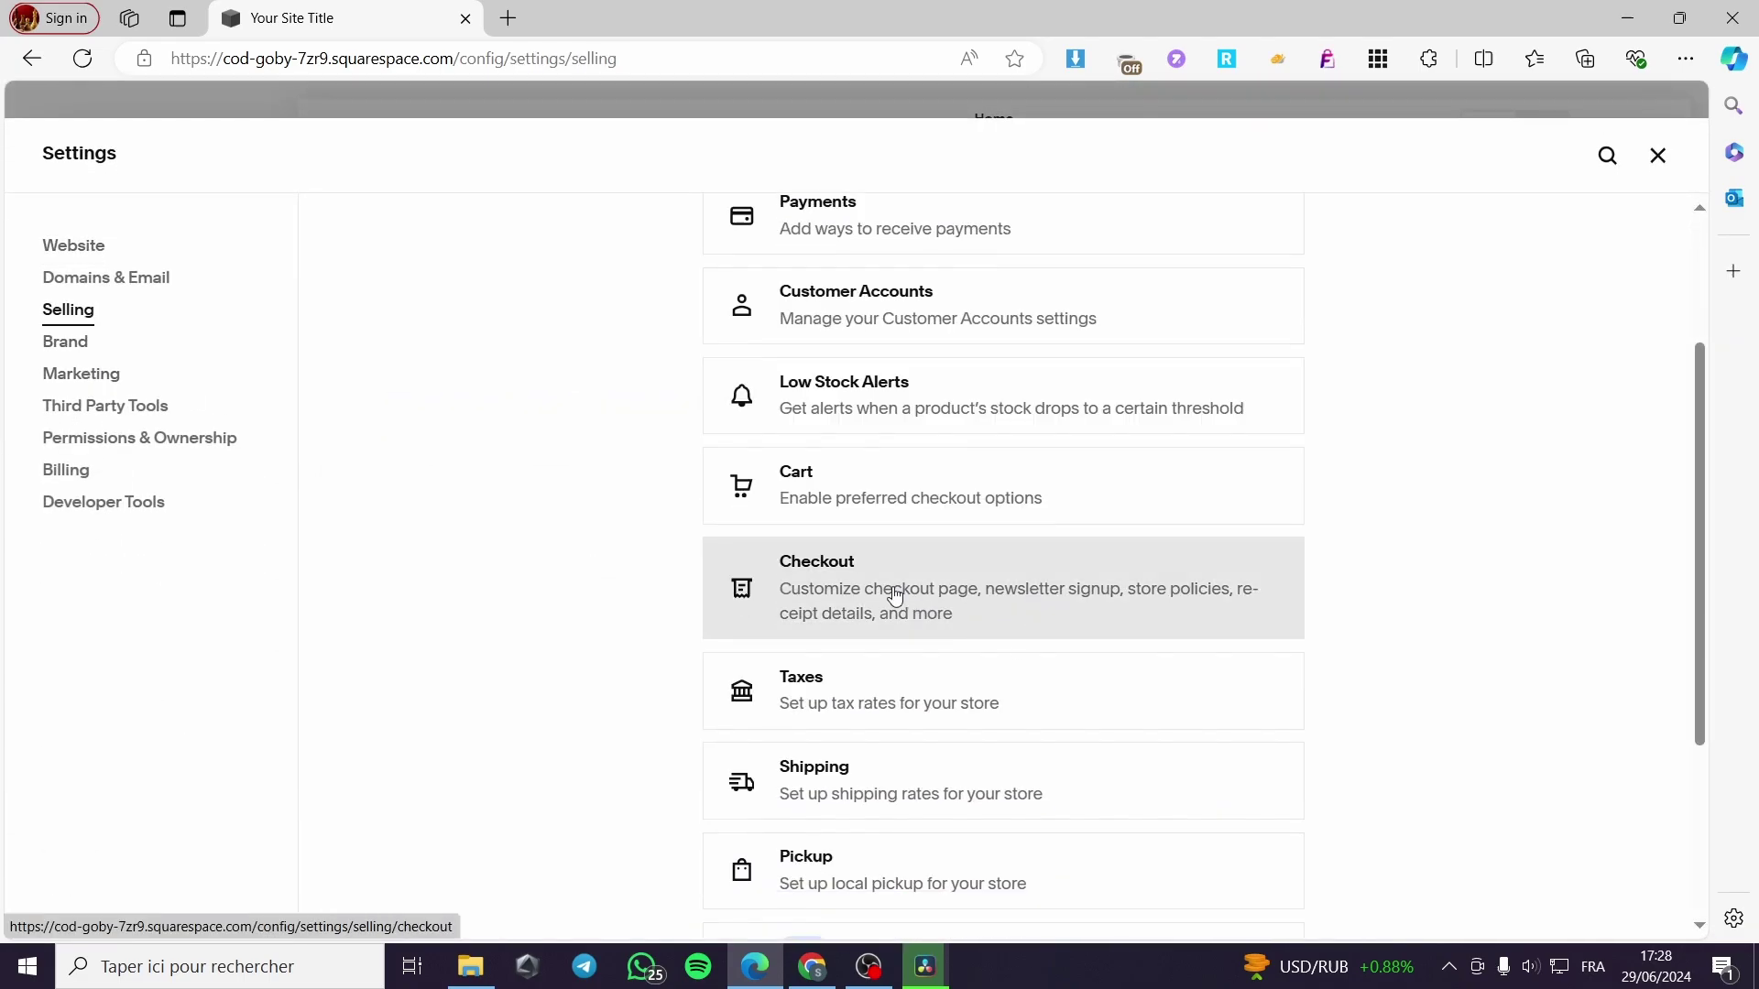
{"action": "left_click", "coordinate": [893, 595]}
{"action": "scroll", "coordinate": [1029, 612], "scroll_direction": "down", "scroll_amount": 10}
{"action": "scroll", "coordinate": [1033, 612], "scroll_direction": "down", "scroll_amount": 4}
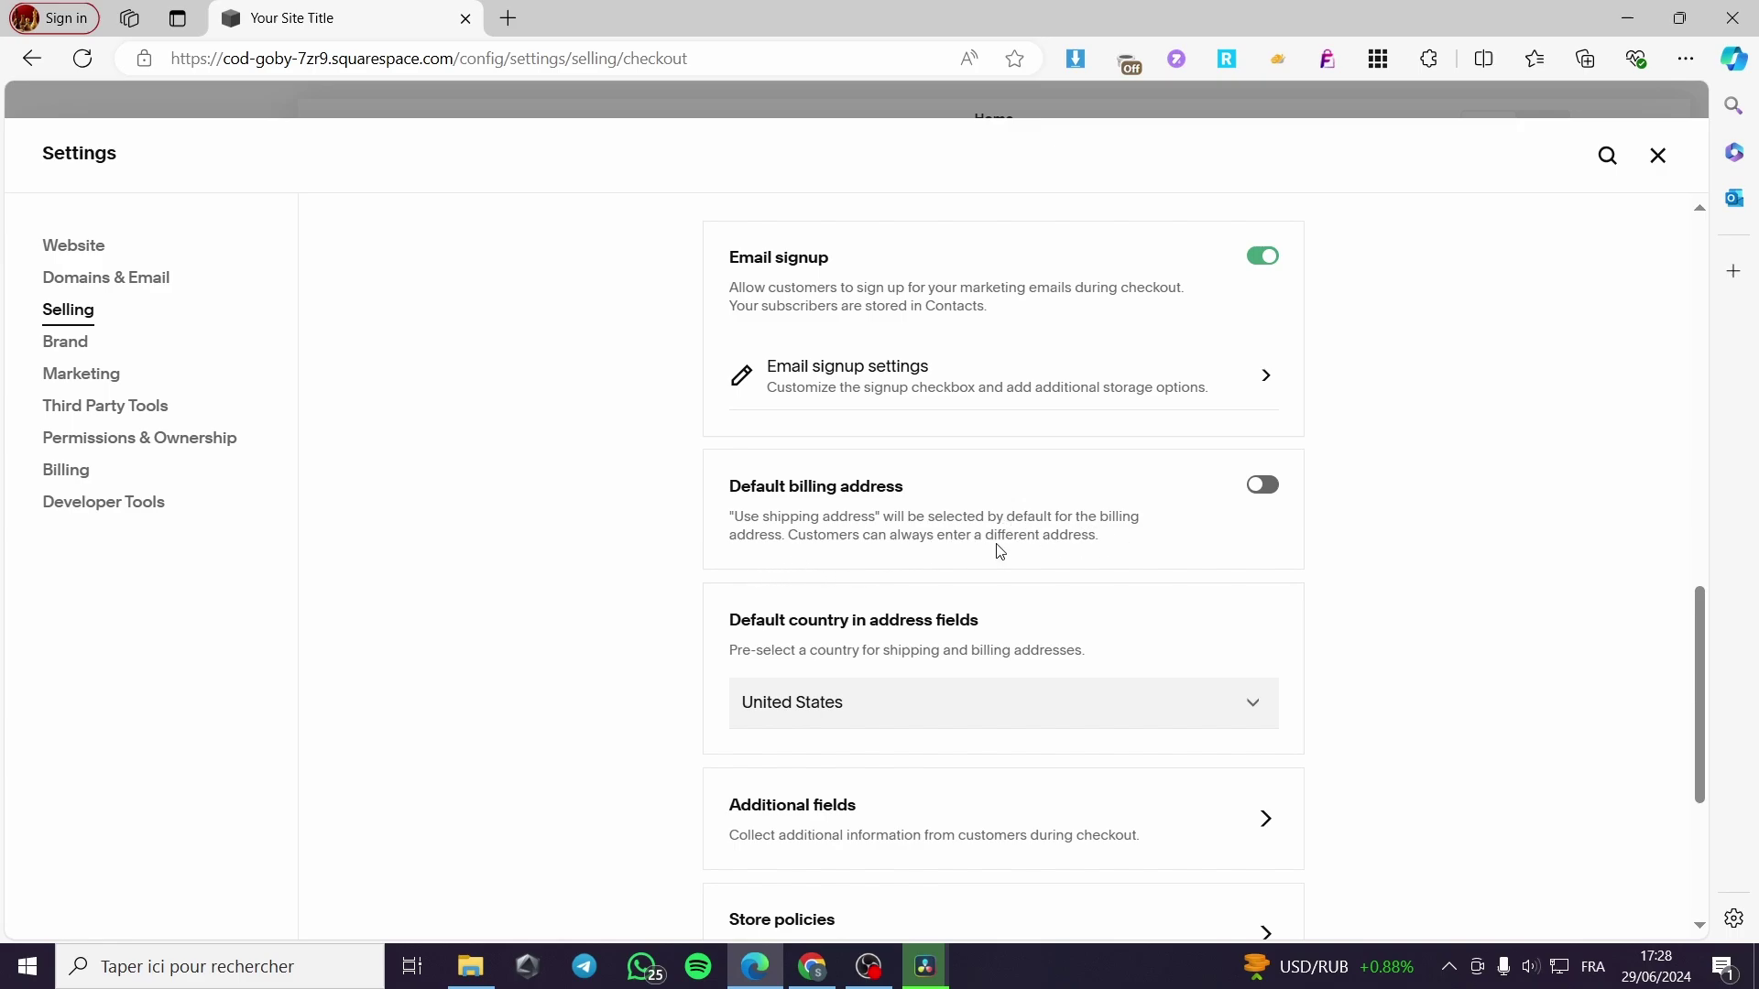
{"action": "scroll", "coordinate": [788, 609], "scroll_direction": "down", "scroll_amount": 1}
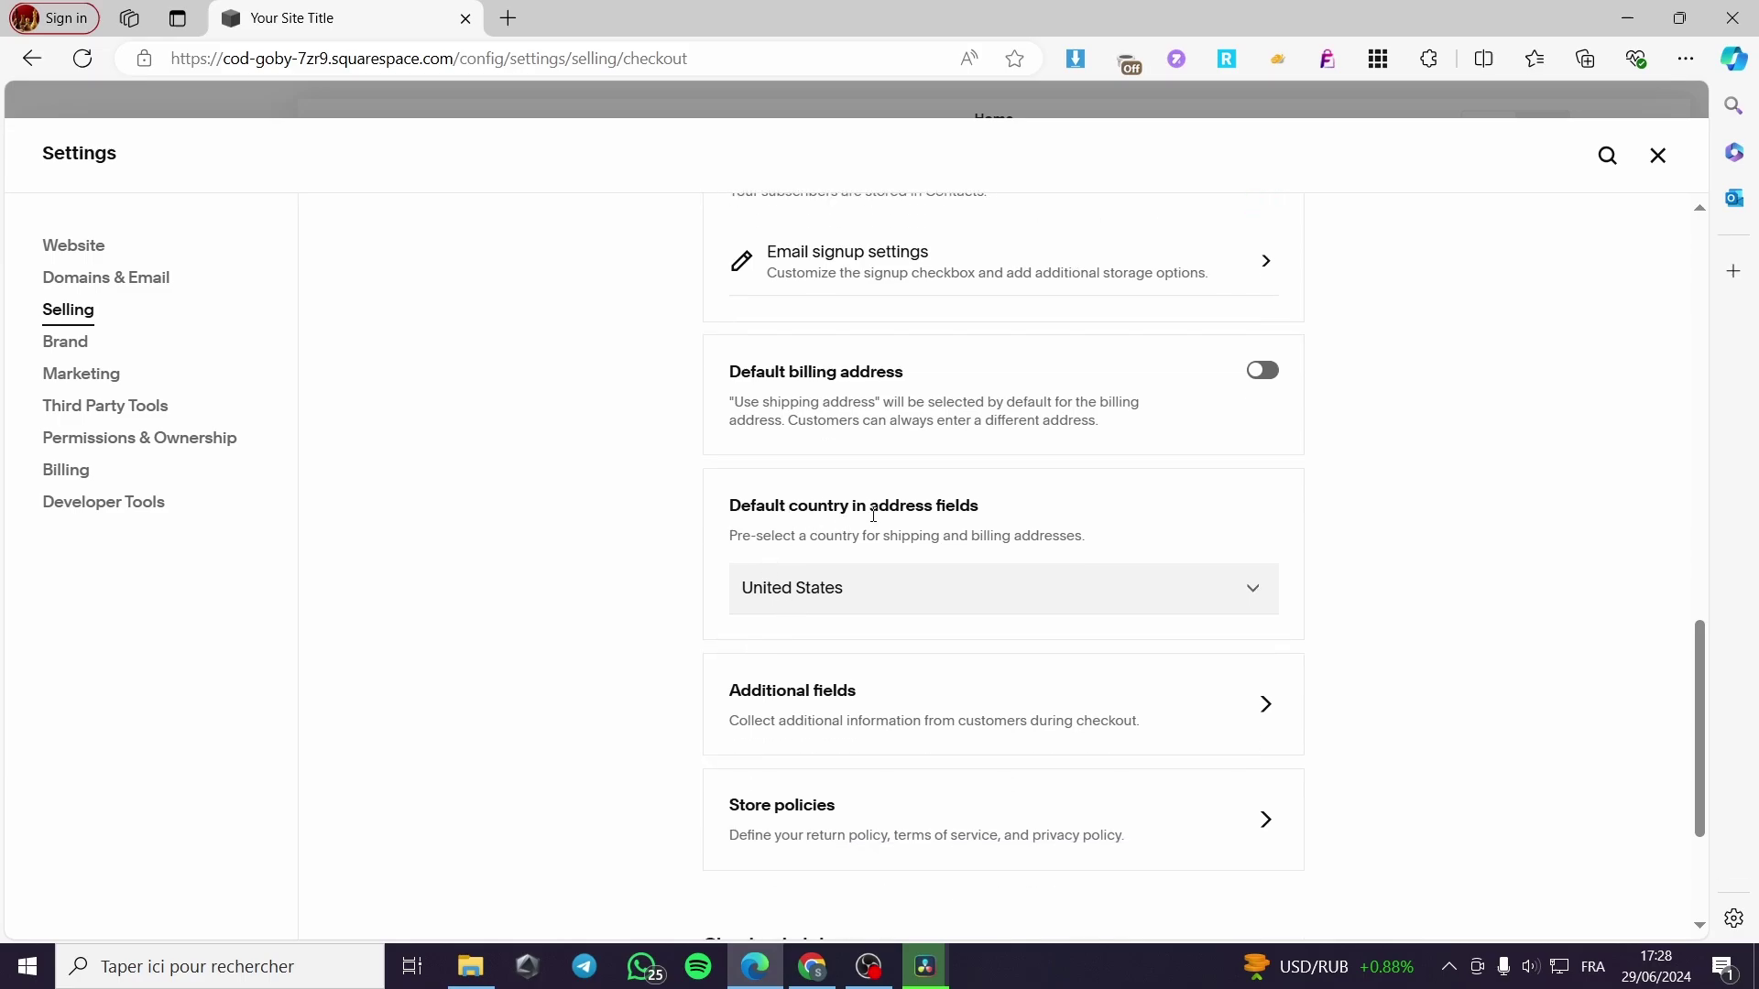
{"action": "left_click", "coordinate": [886, 592]}
{"action": "left_click", "coordinate": [1435, 527]}
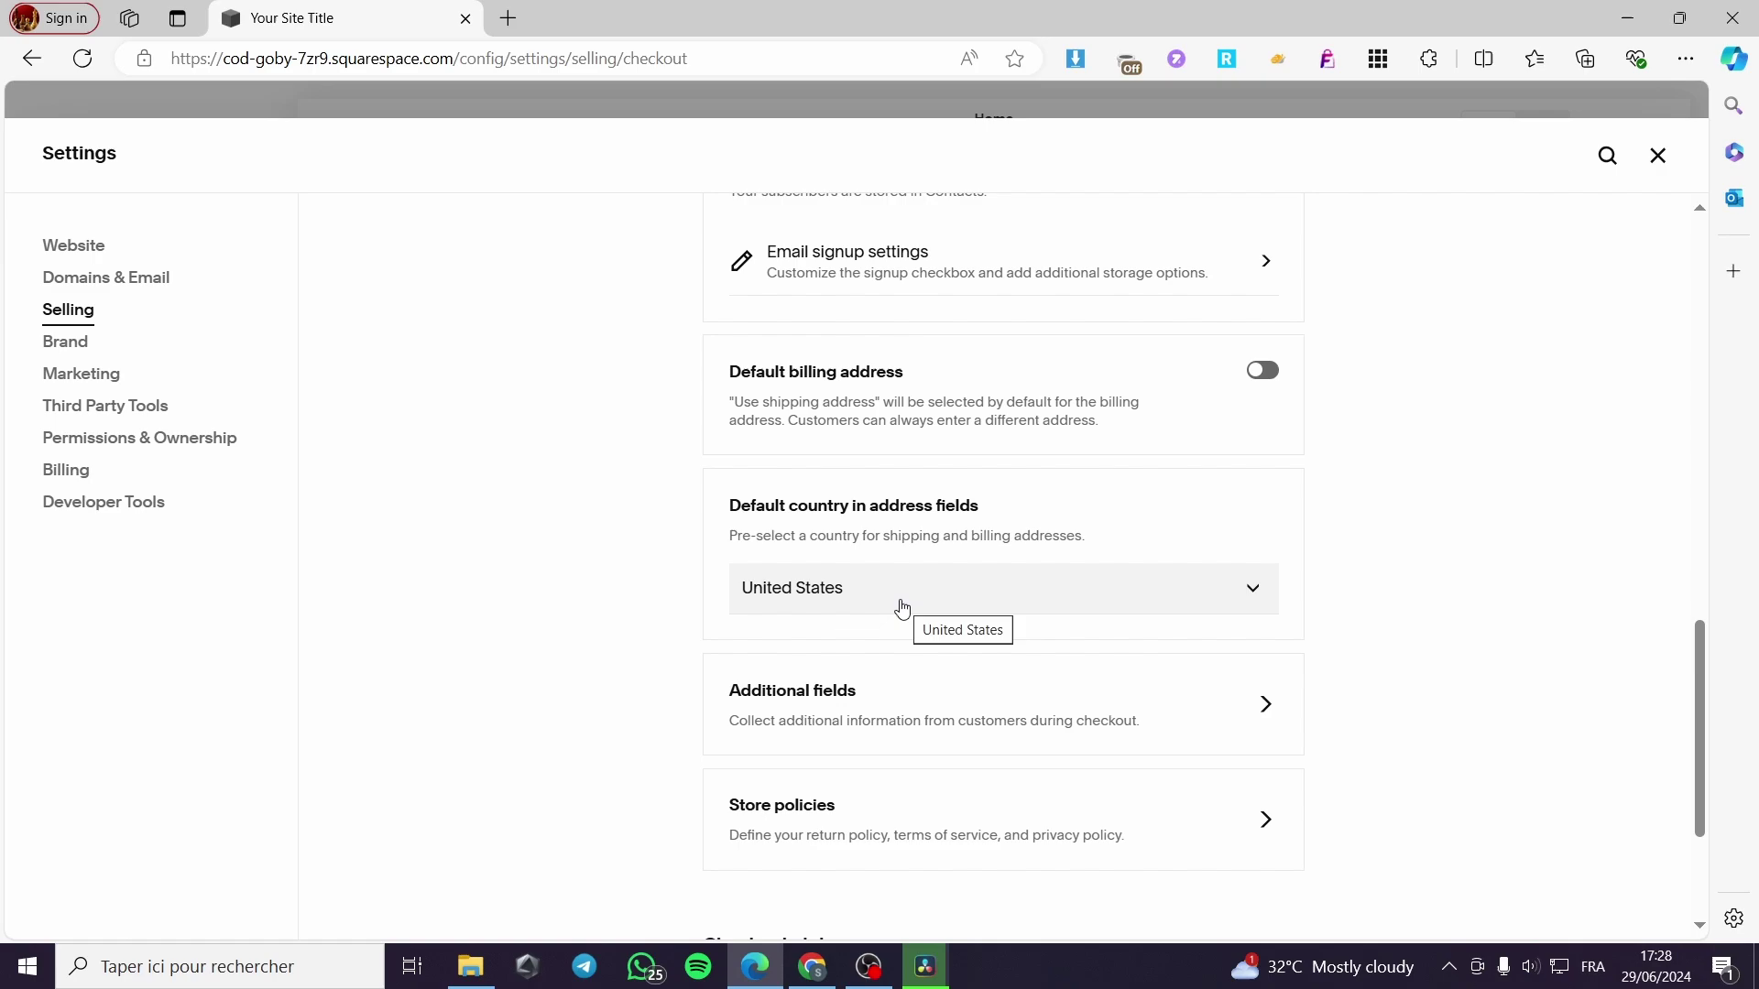
{"action": "scroll", "coordinate": [1255, 595], "scroll_direction": "down", "scroll_amount": 1}
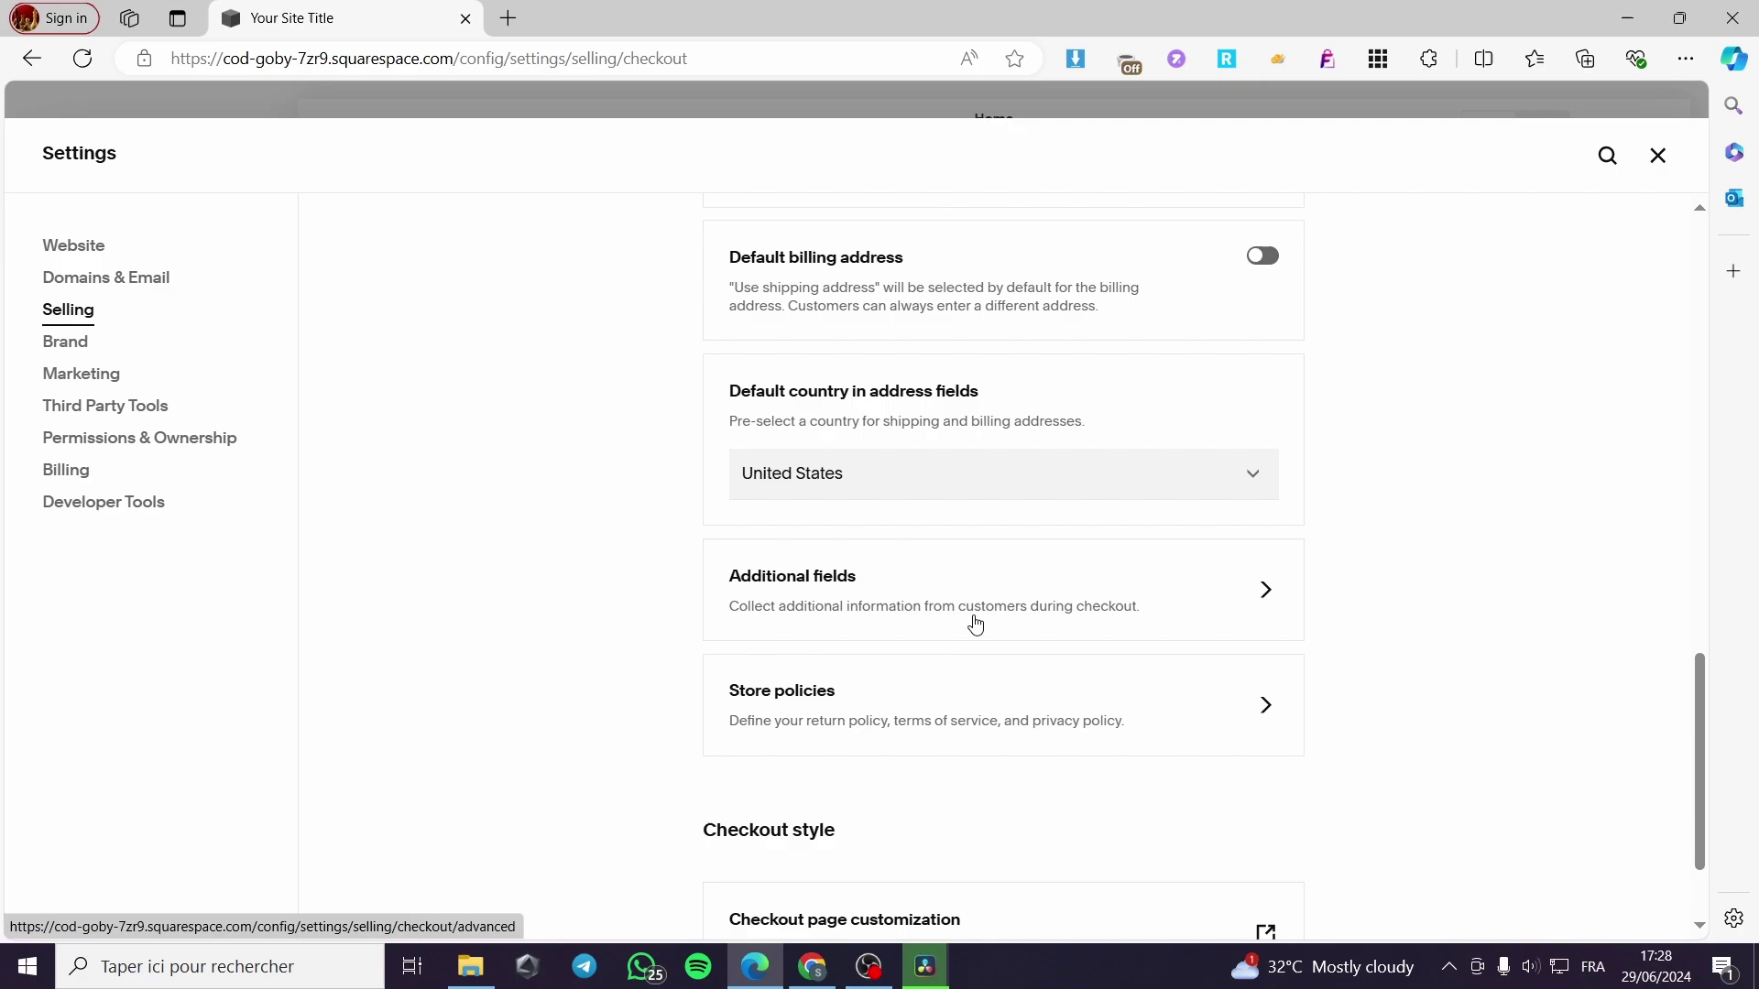
In Additional Fields, make phone number required for both shipping and billing addresses, and save
{"action": "left_click", "coordinate": [1265, 591]}
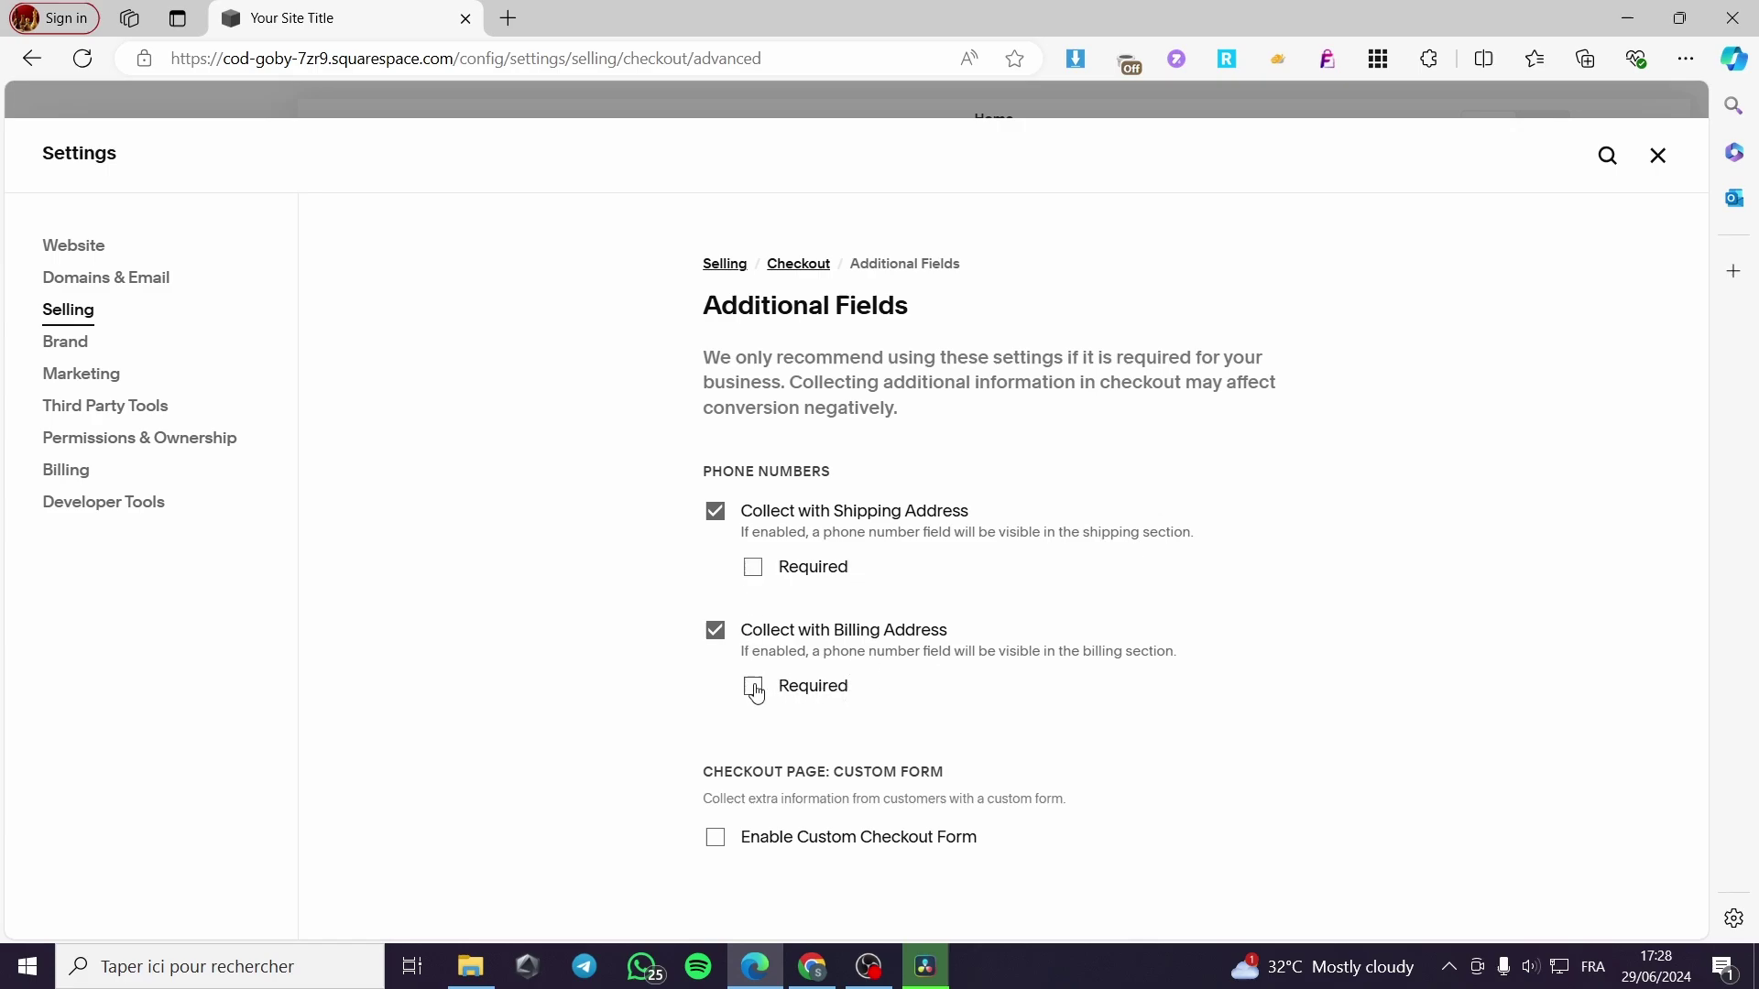
{"action": "left_click", "coordinate": [753, 686]}
{"action": "left_click", "coordinate": [753, 567]}
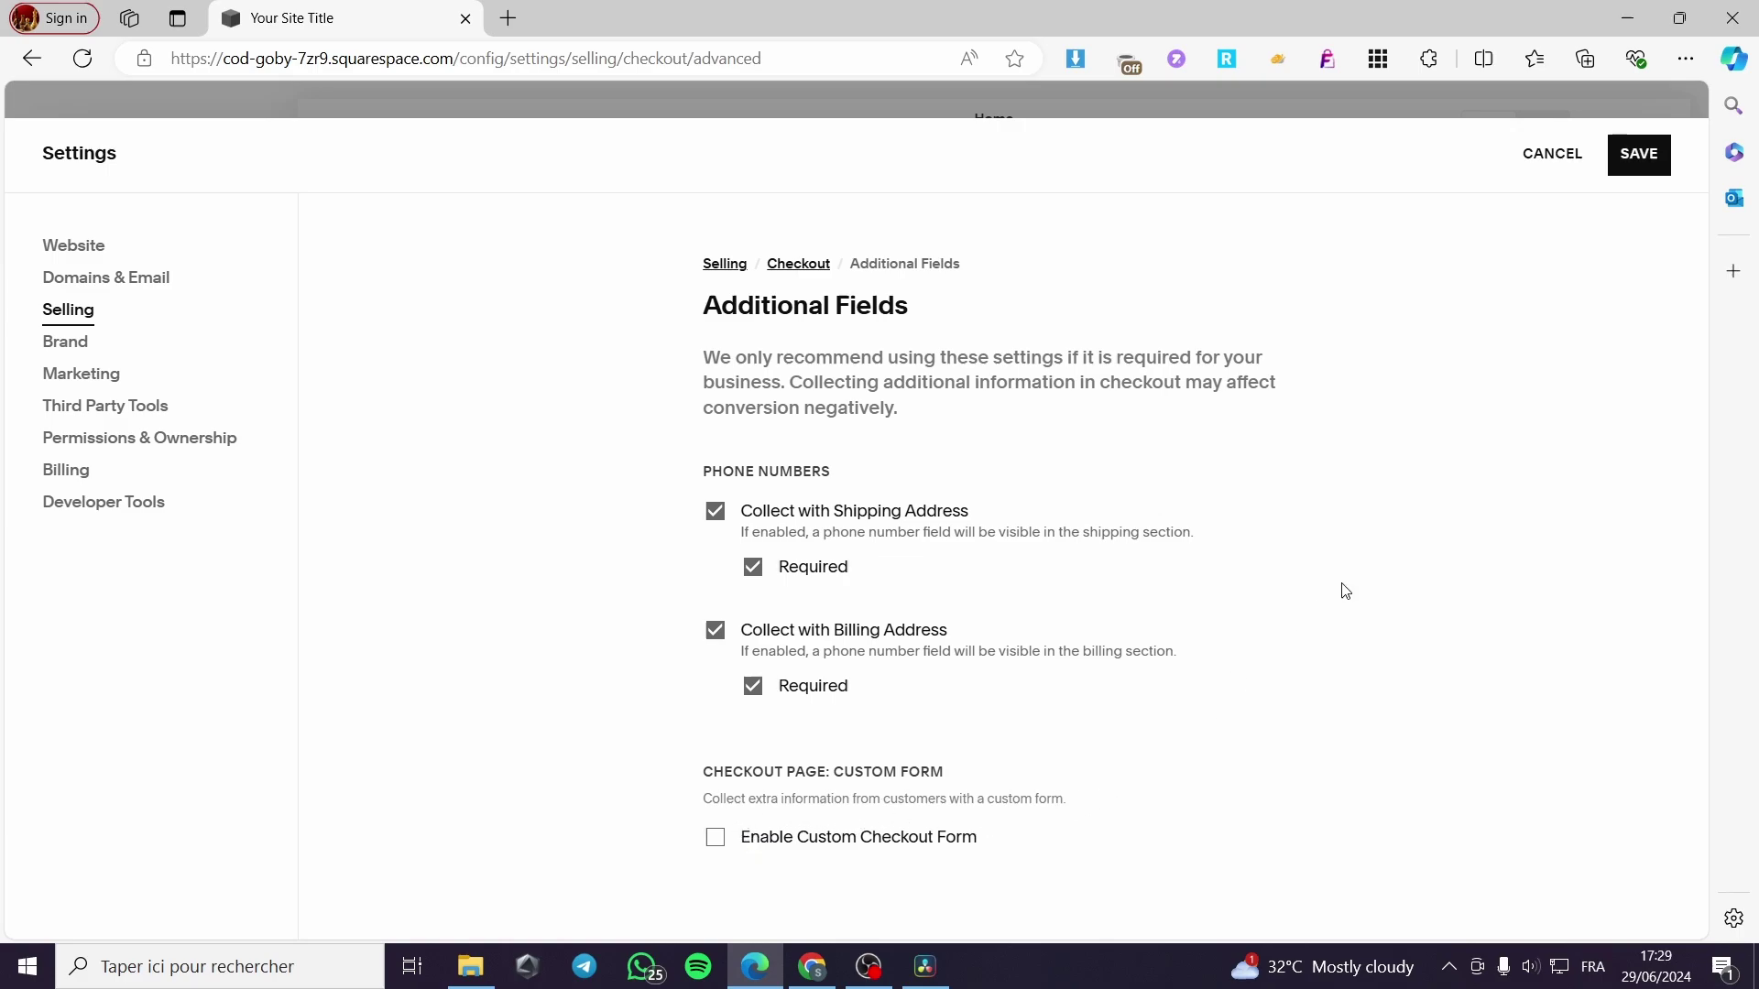
{"action": "left_click", "coordinate": [1663, 165]}
Go back to the Checkout settings page and scroll down to the Checkout style section
{"action": "left_click", "coordinate": [798, 264]}
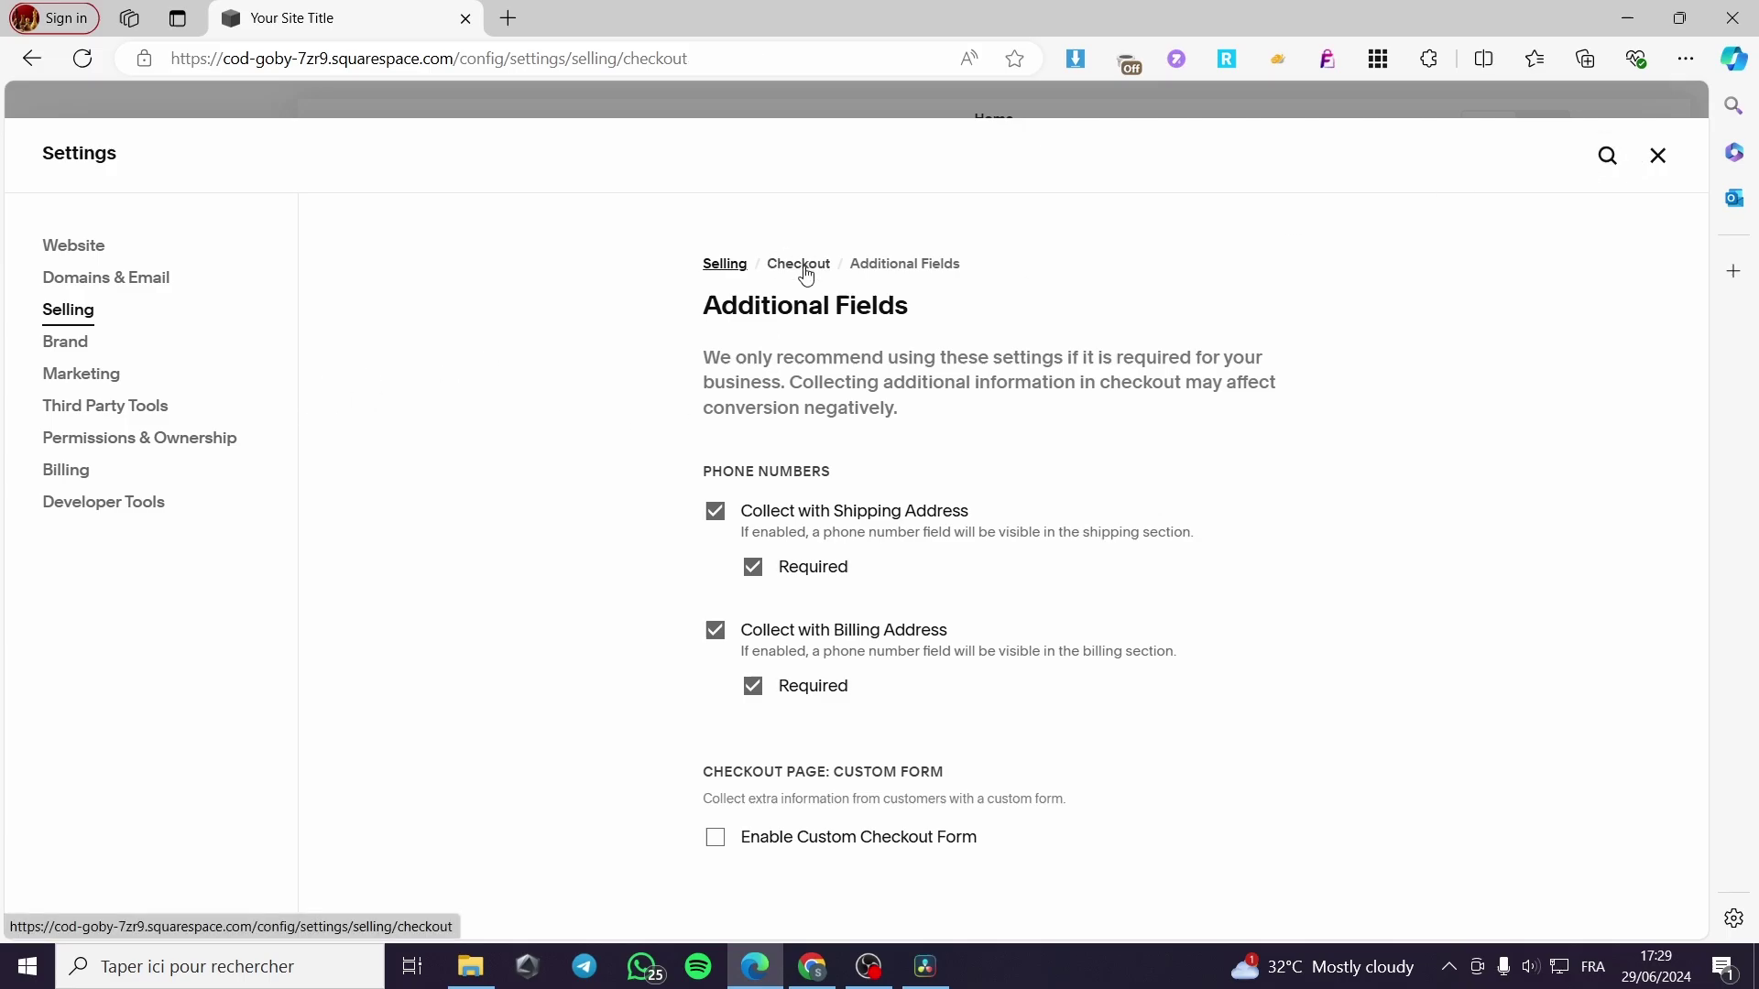
{"action": "scroll", "coordinate": [1161, 749], "scroll_direction": "down", "scroll_amount": 15}
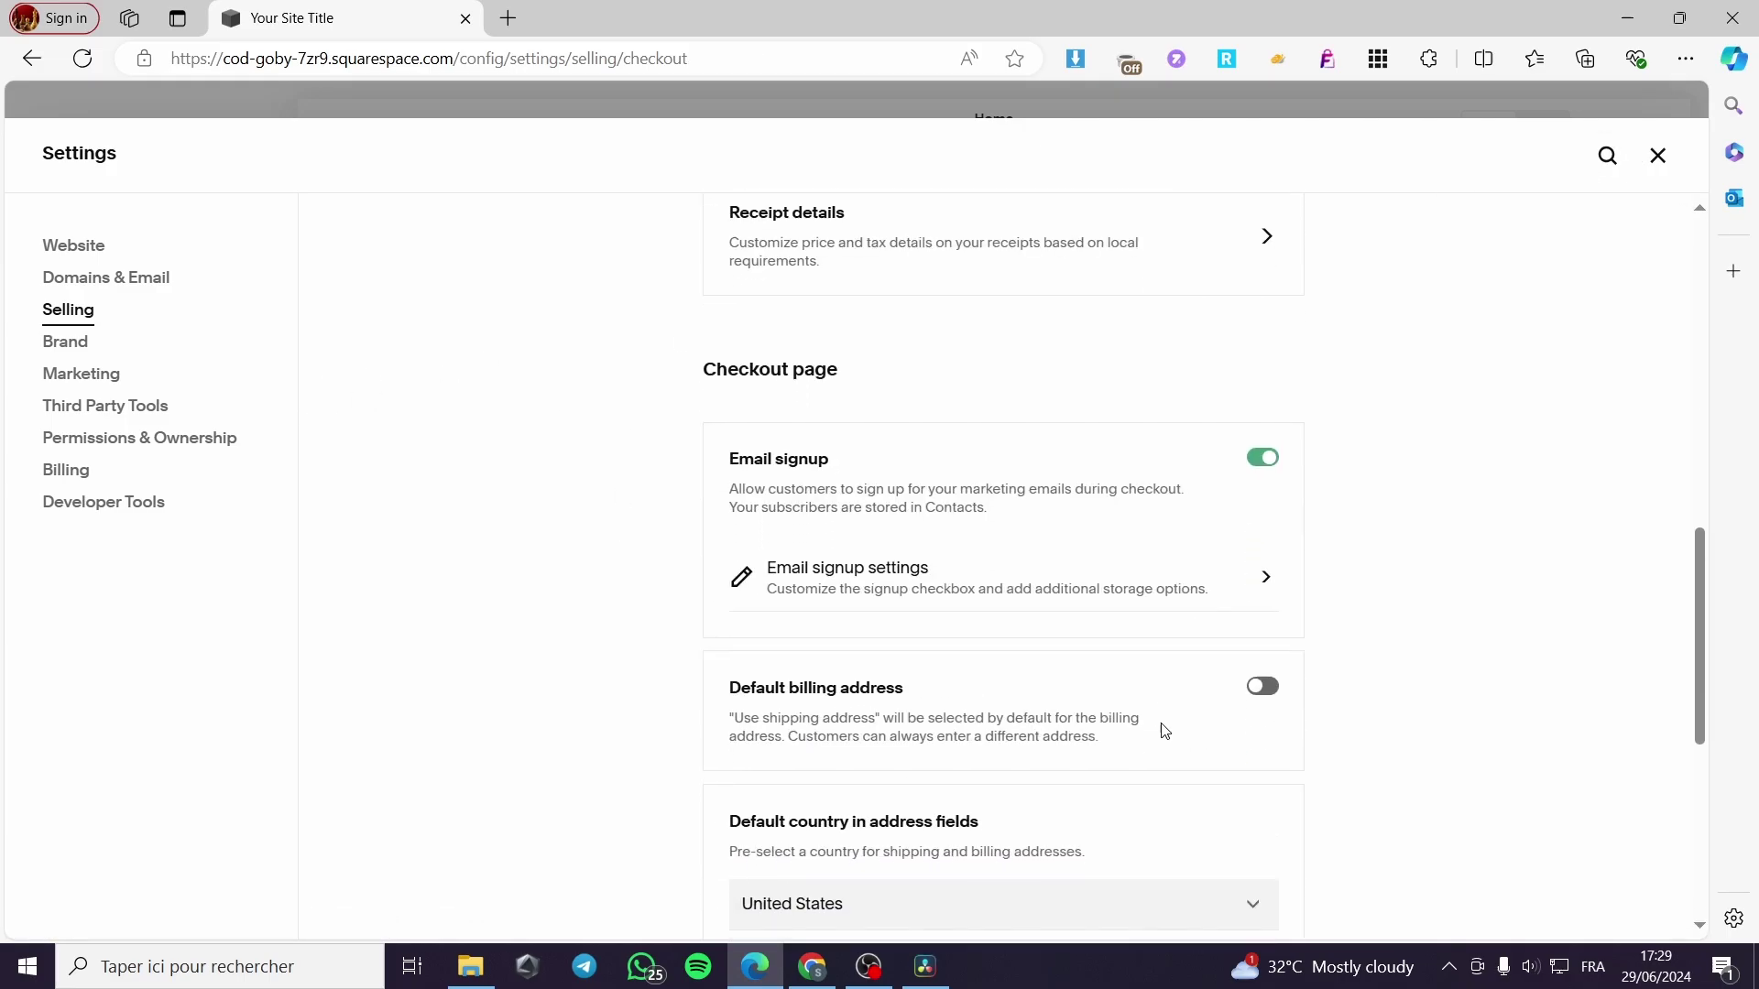
{"action": "scroll", "coordinate": [959, 638], "scroll_direction": "up", "scroll_amount": 1}
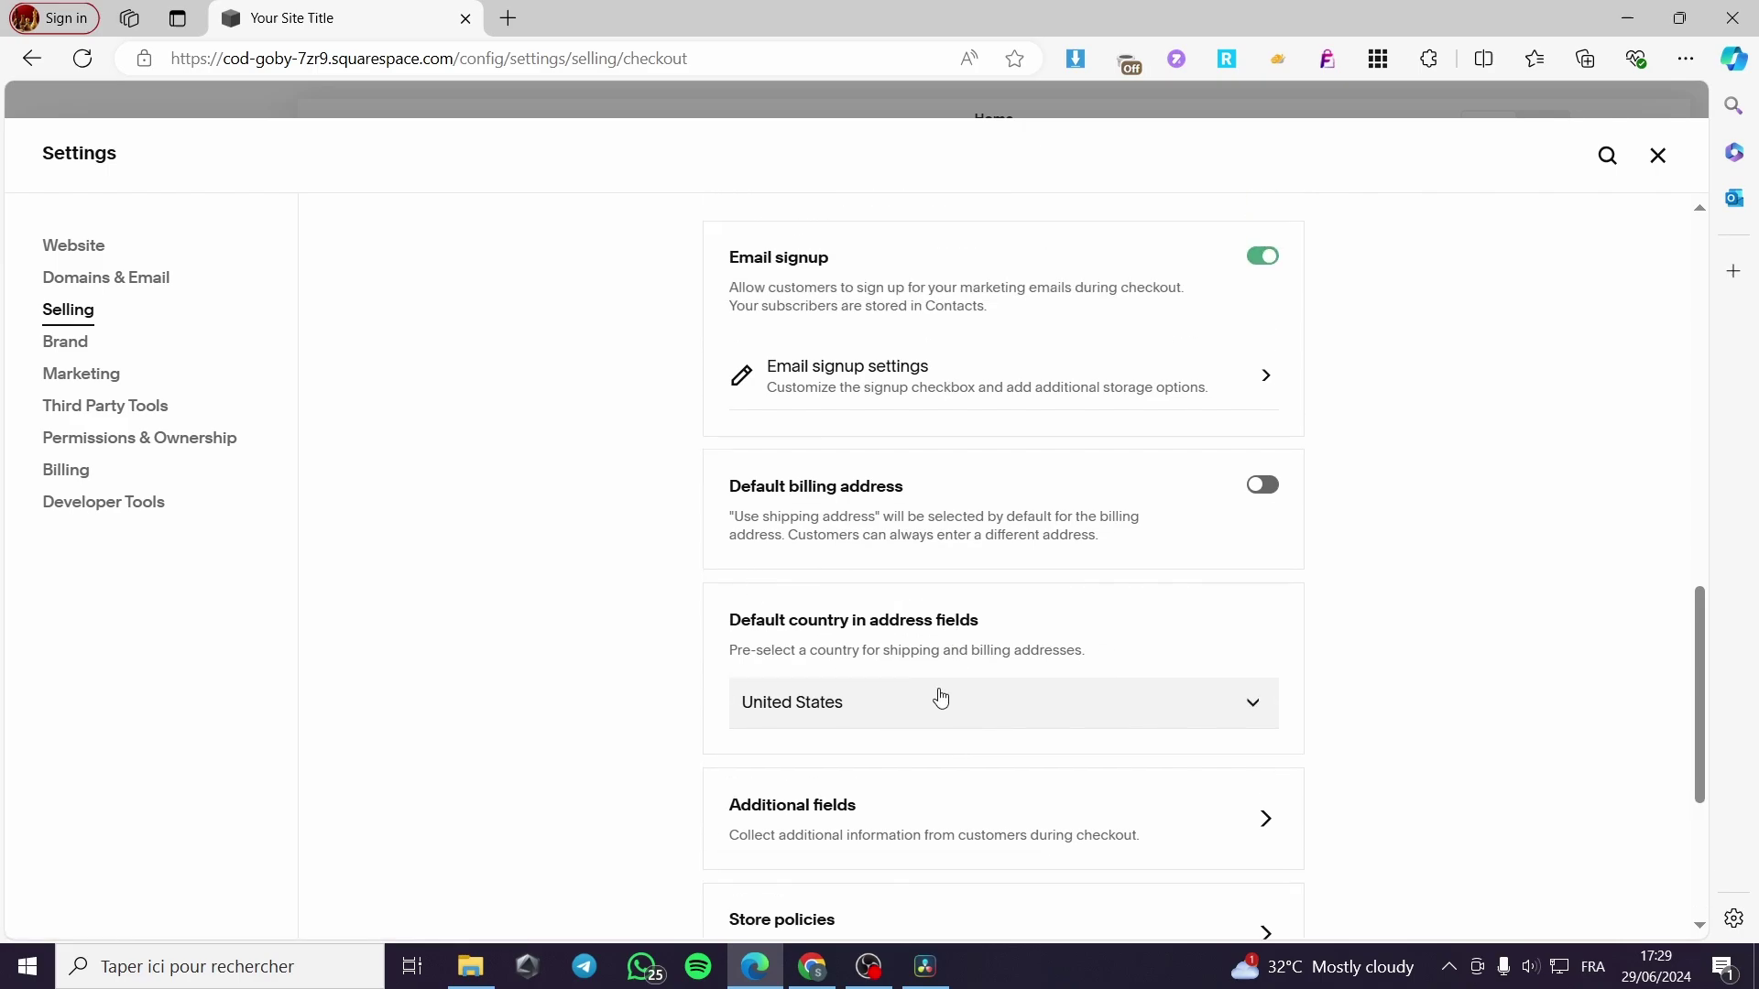
{"action": "scroll", "coordinate": [770, 675], "scroll_direction": "down", "scroll_amount": 3}
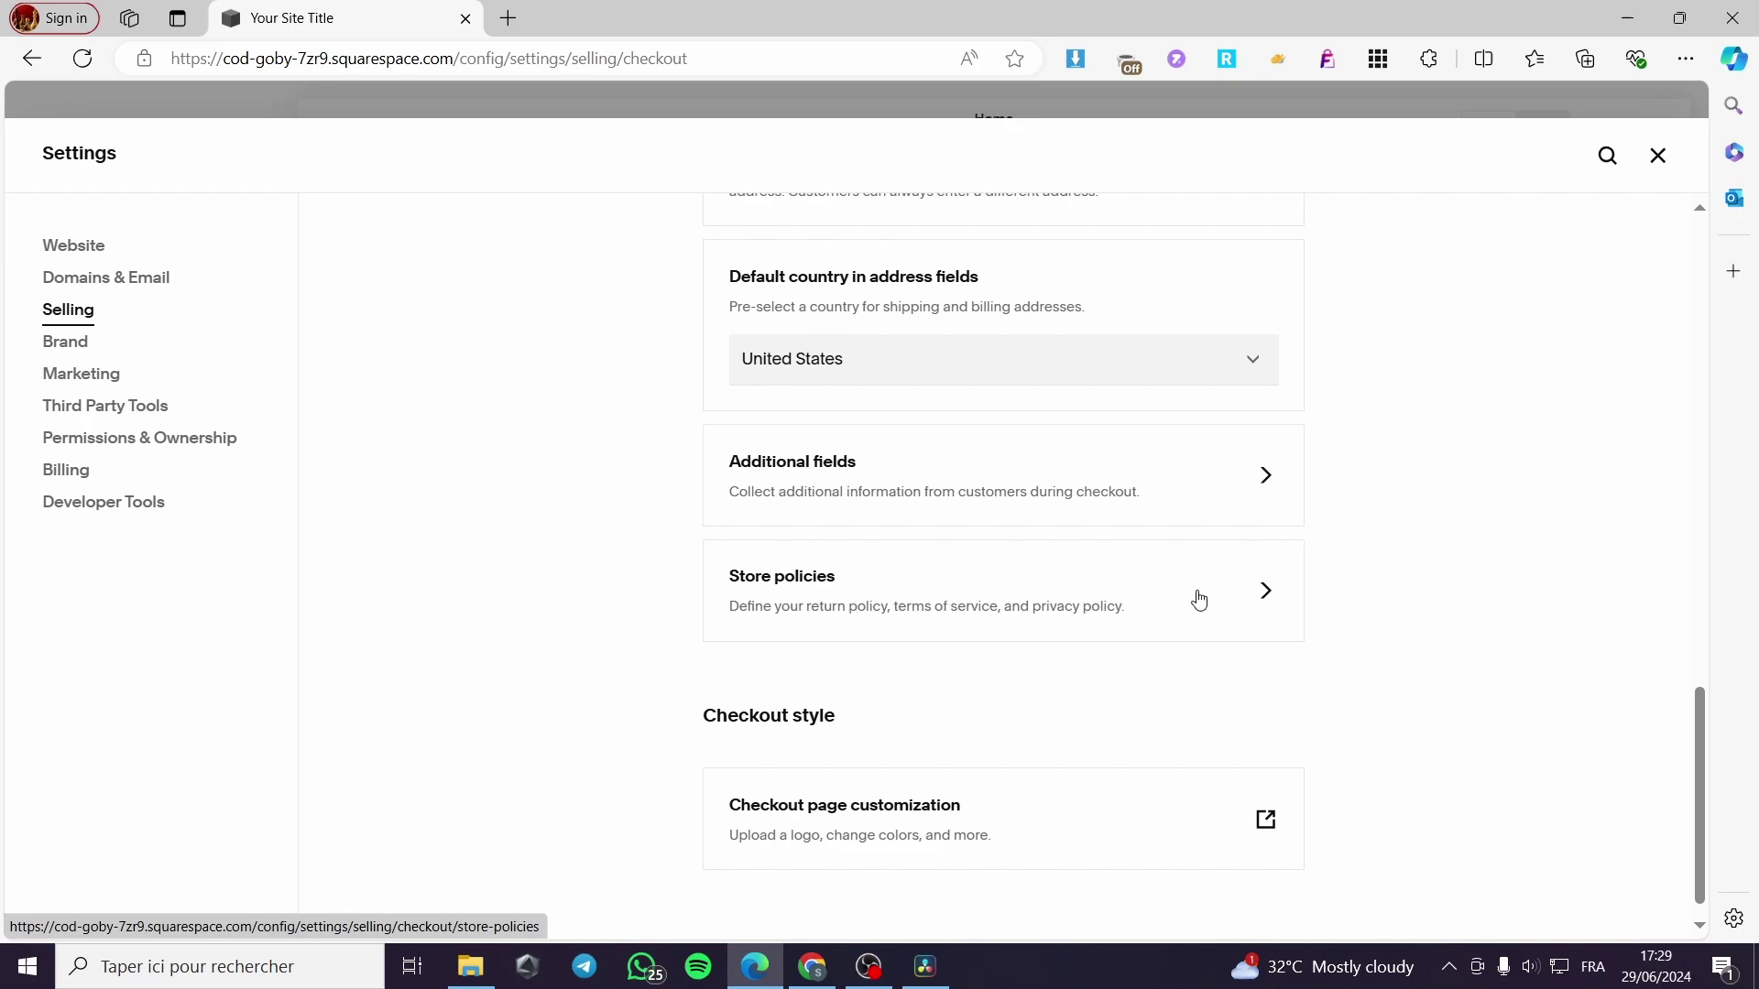
{"action": "scroll", "coordinate": [1199, 600], "scroll_direction": "down", "scroll_amount": 1}
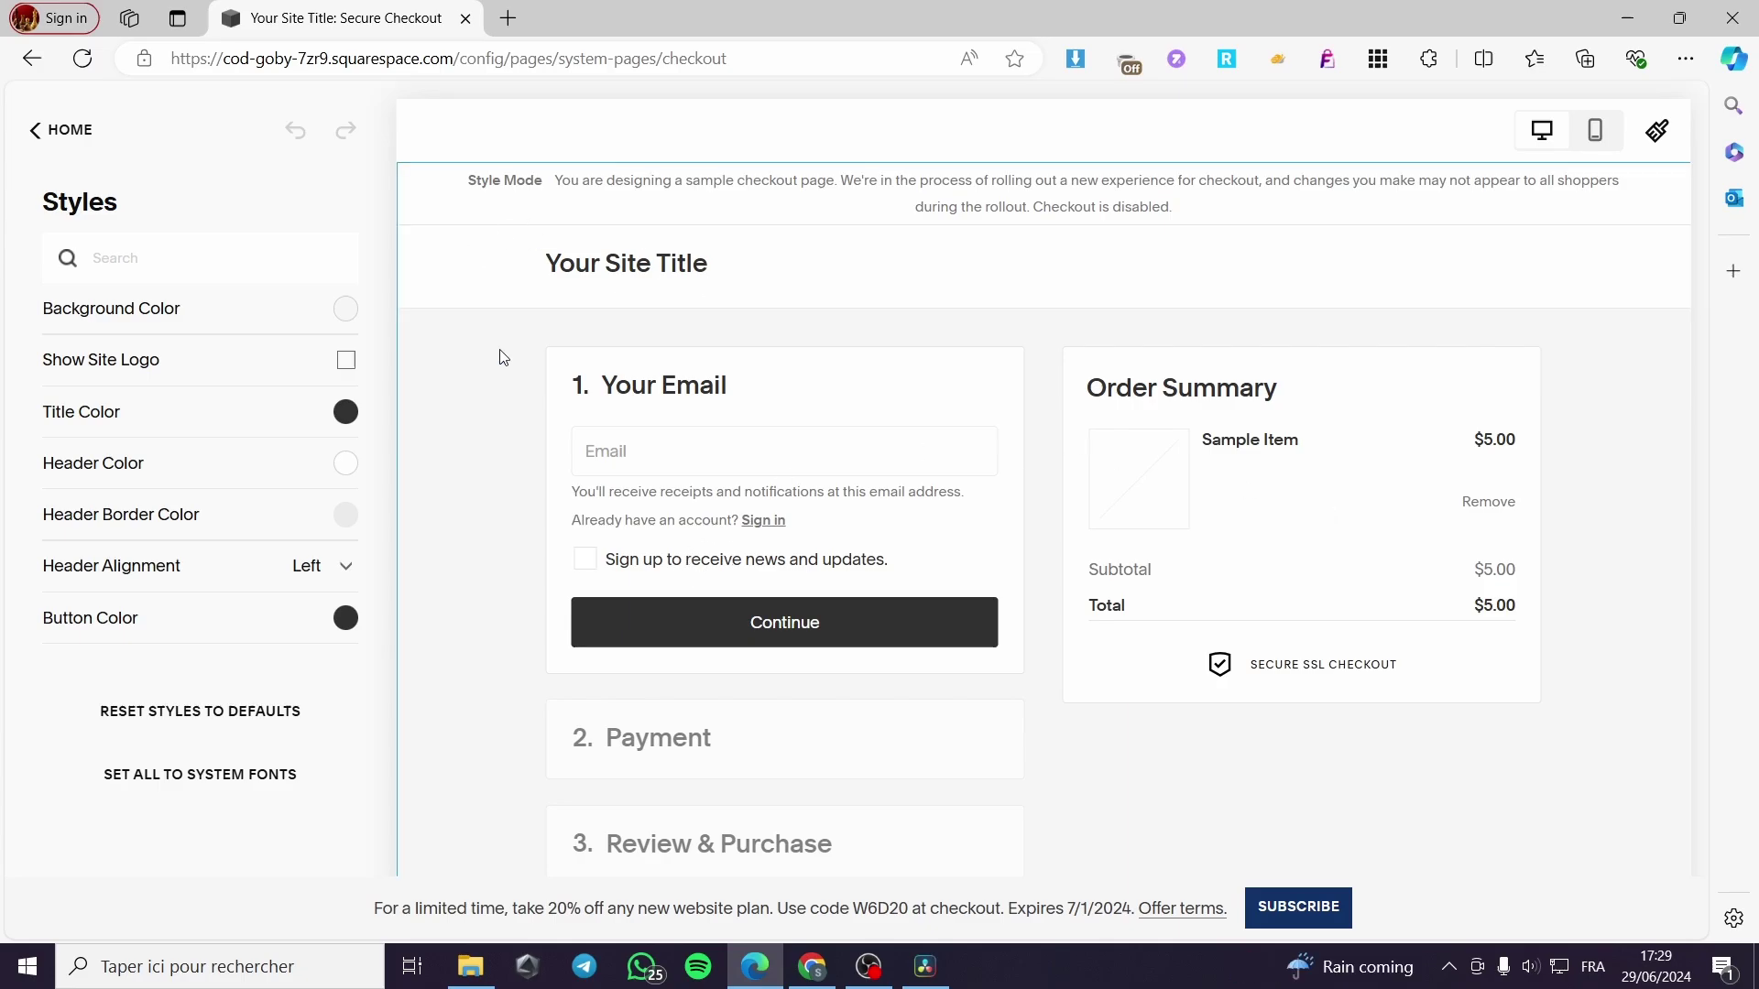
Set the checkout page background colour to light grey, hsl(0, 4%, 88%)
{"action": "left_click", "coordinate": [345, 313]}
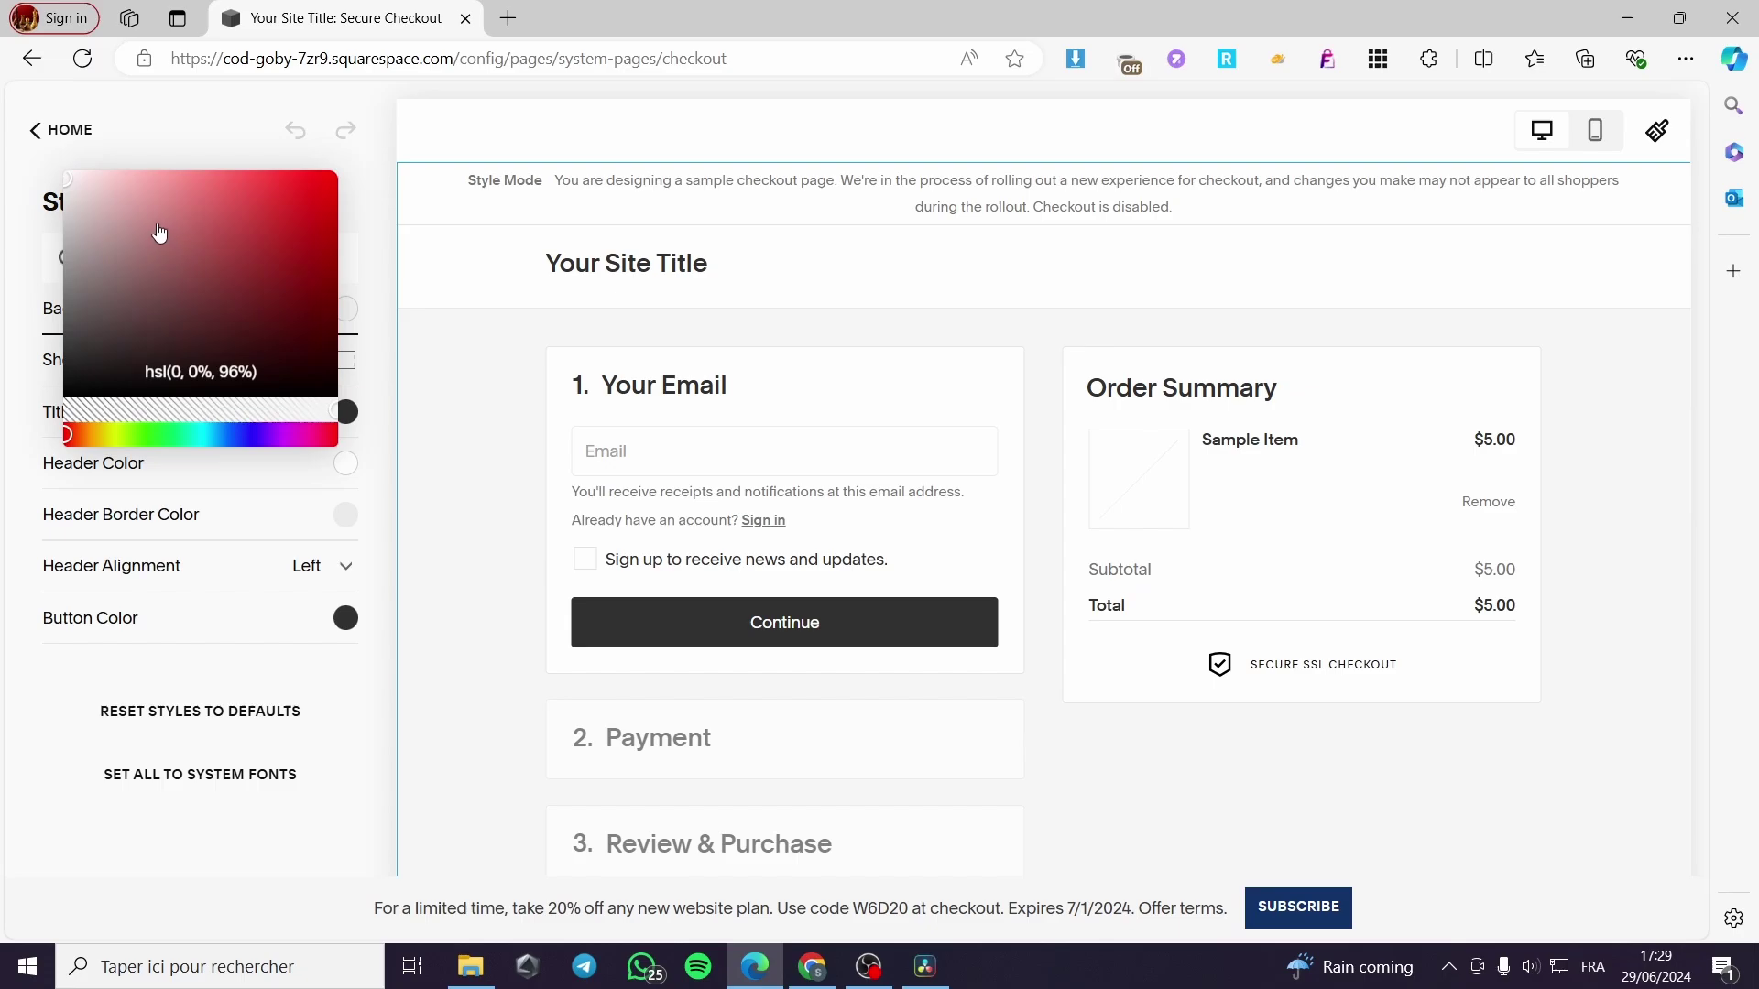
{"action": "left_click", "coordinate": [150, 195]}
{"action": "left_click", "coordinate": [69, 203]}
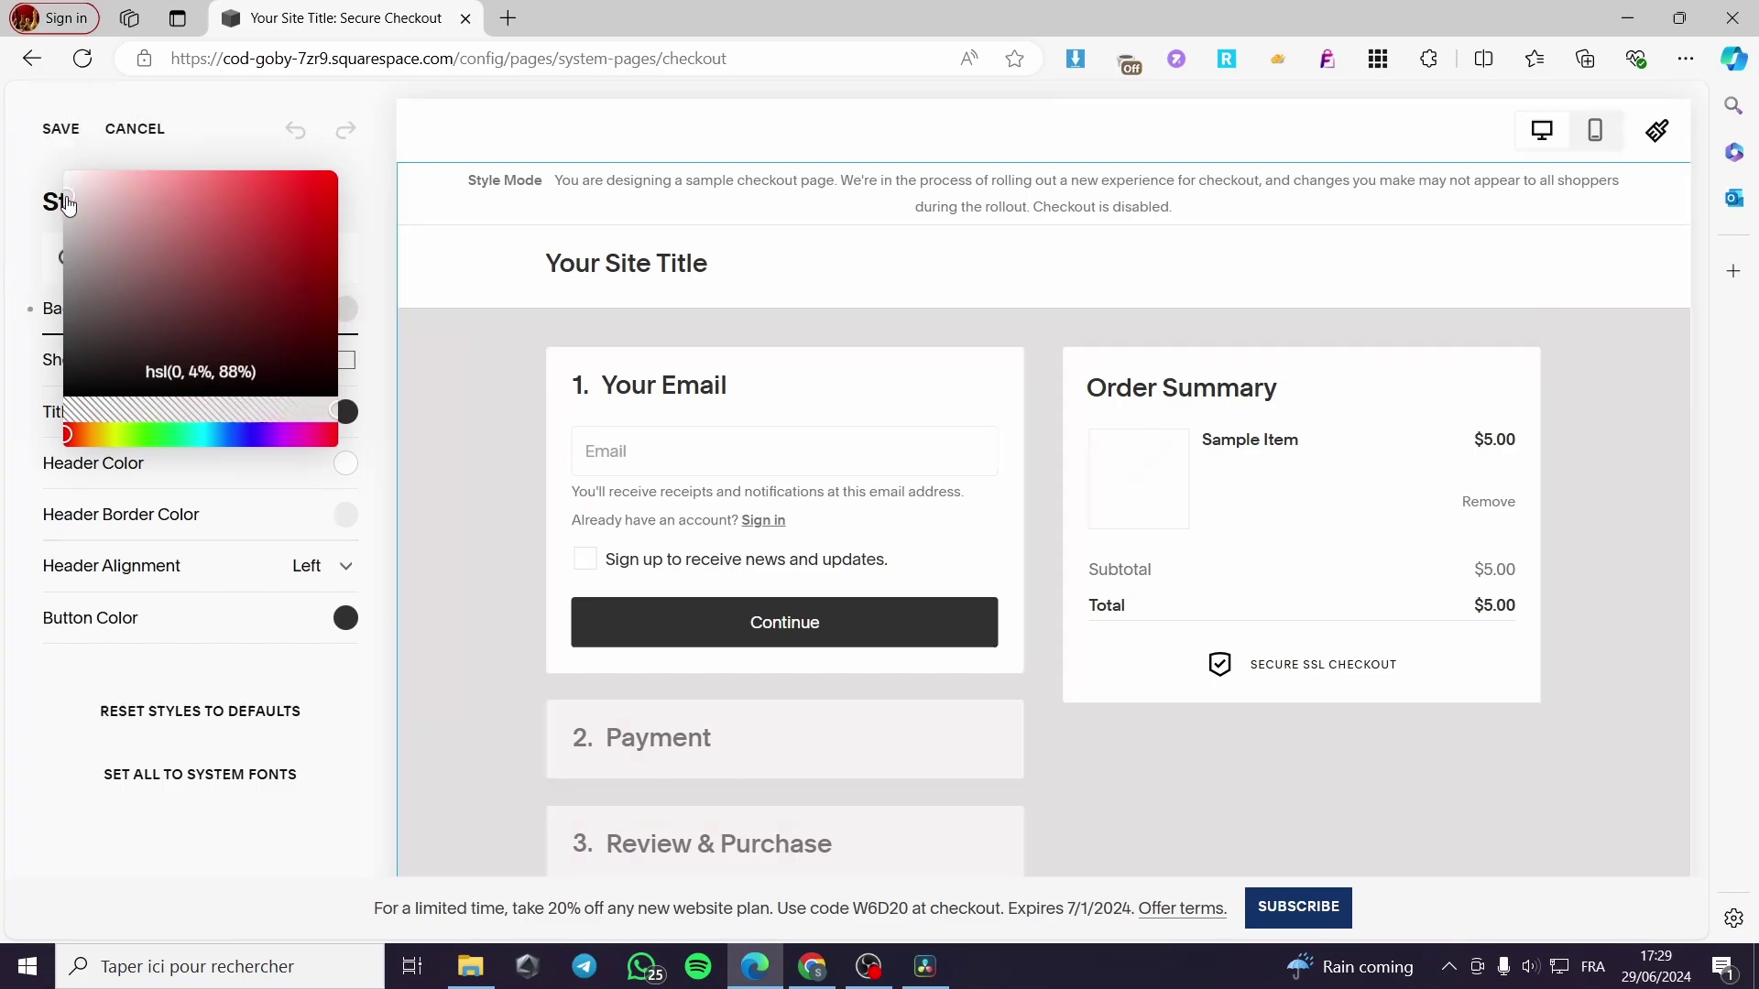
{"action": "left_click", "coordinate": [475, 383]}
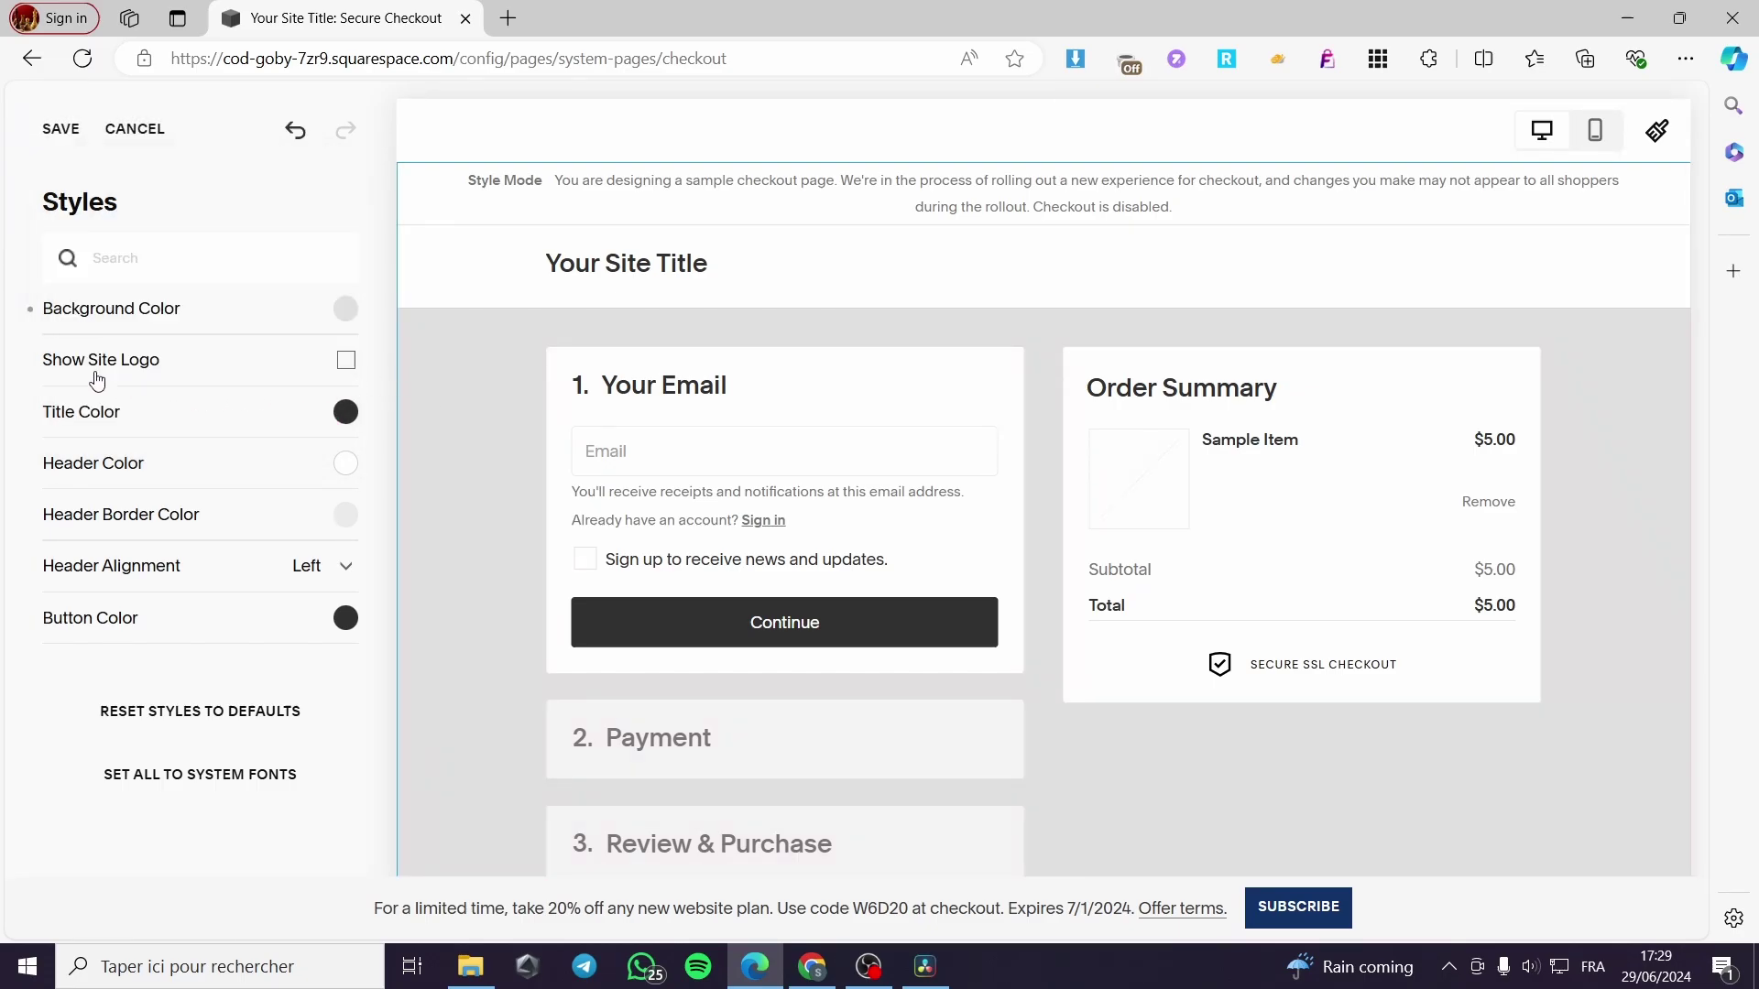
Leave Show Site Logo unchecked so the header keeps the site title, and save the style
{"action": "left_click", "coordinate": [347, 362]}
{"action": "left_click", "coordinate": [346, 362]}
{"action": "left_click", "coordinate": [346, 362]}
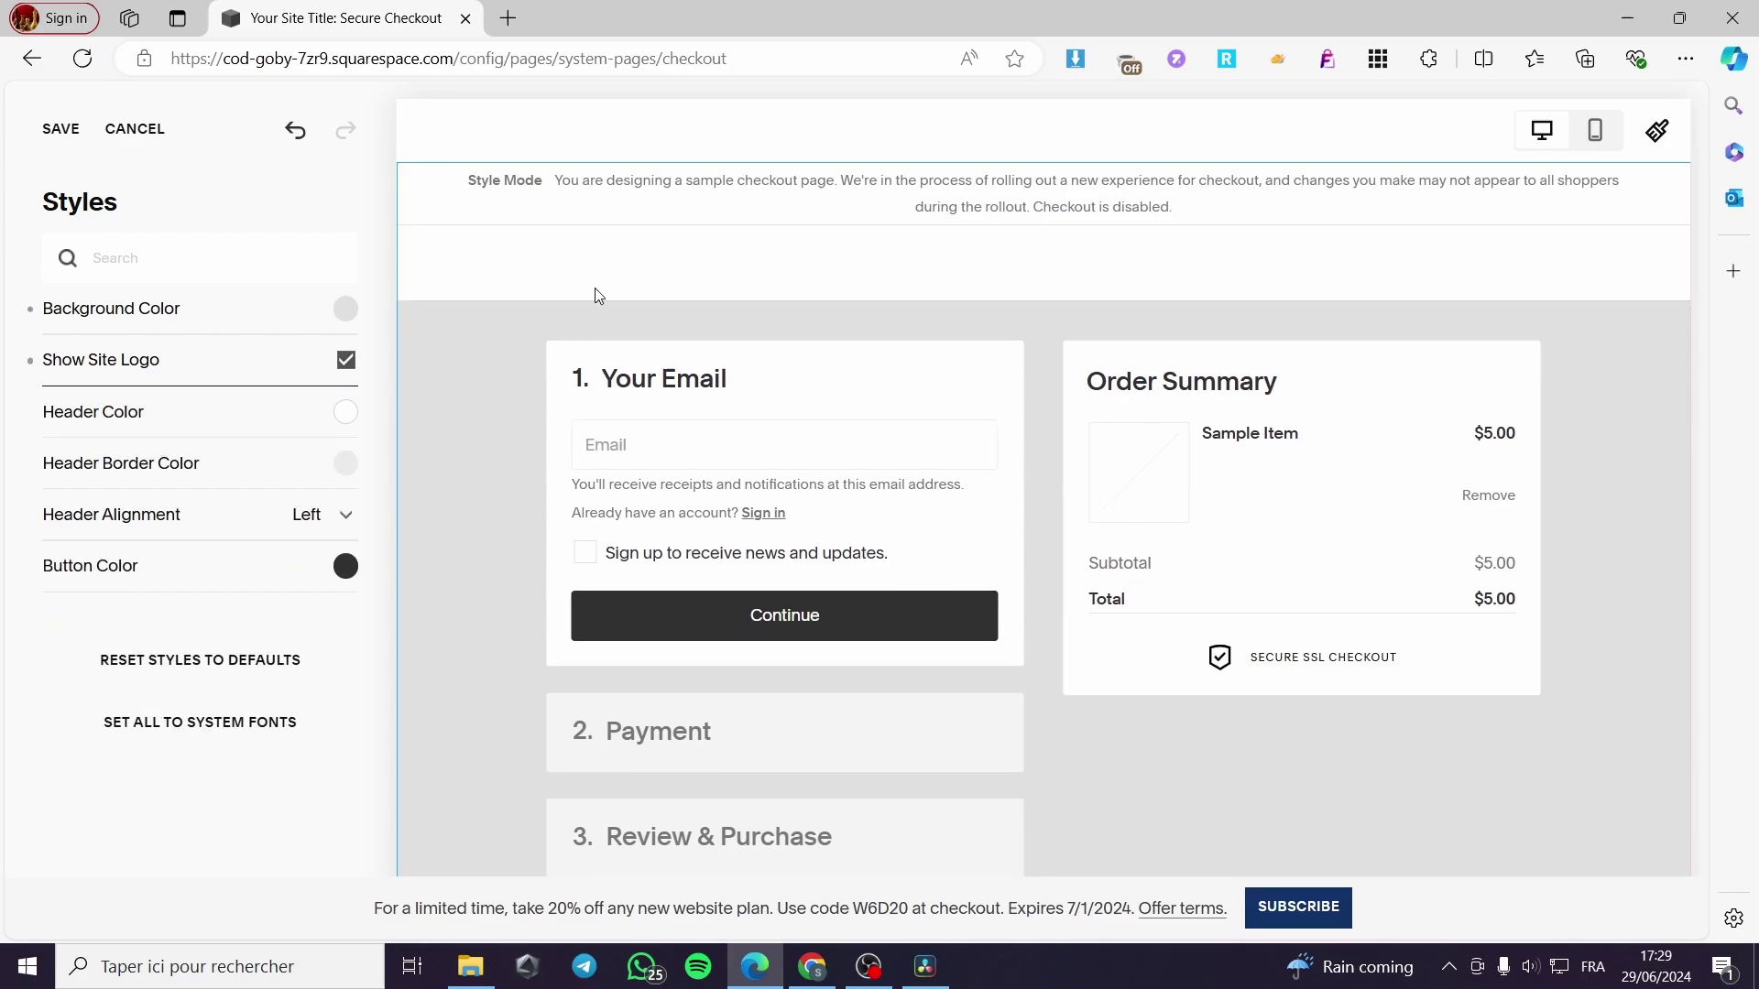
{"action": "left_click", "coordinate": [345, 360]}
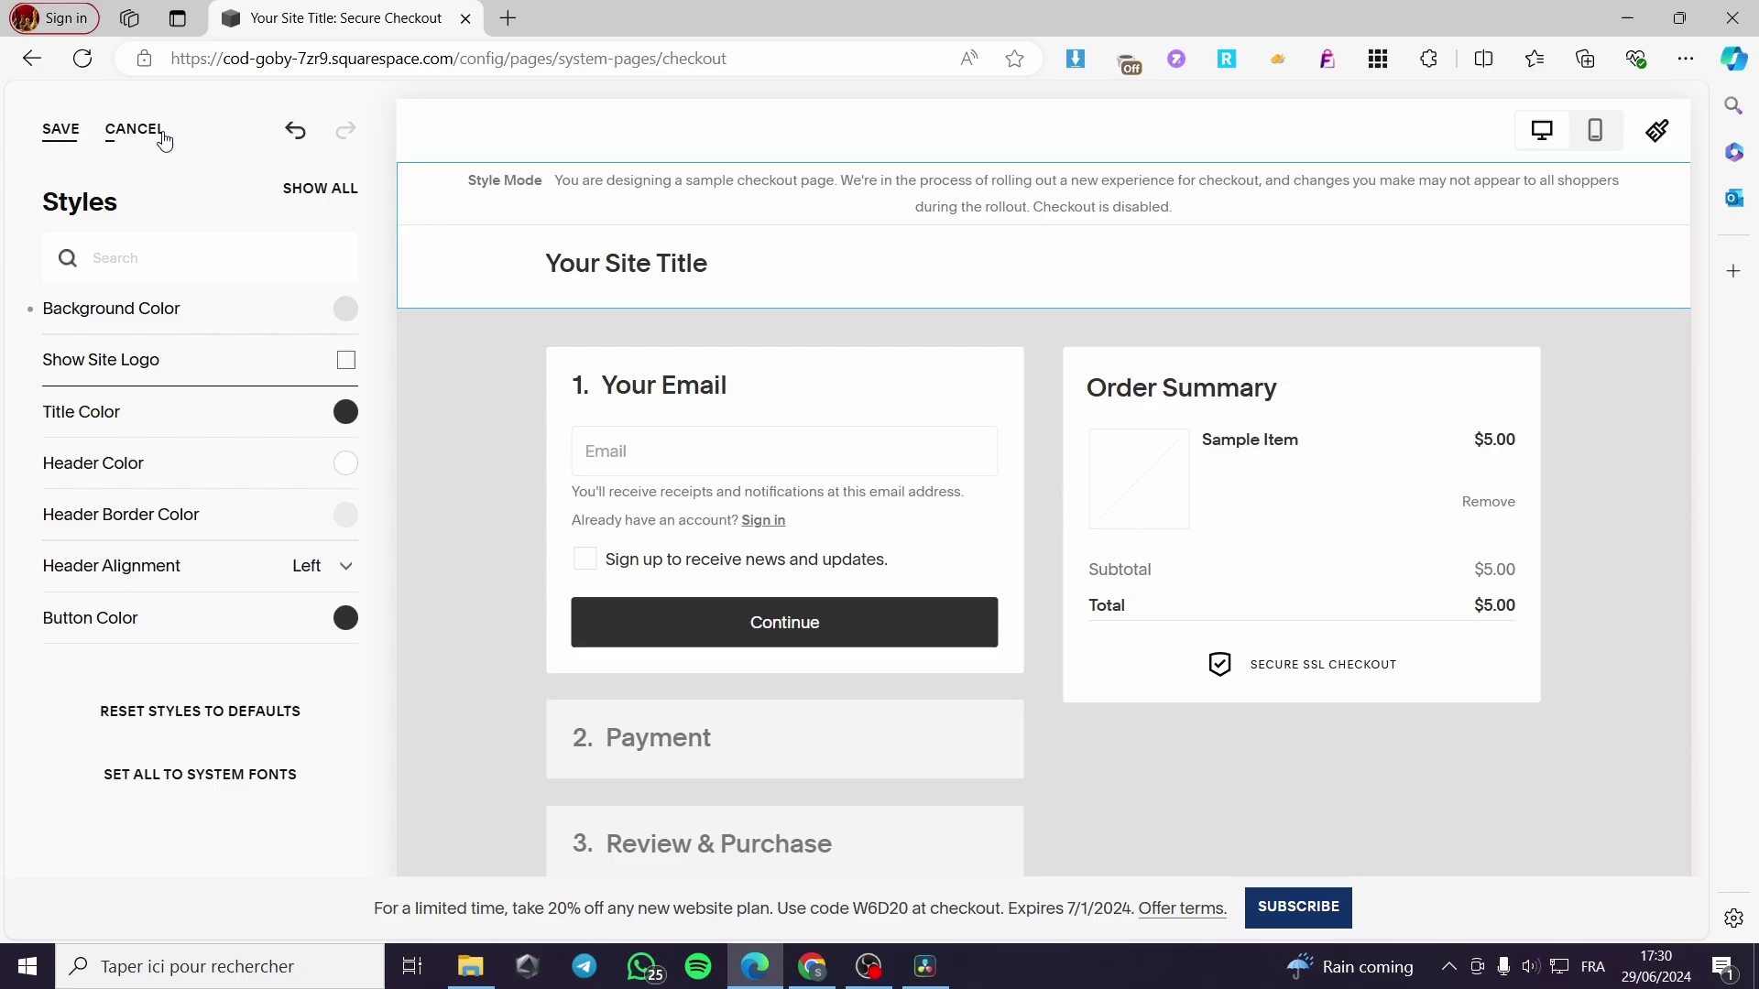
{"action": "left_click", "coordinate": [60, 129]}
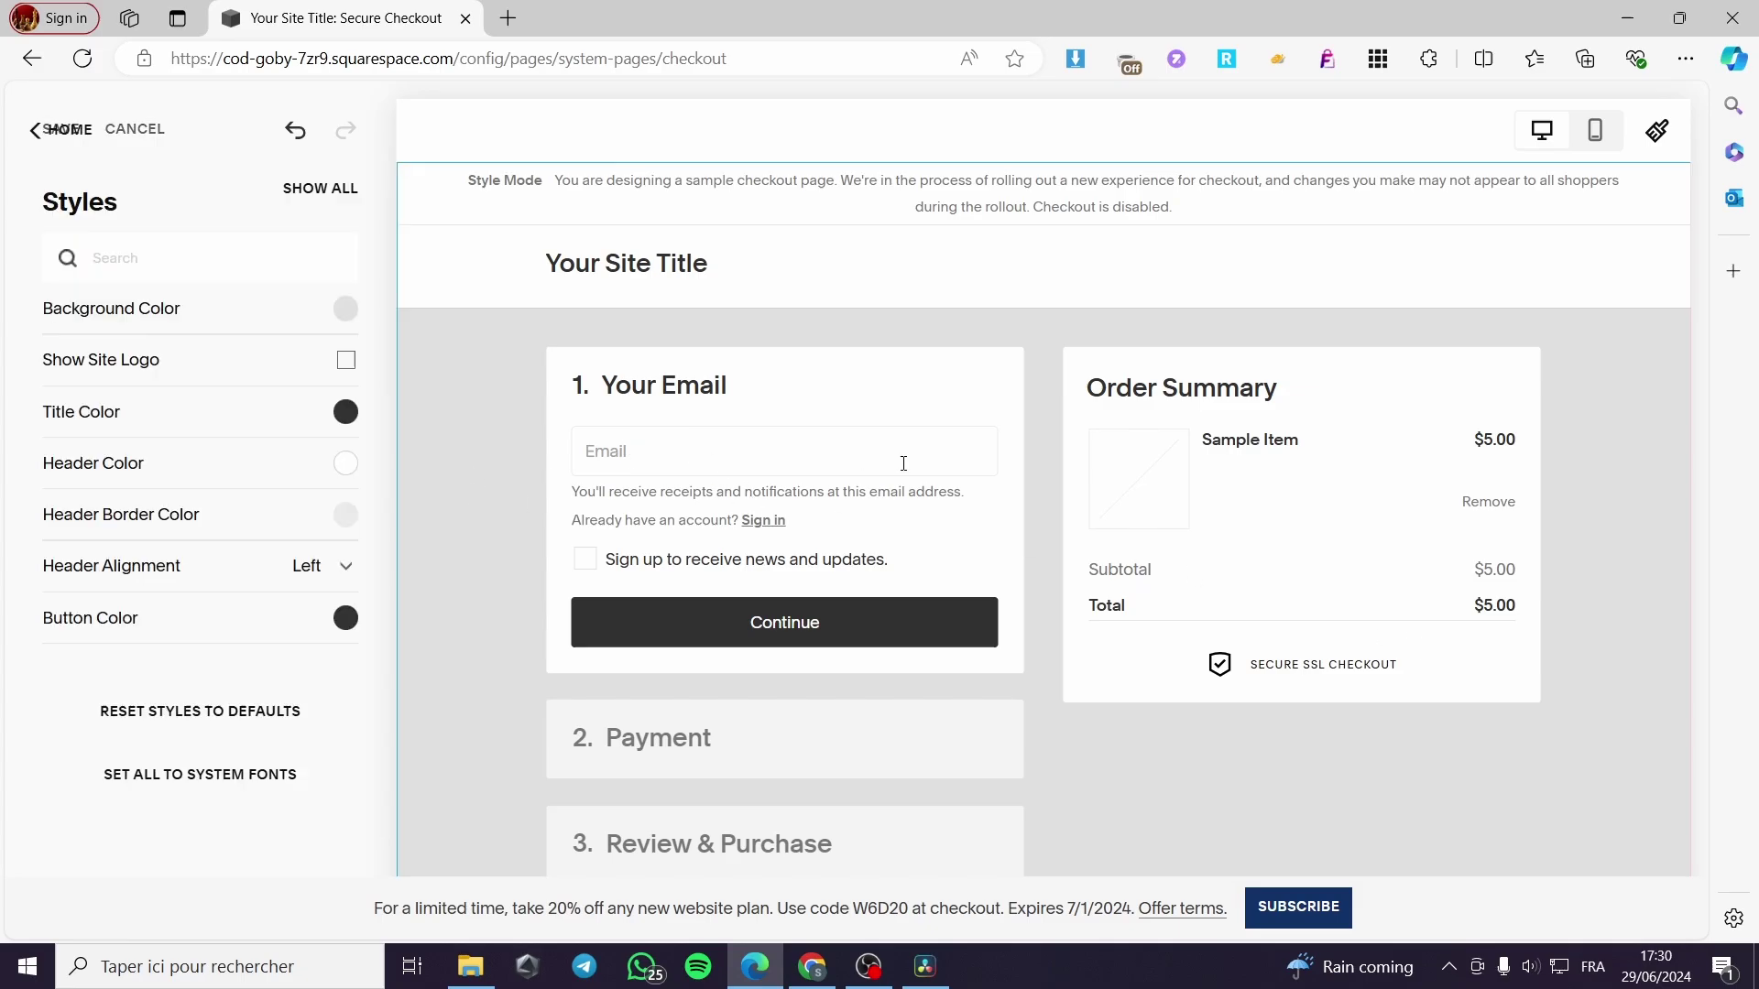
{"action": "left_click", "coordinate": [320, 189]}
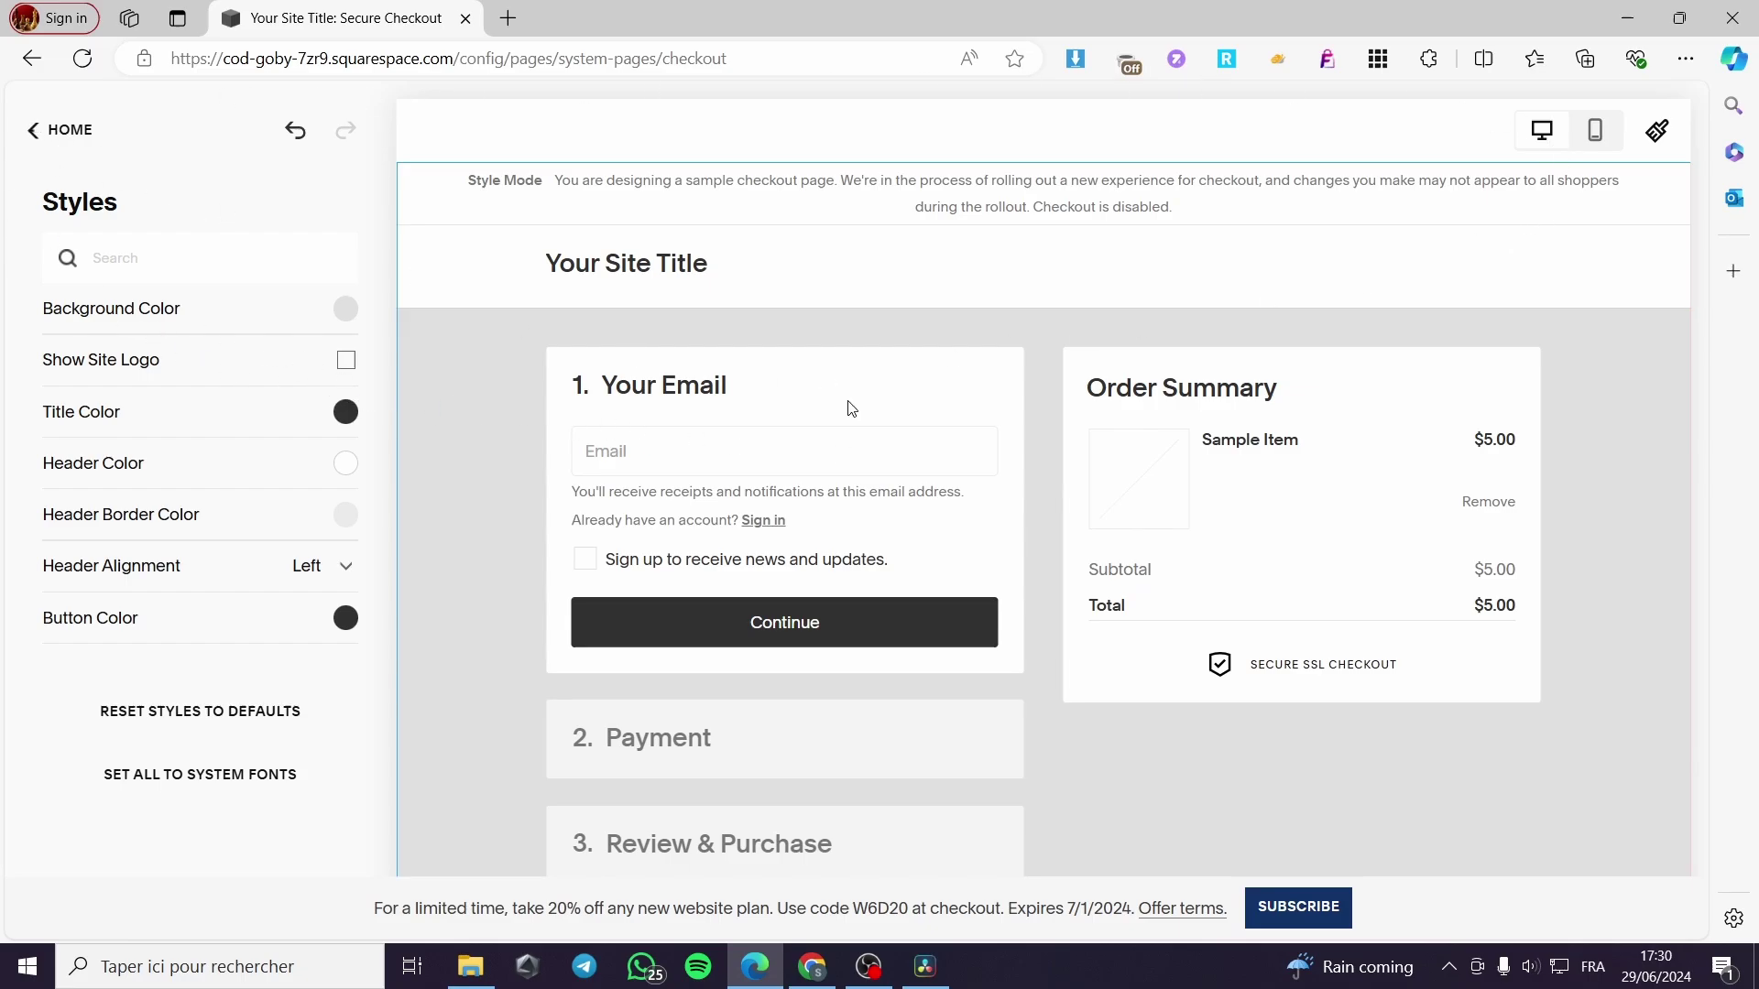
Exit the style editor and navigate back to Settings > Selling > Checkout, scrolled to the top
{"action": "left_click", "coordinate": [59, 133]}
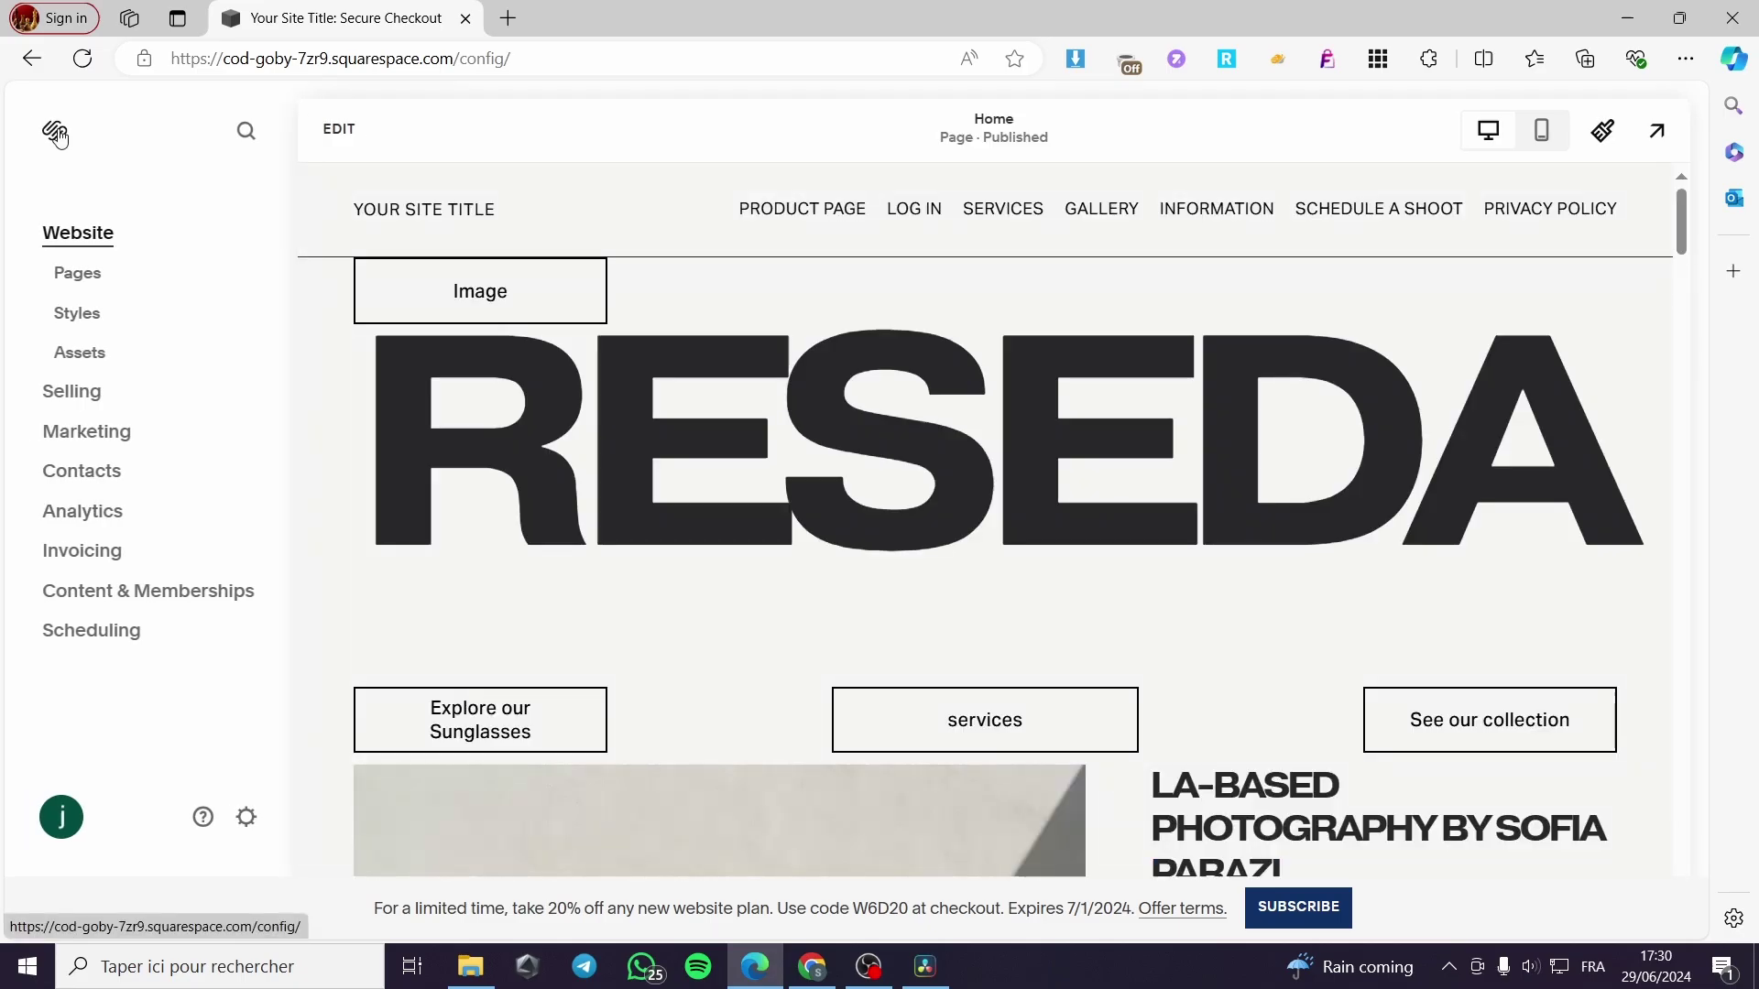
{"action": "left_click", "coordinate": [247, 818]}
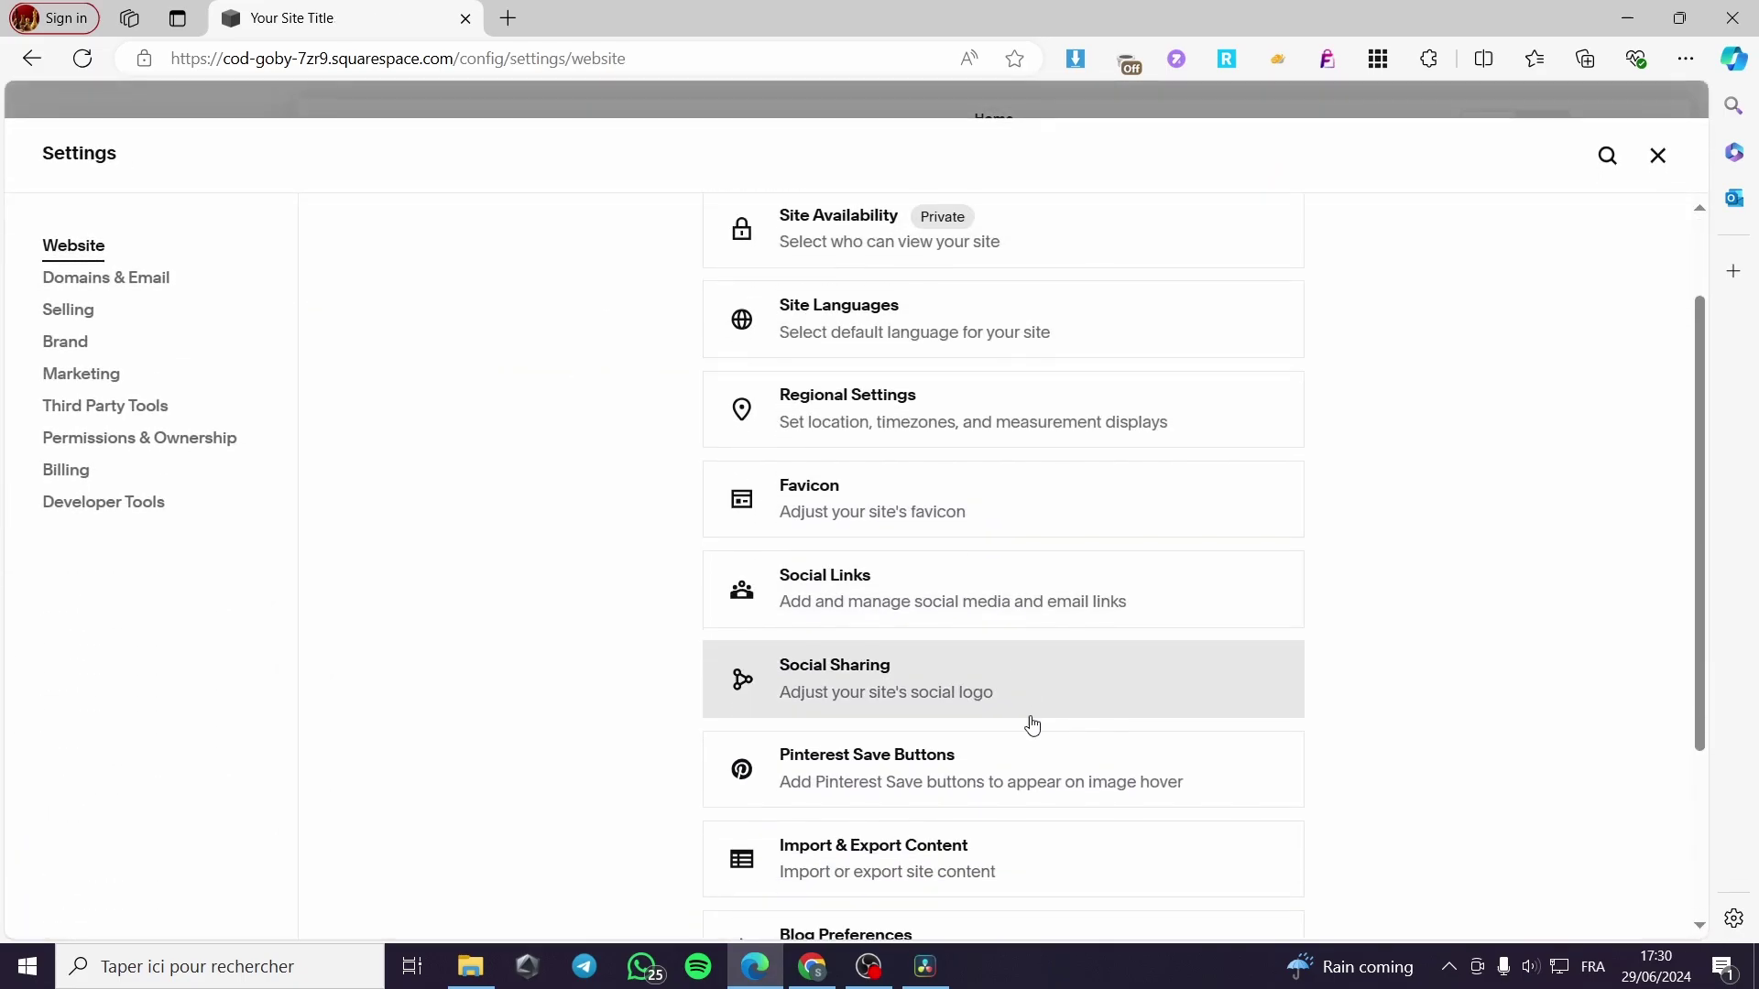
{"action": "scroll", "coordinate": [1027, 738], "scroll_direction": "down", "scroll_amount": 3}
{"action": "scroll", "coordinate": [870, 550], "scroll_direction": "up", "scroll_amount": 4}
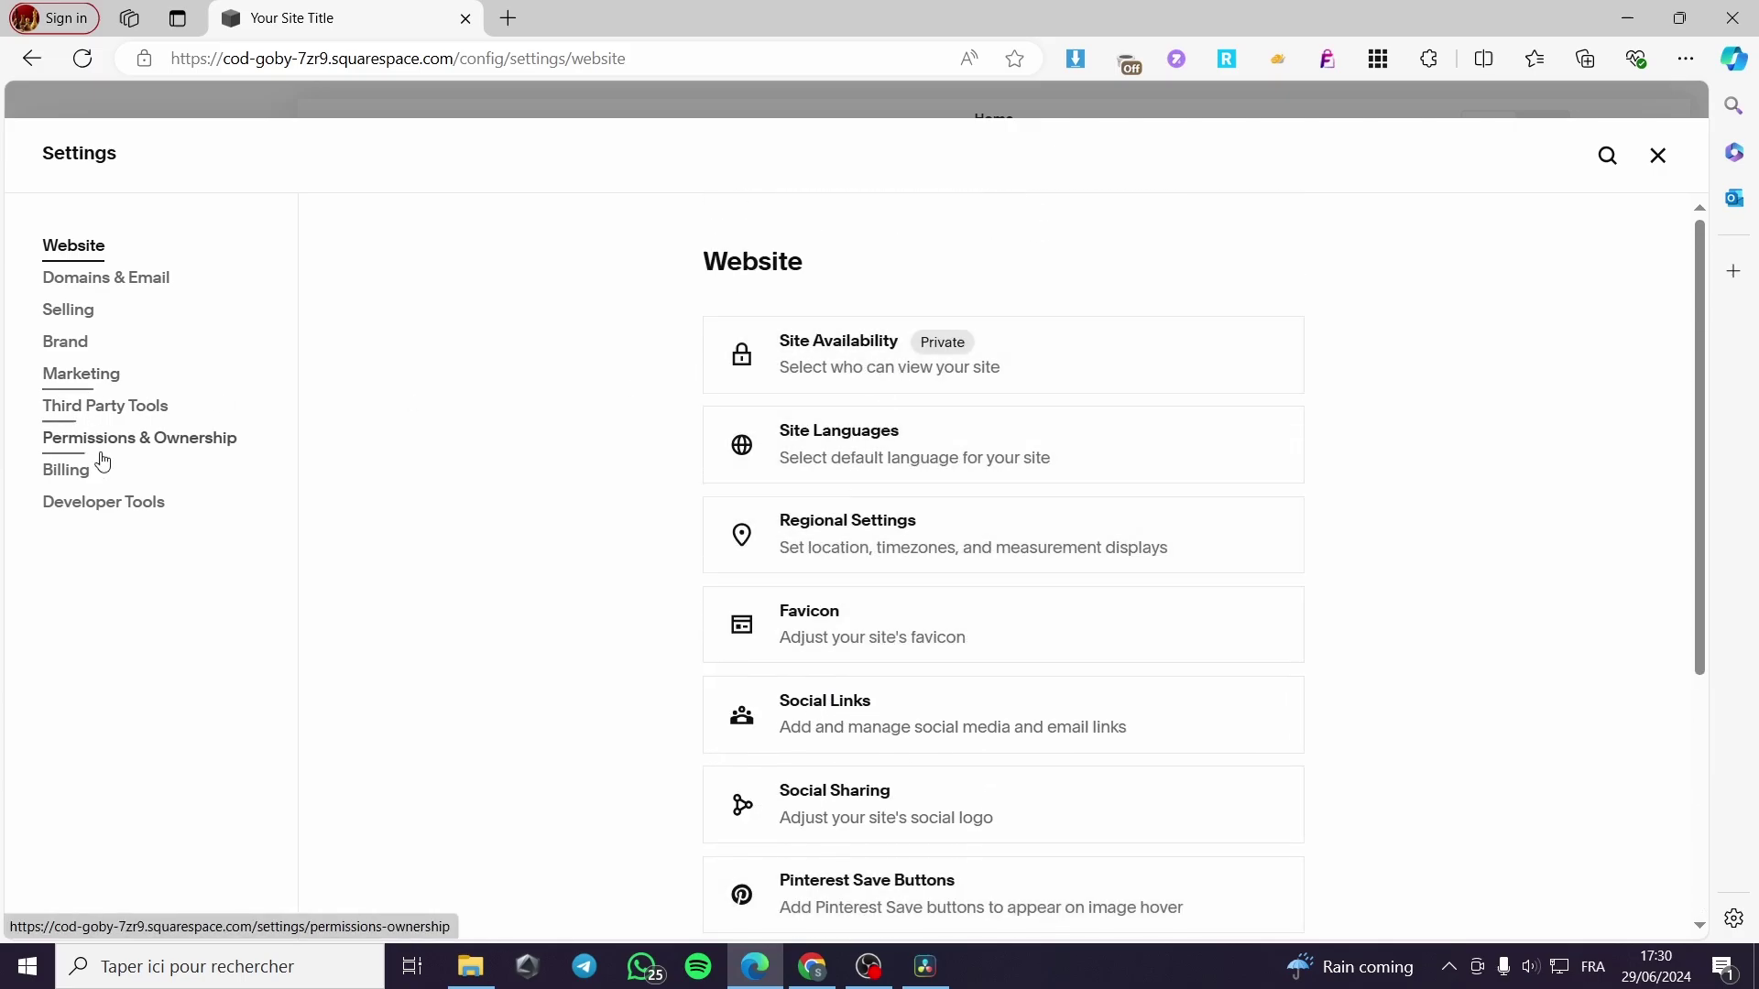
{"action": "left_click", "coordinate": [62, 310]}
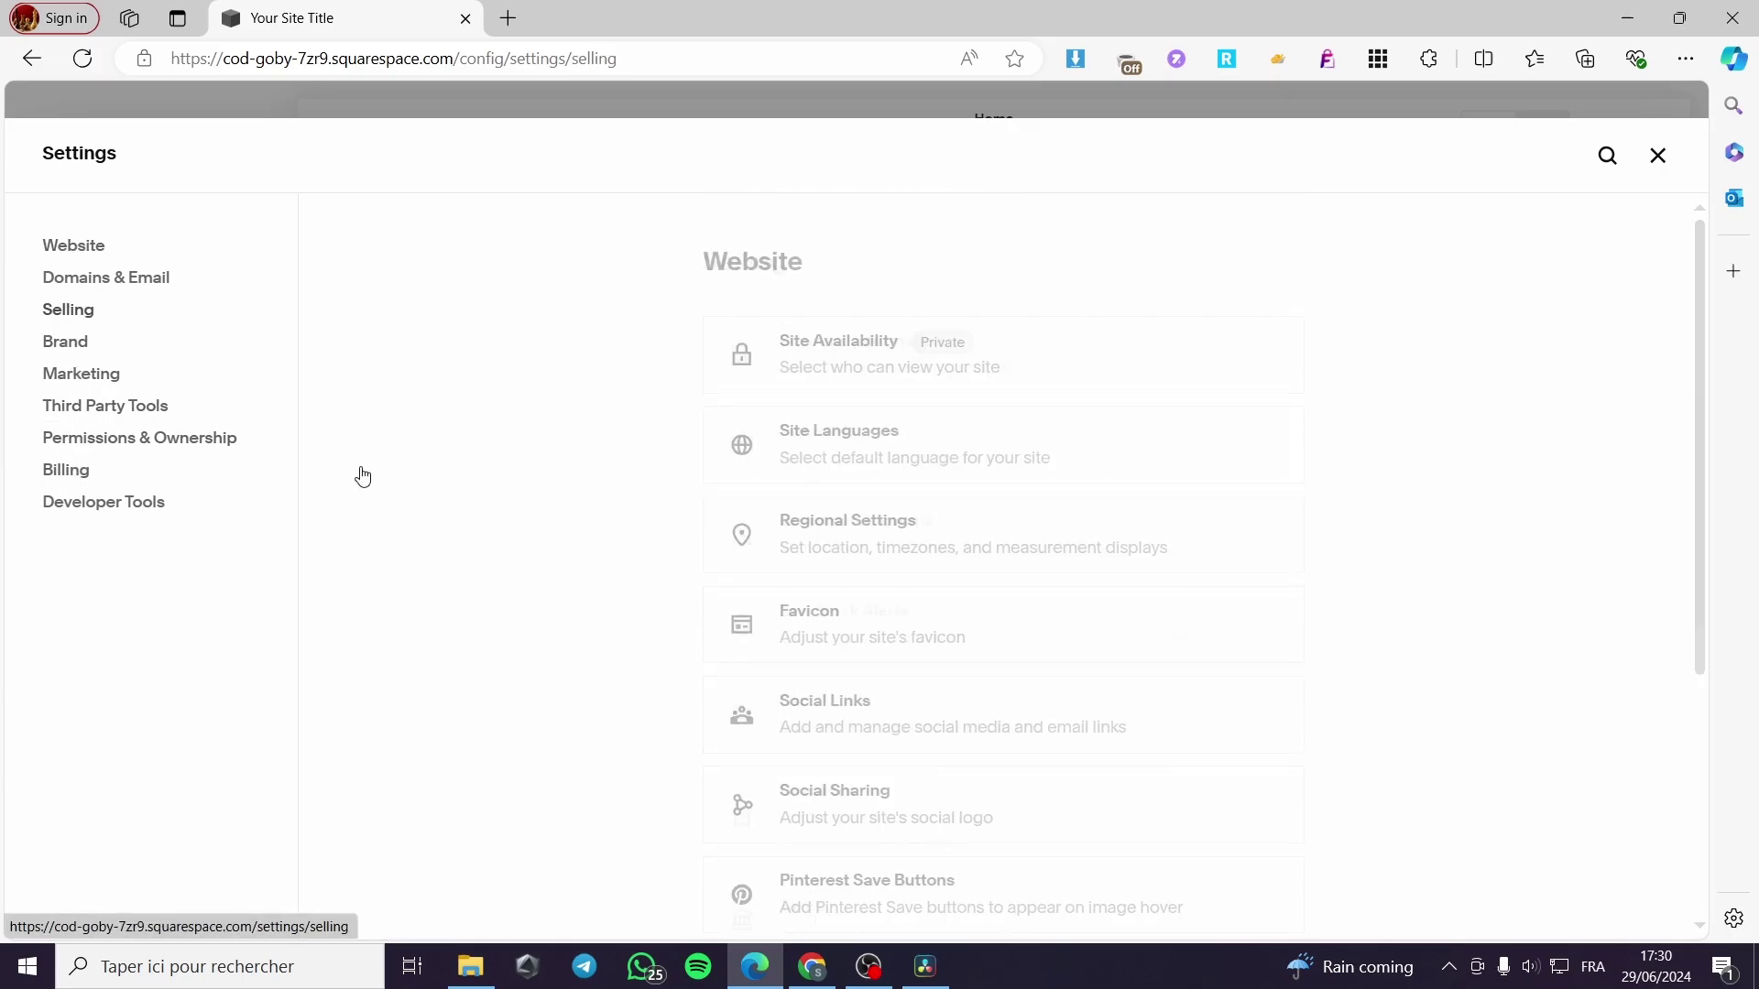
{"action": "scroll", "coordinate": [1053, 617], "scroll_direction": "down", "scroll_amount": 3}
{"action": "left_click", "coordinate": [935, 597]}
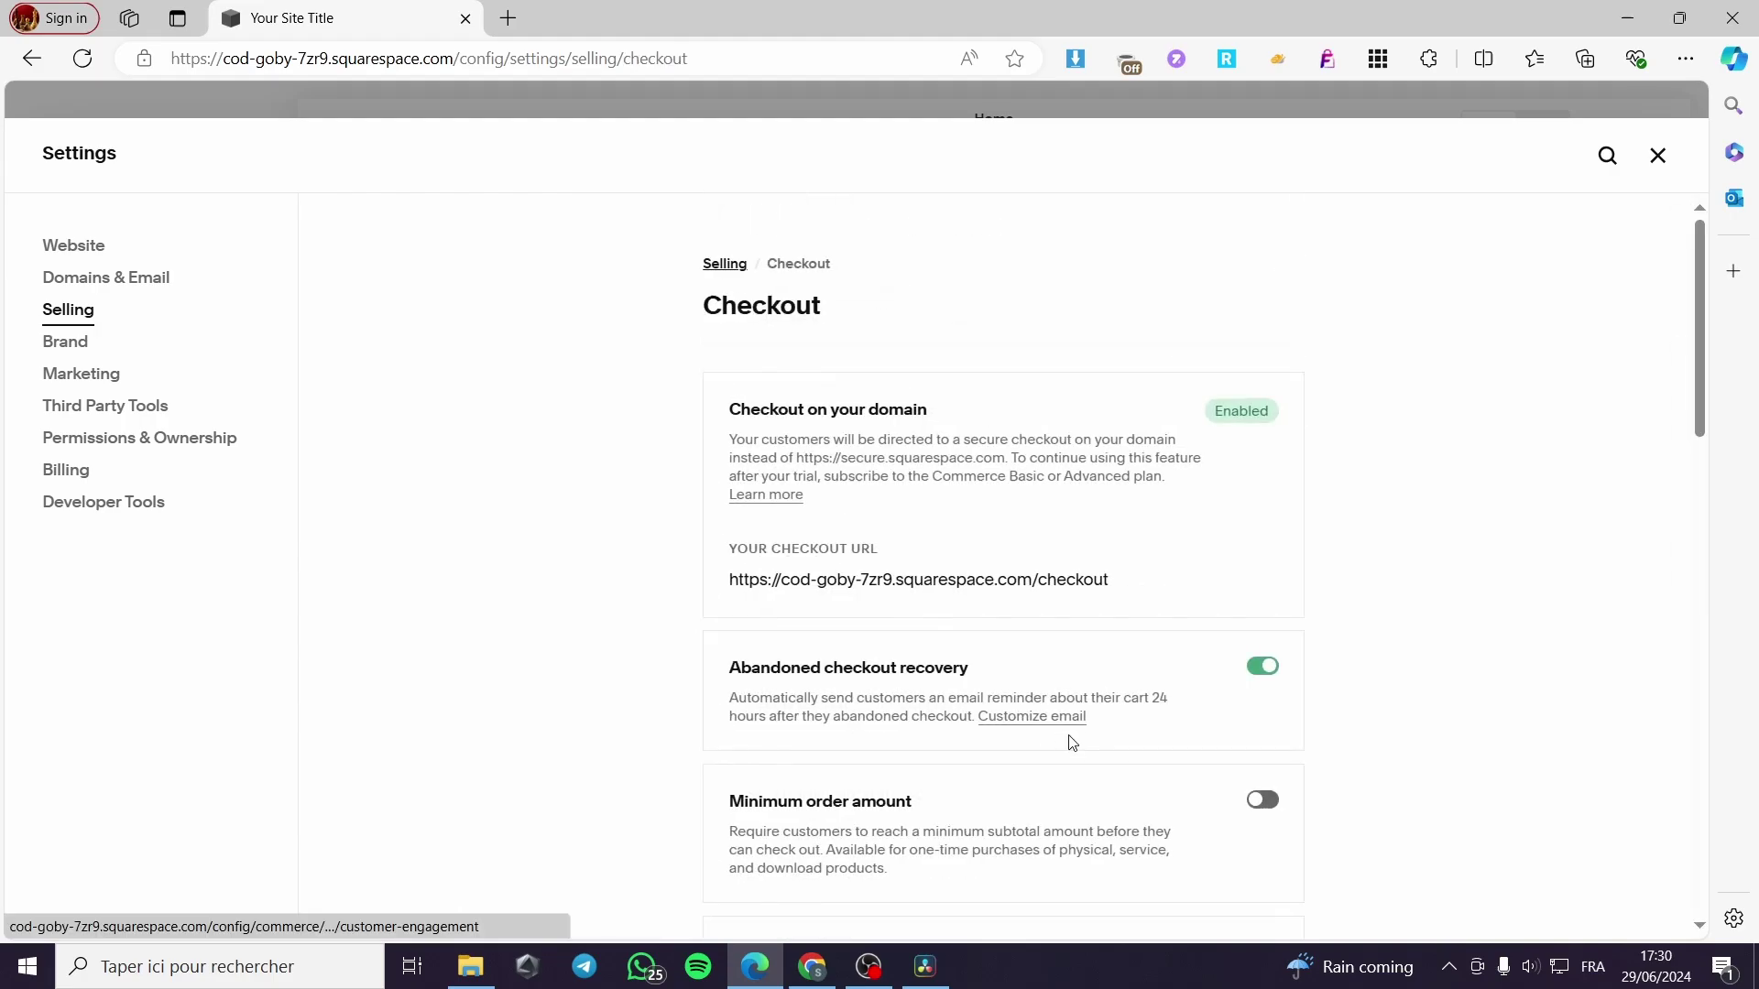
{"action": "scroll", "coordinate": [1072, 742], "scroll_direction": "down", "scroll_amount": 15}
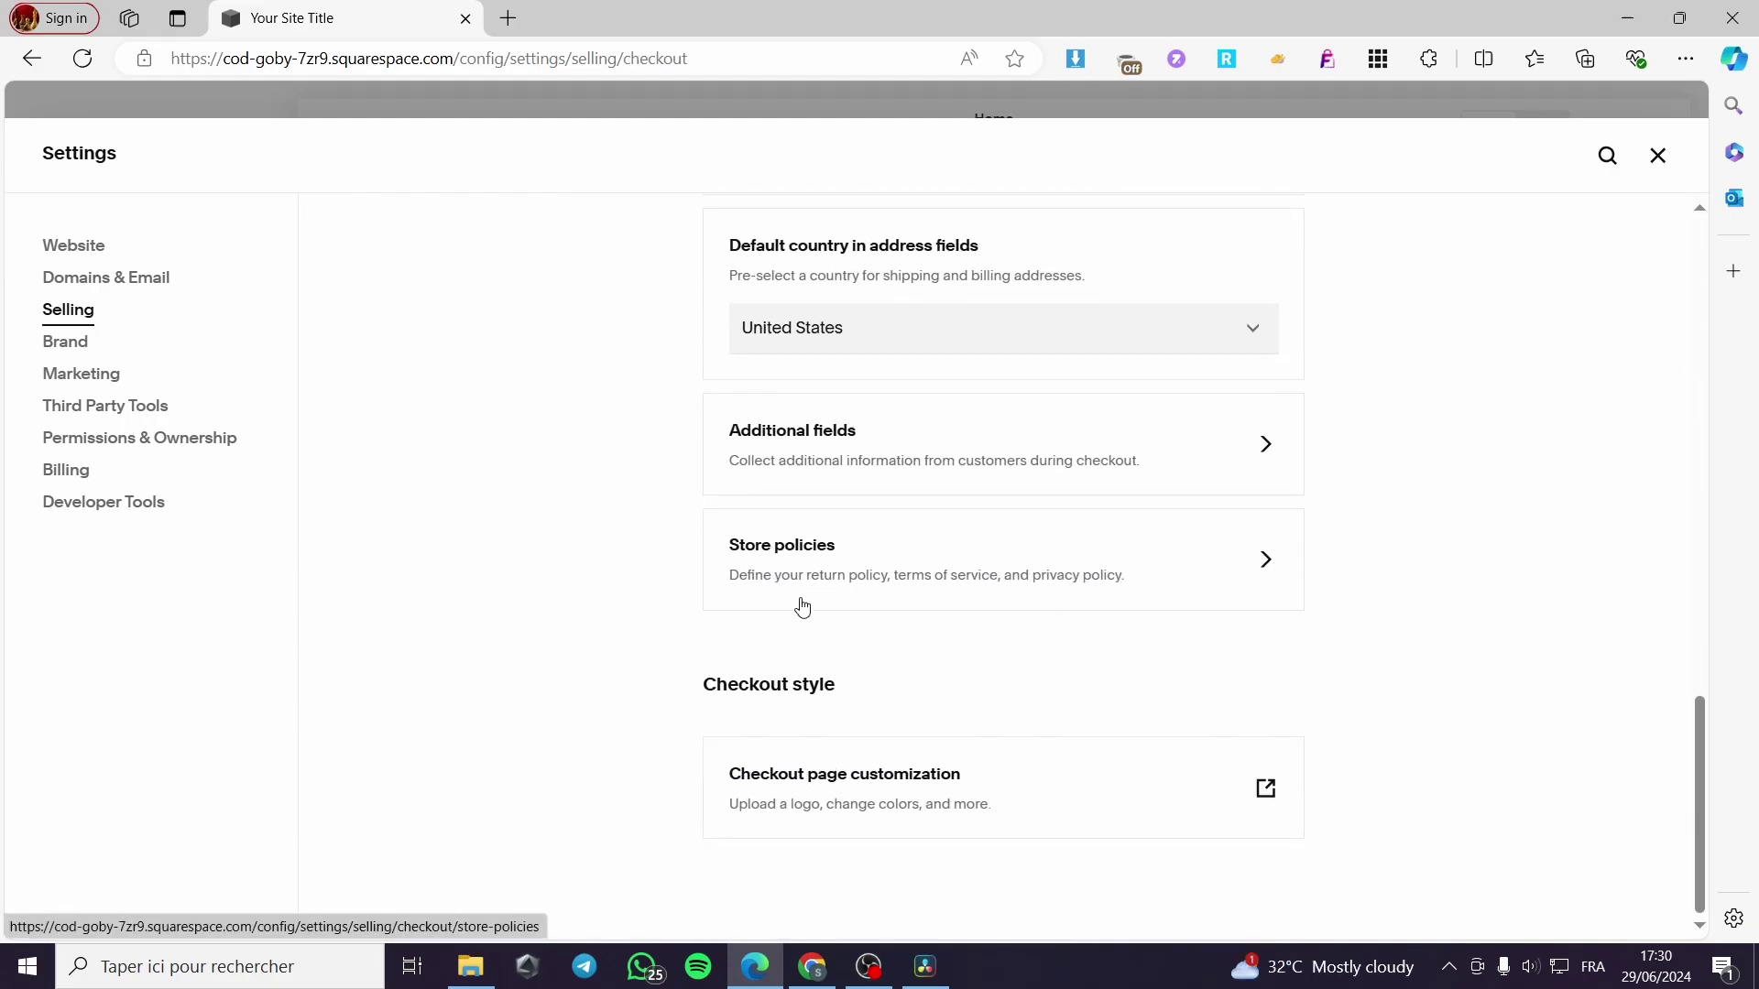
{"action": "scroll", "coordinate": [1308, 727], "scroll_direction": "up", "scroll_amount": 10}
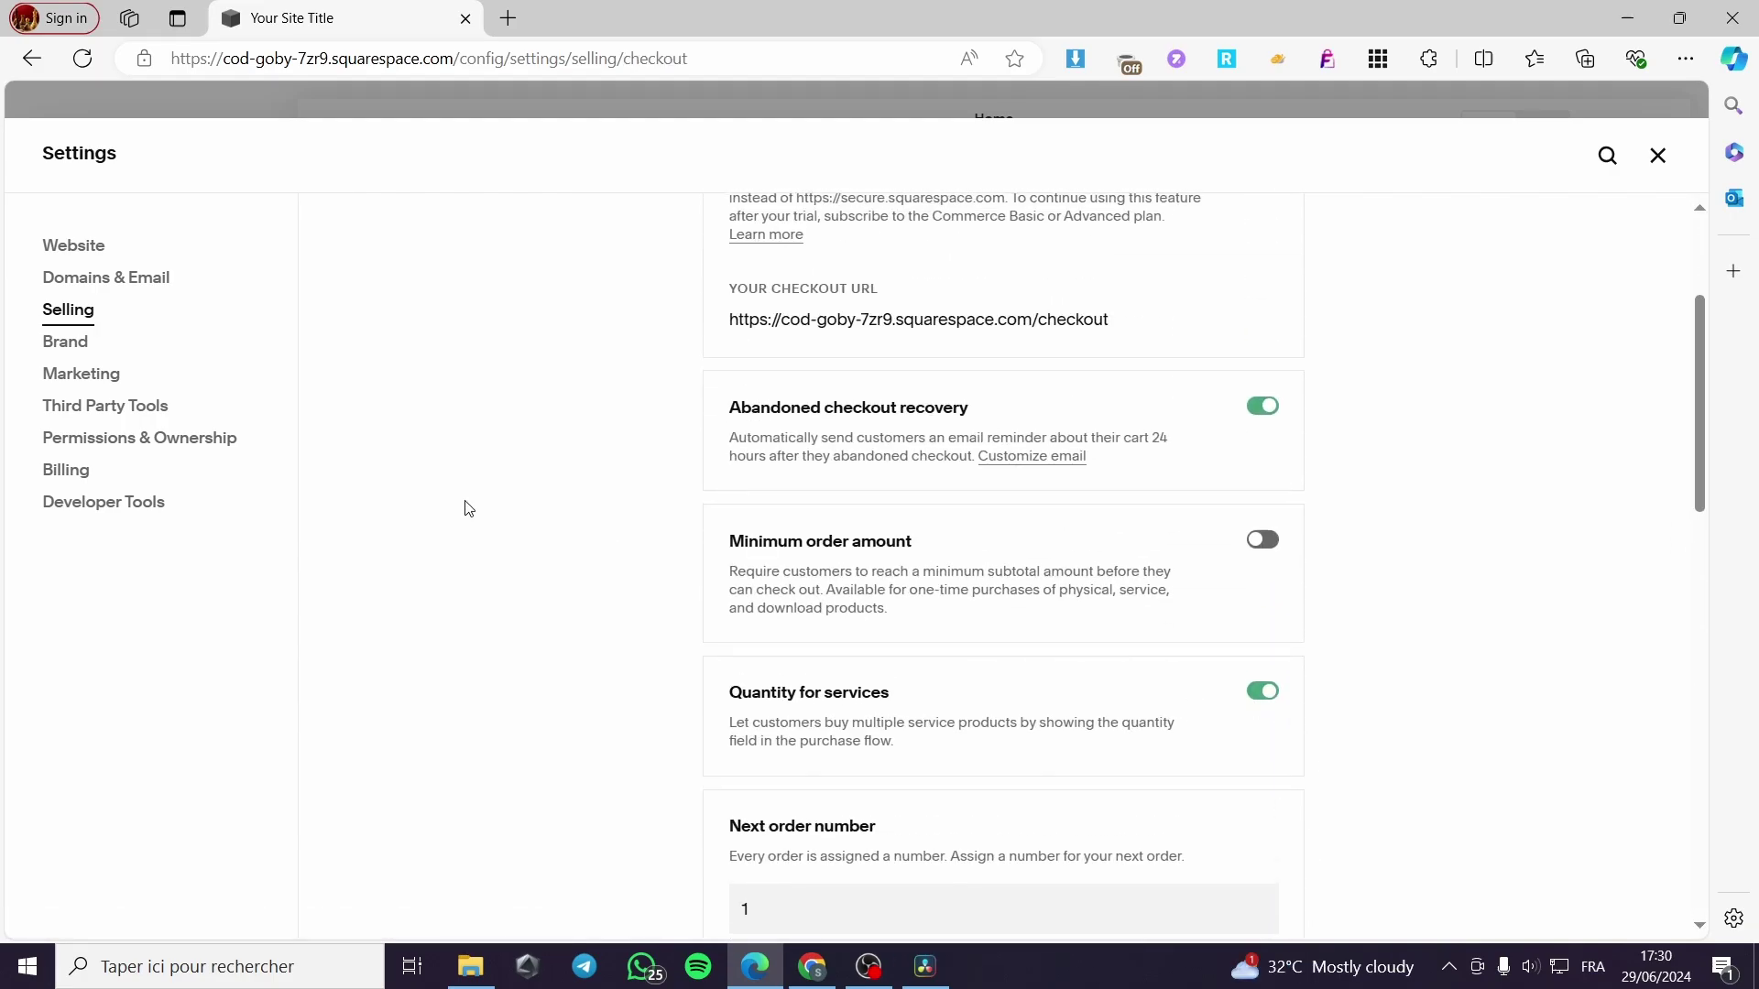
{"action": "scroll", "coordinate": [1054, 540], "scroll_direction": "up", "scroll_amount": 3}
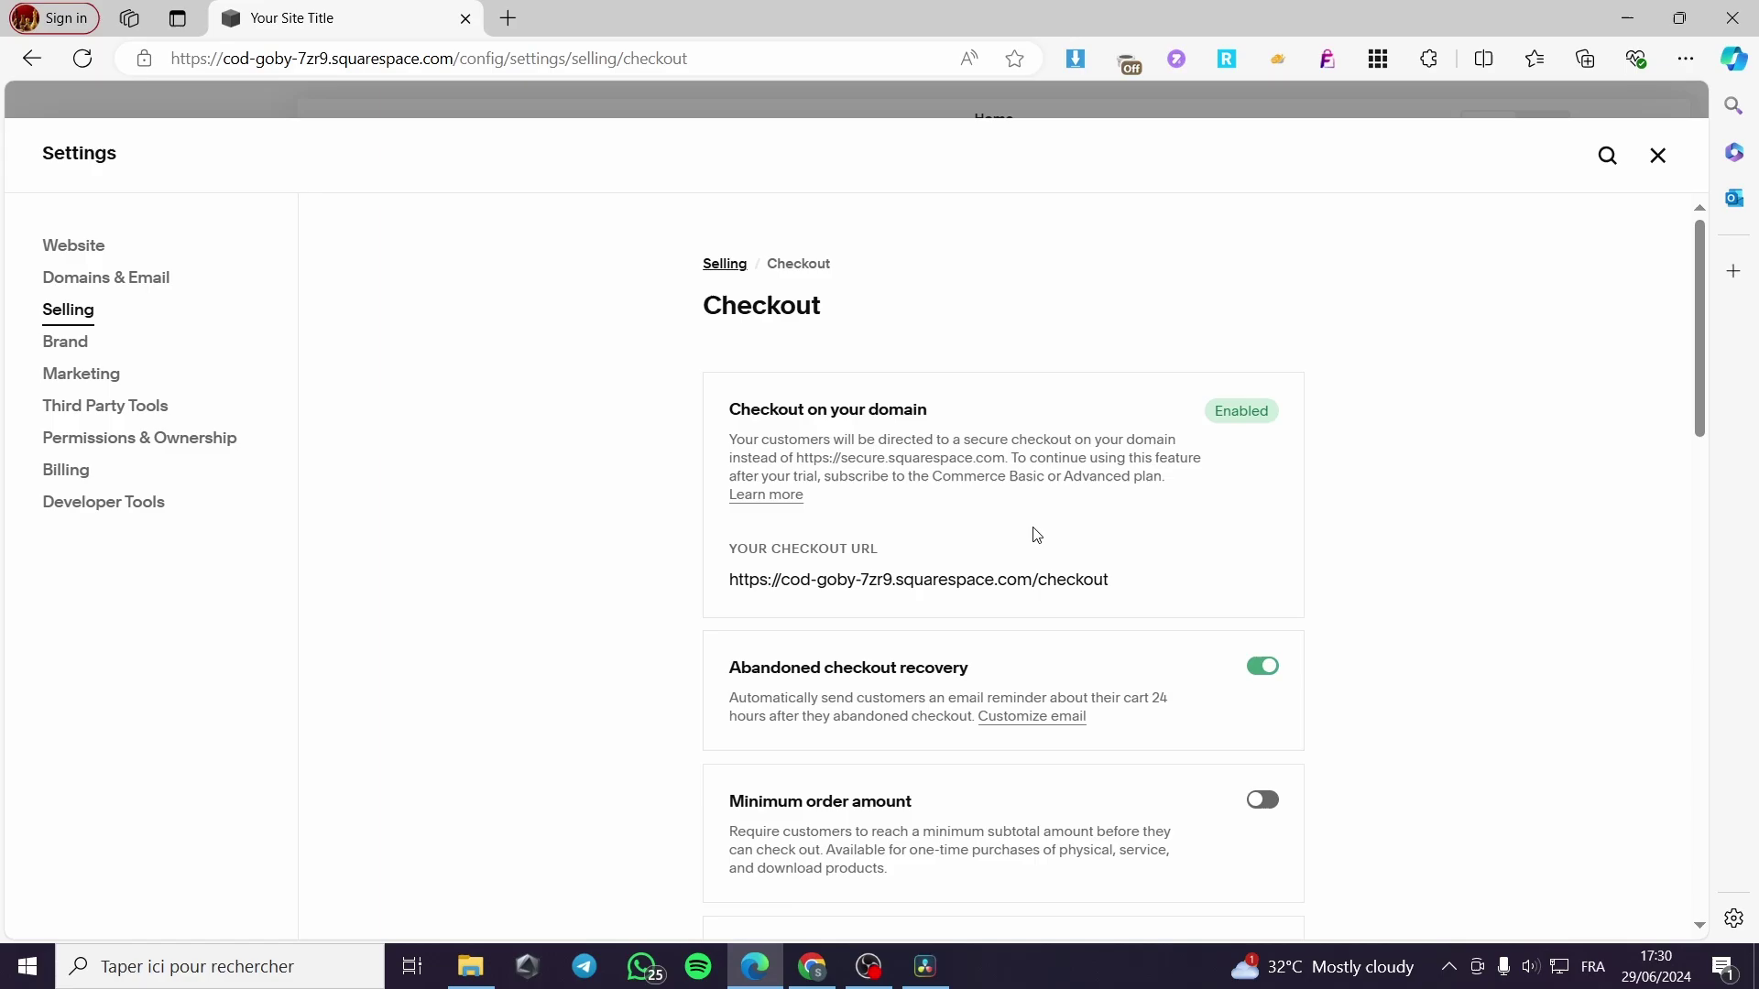
Go to the Billing payment information page and begin adding a payment method
{"action": "left_click", "coordinate": [76, 478]}
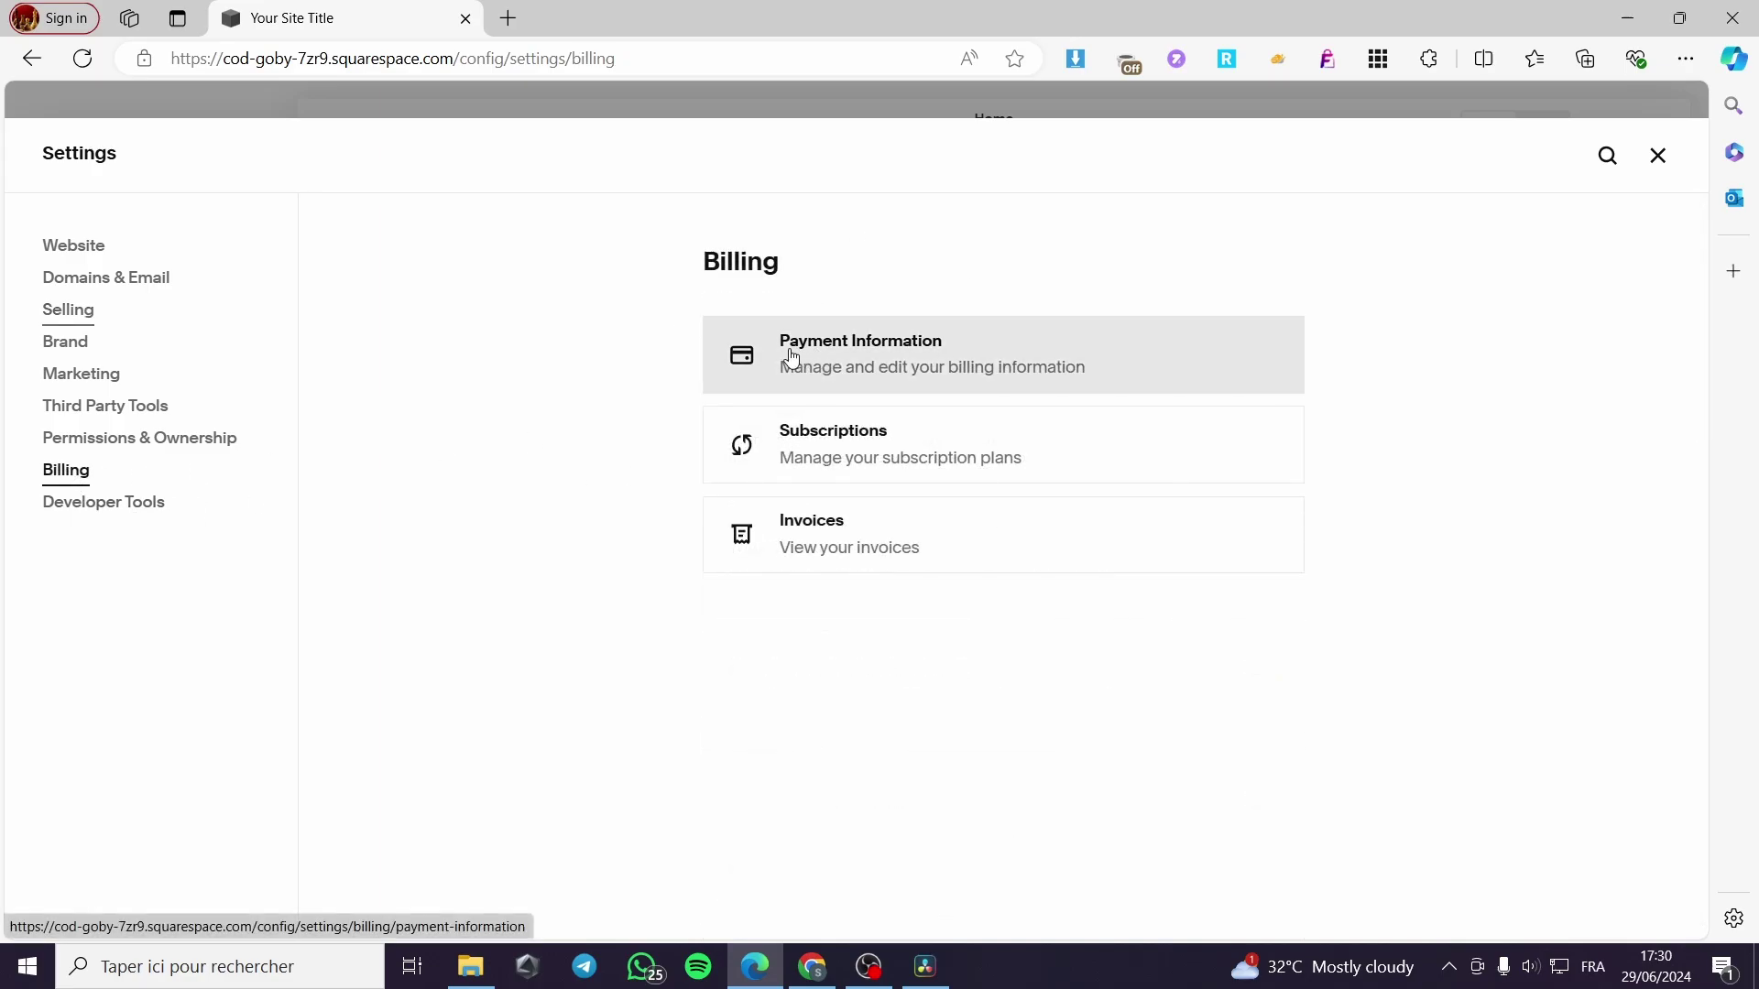
{"action": "left_click", "coordinate": [1145, 365]}
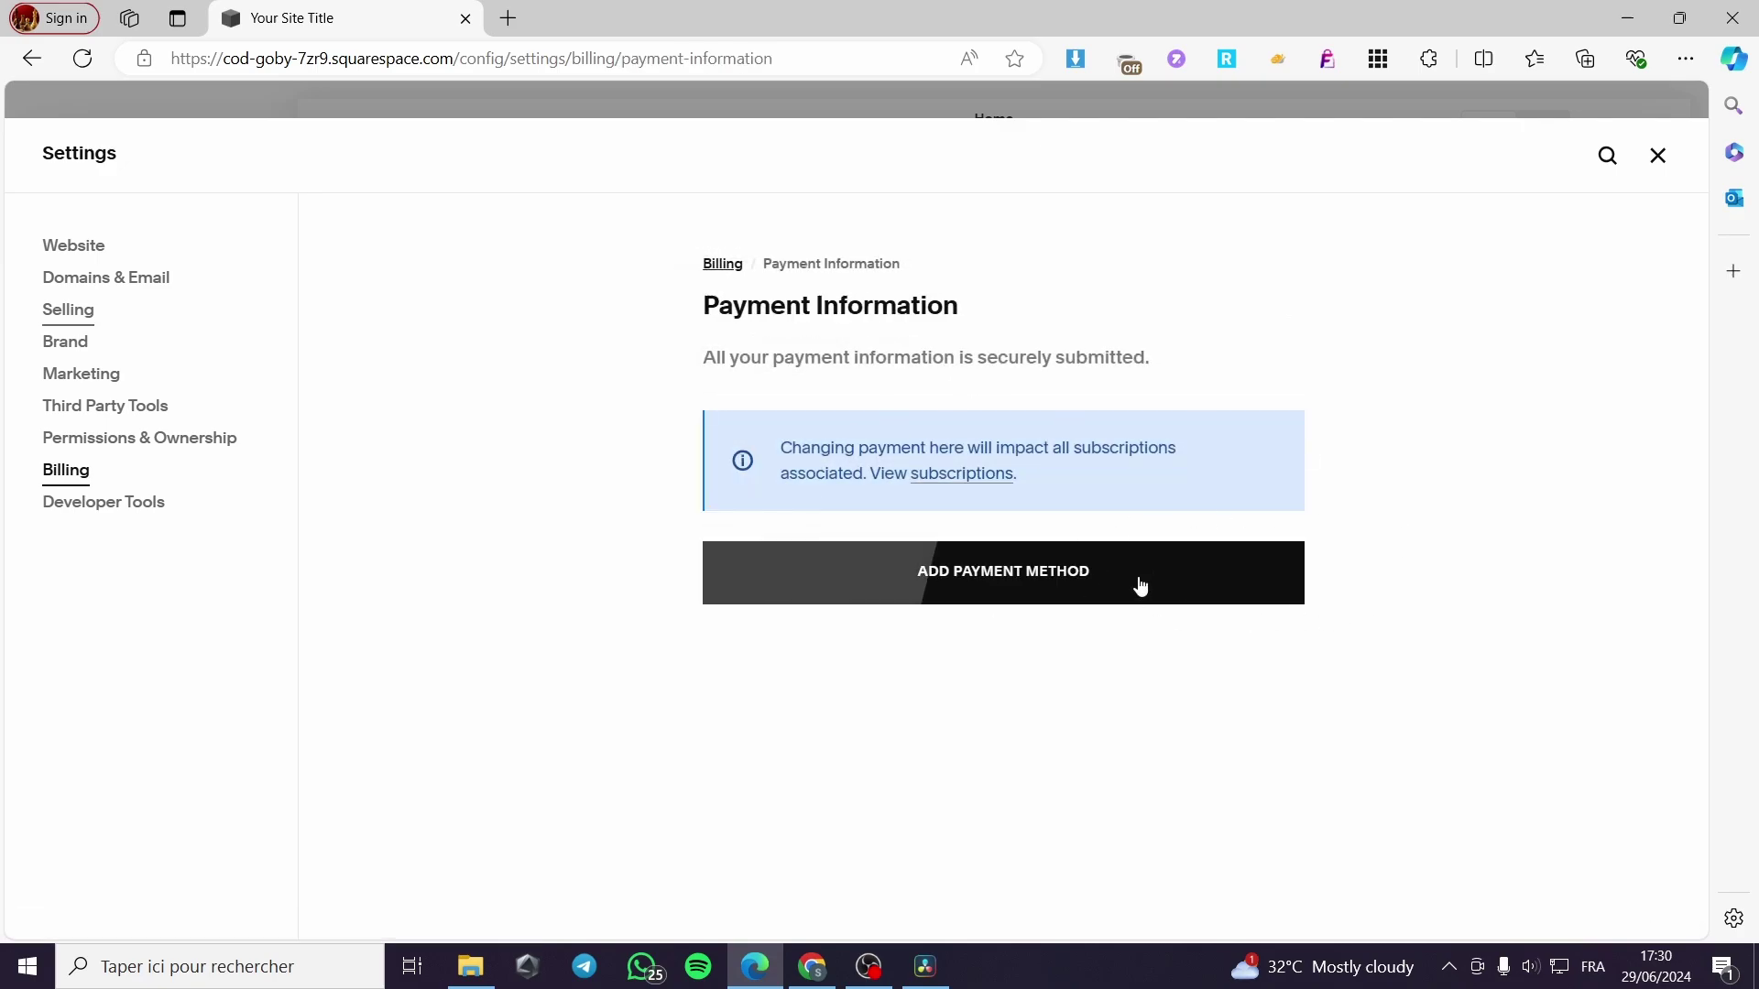
{"action": "left_click", "coordinate": [1058, 586]}
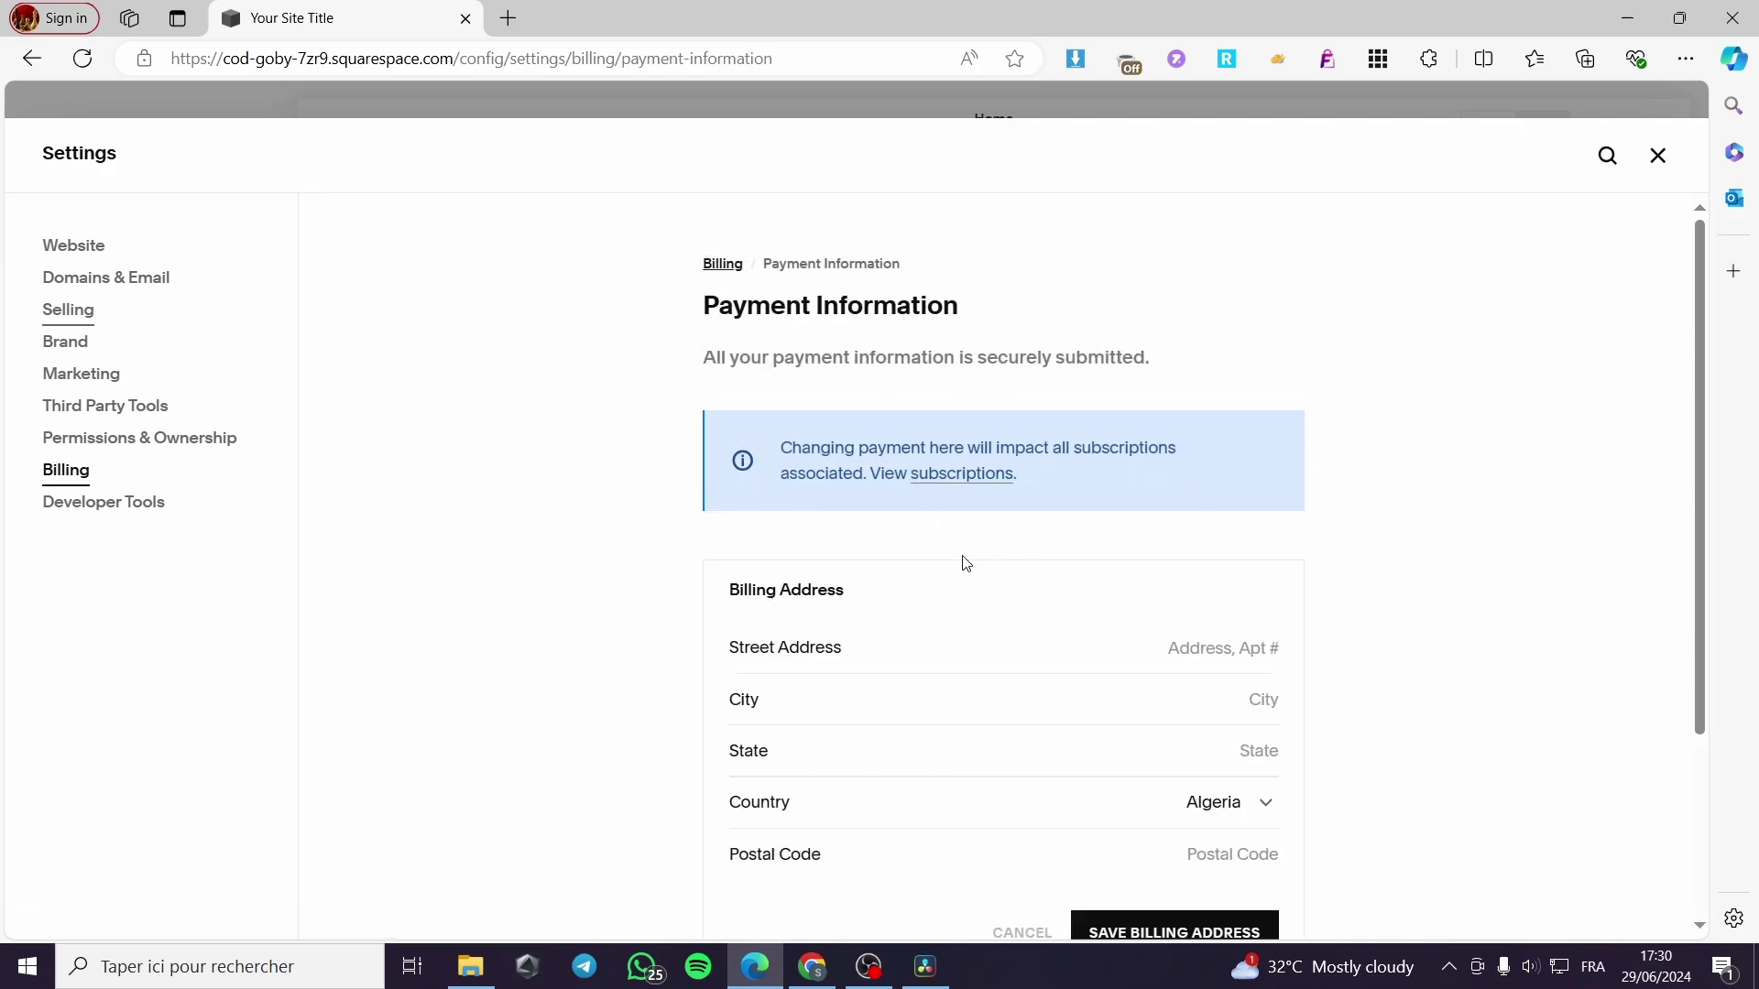
{"action": "scroll", "coordinate": [967, 563], "scroll_direction": "down", "scroll_amount": 3}
{"action": "left_click", "coordinate": [1208, 685]}
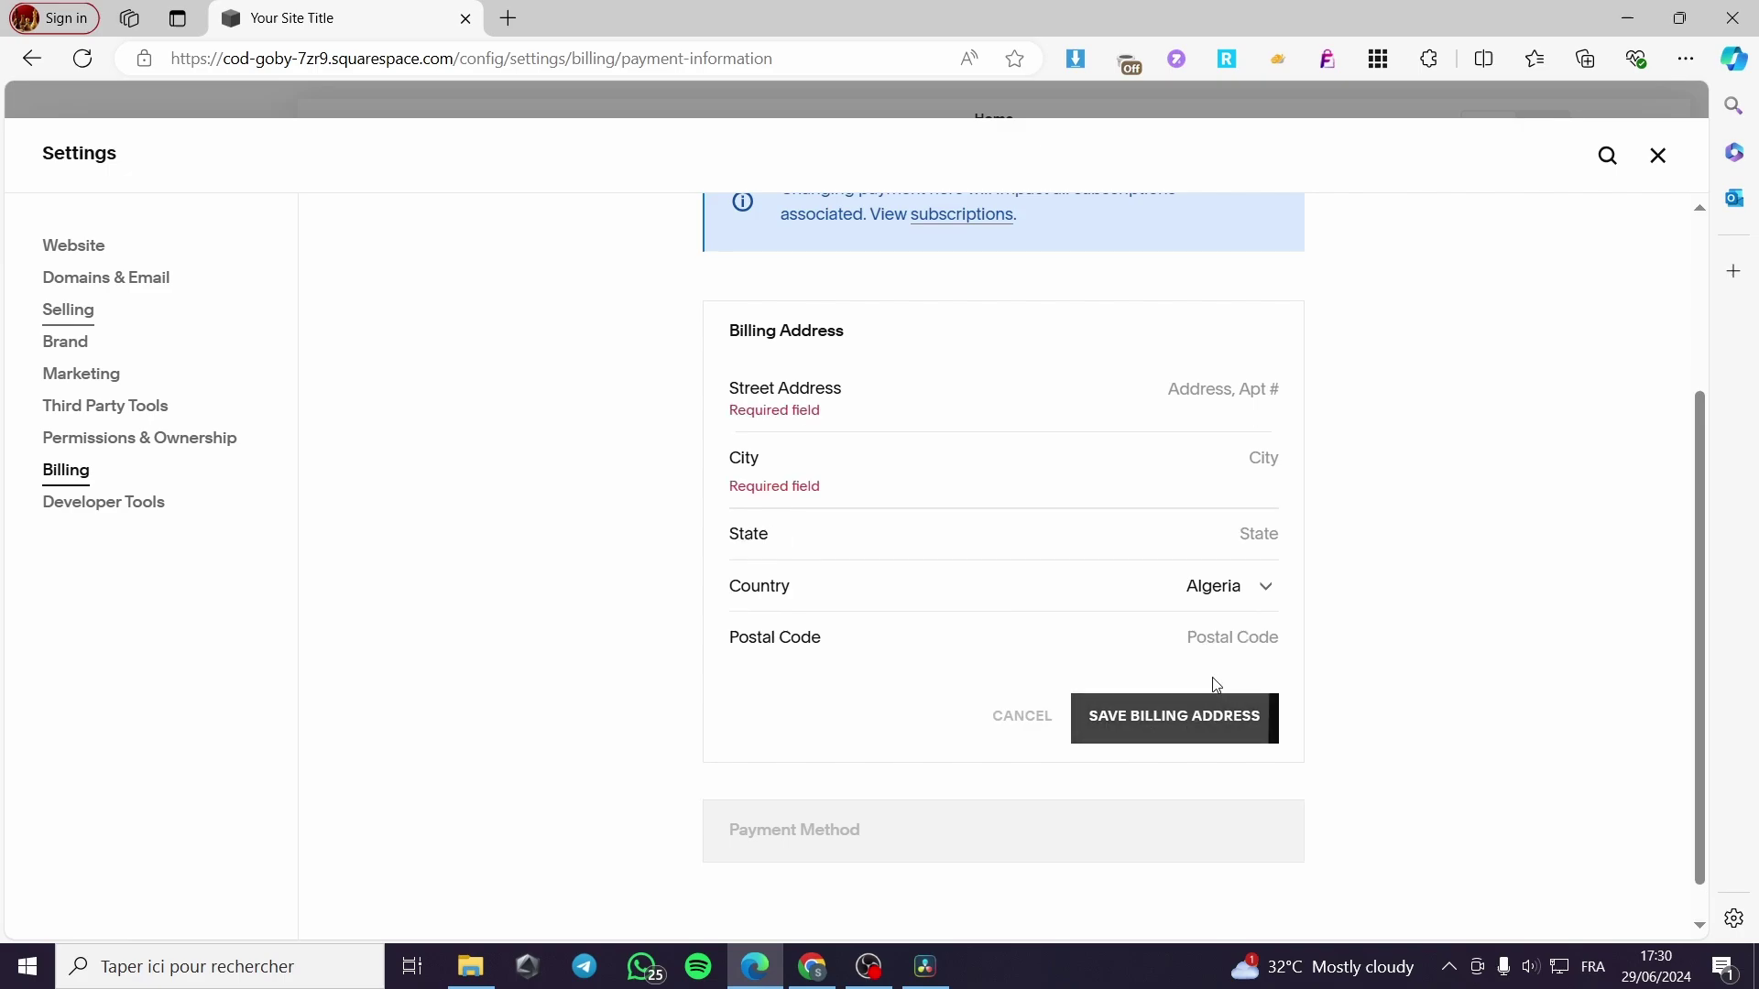
Fill in the billing street address from the address suggestion and save it
{"action": "left_click", "coordinate": [847, 393]}
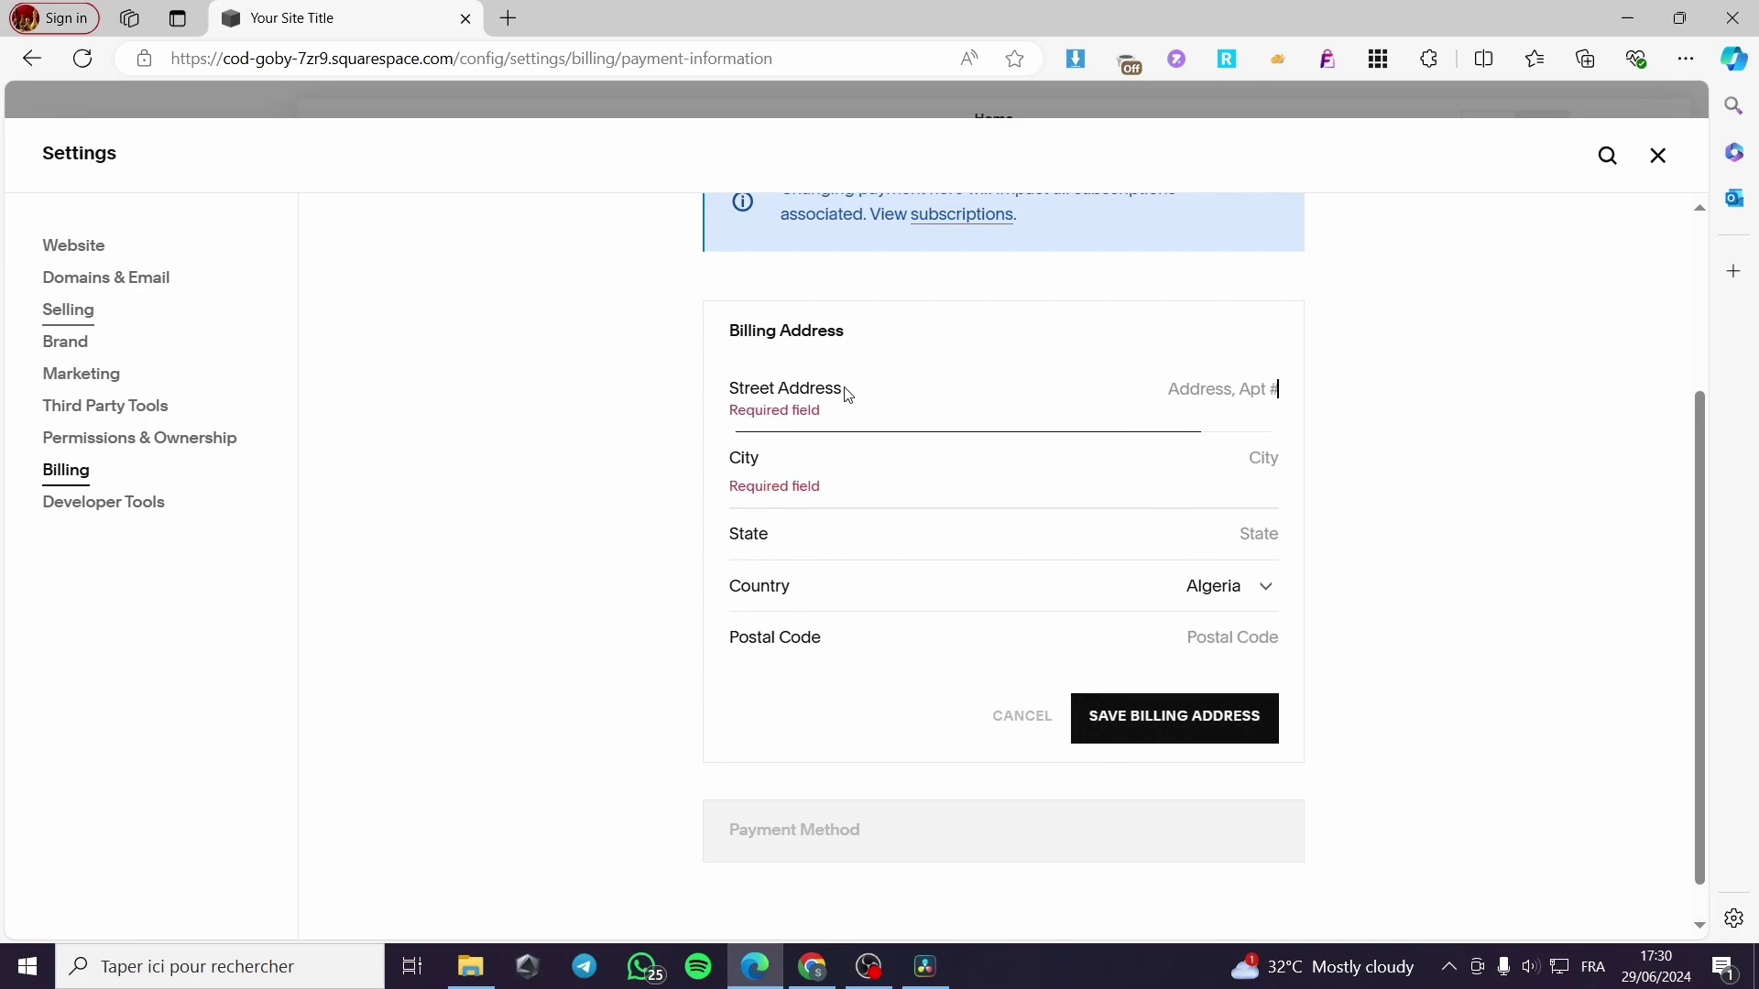
{"action": "type", "text": "1"}
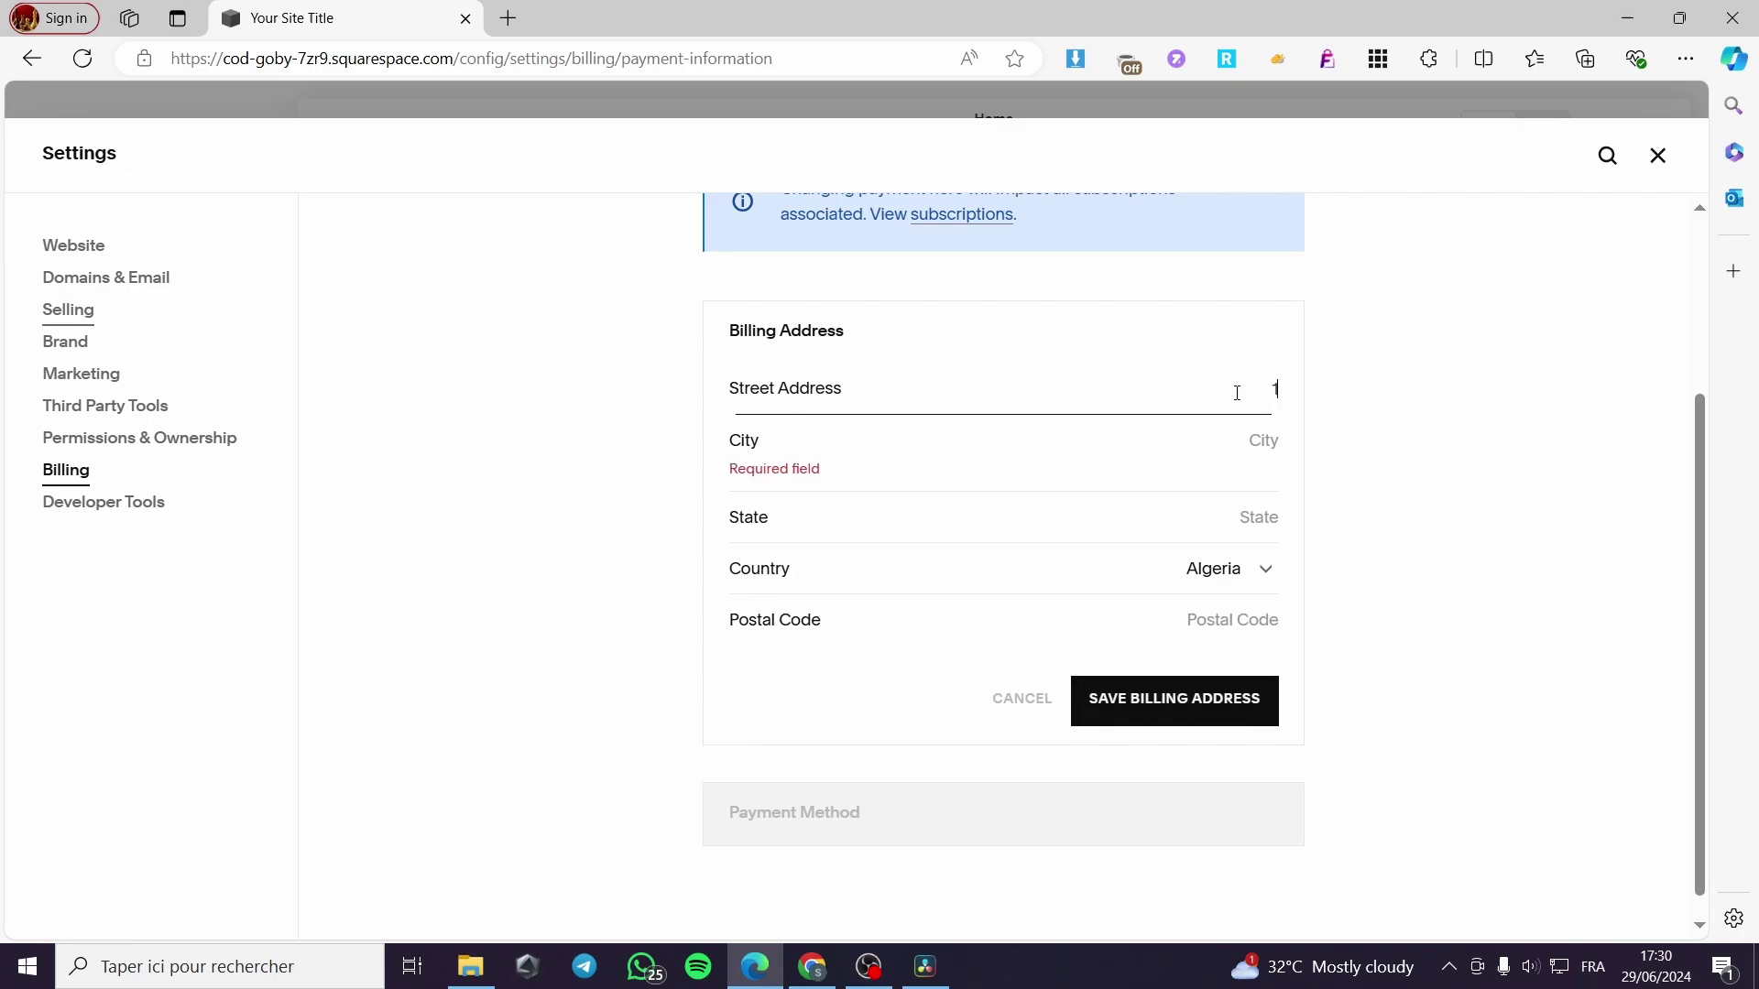
{"action": "type", "text": "6 str"}
{"action": "left_click", "coordinate": [1226, 454]}
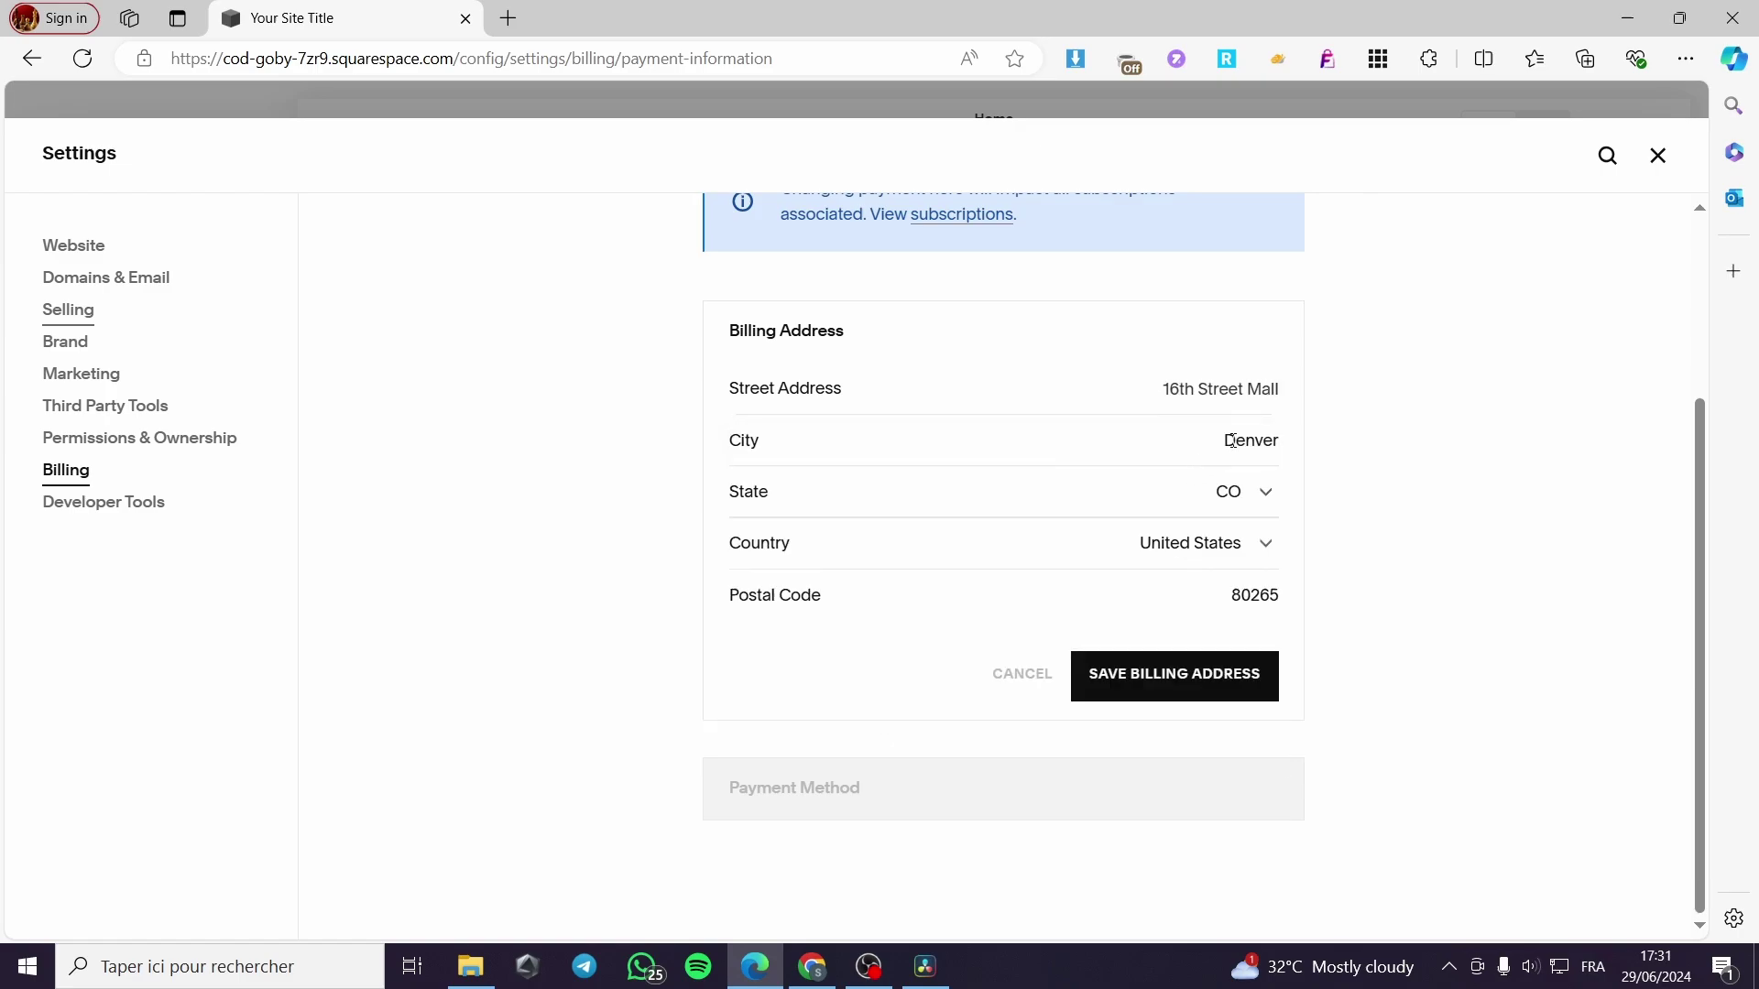
{"action": "left_click", "coordinate": [1221, 675]}
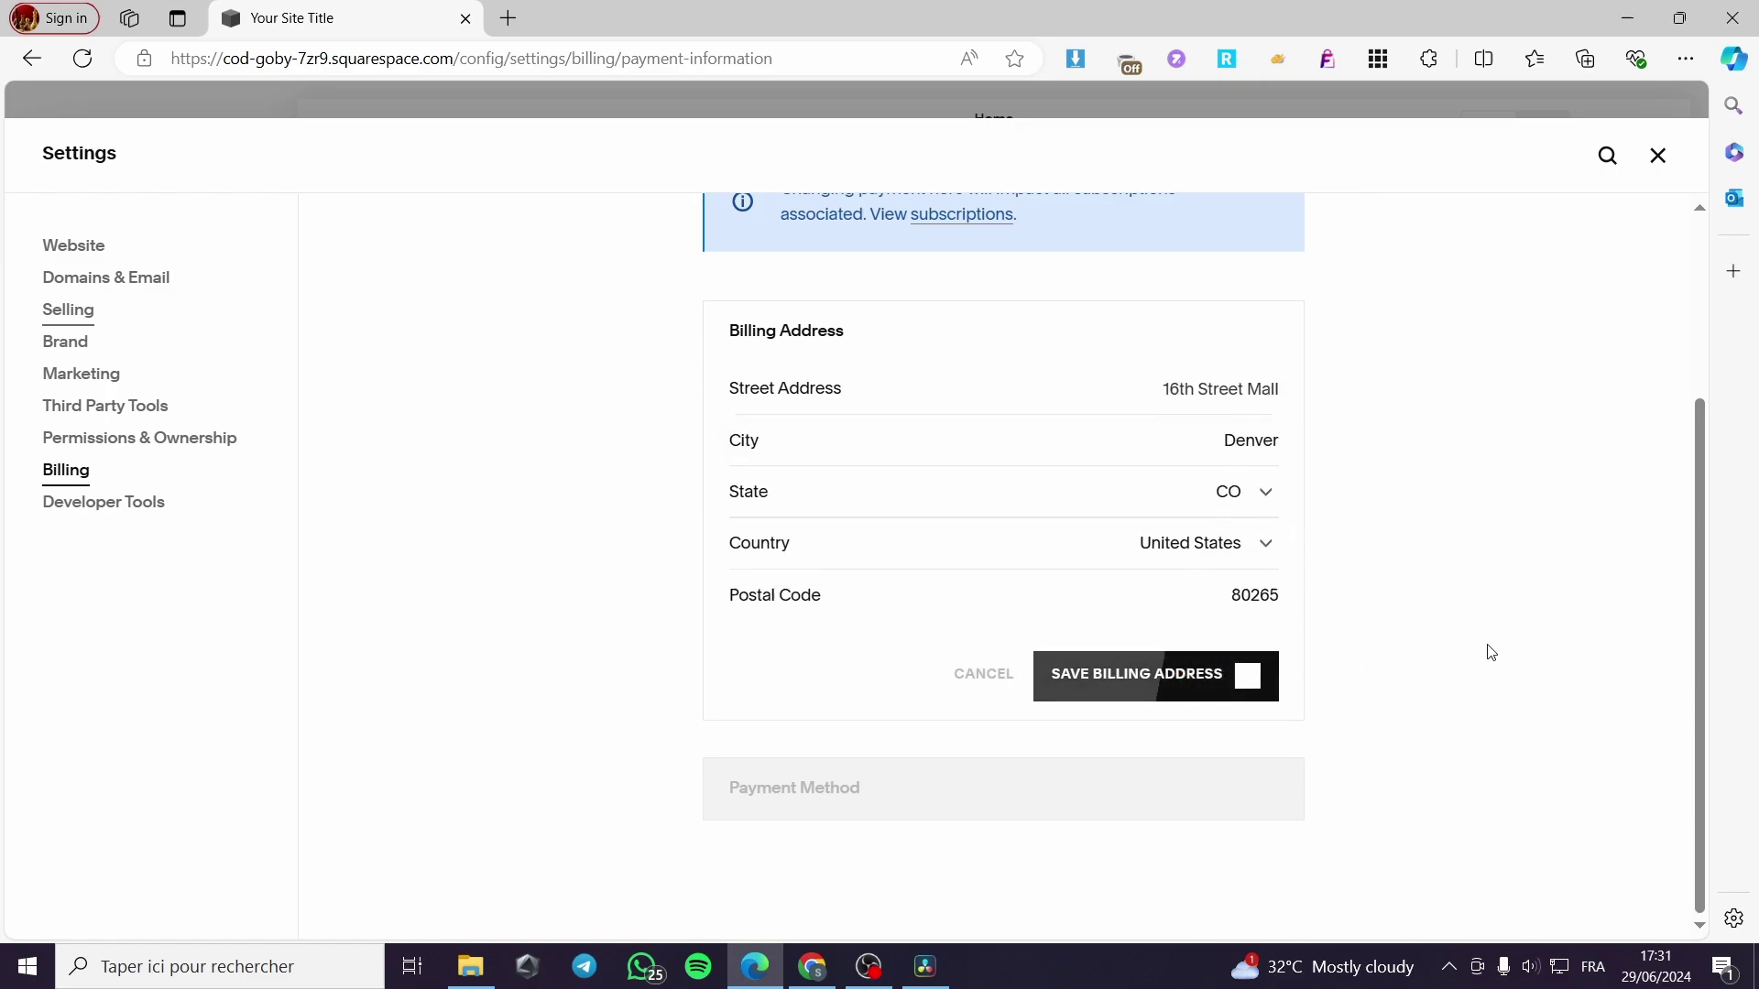
{"action": "scroll", "coordinate": [1270, 649], "scroll_direction": "down", "scroll_amount": 4}
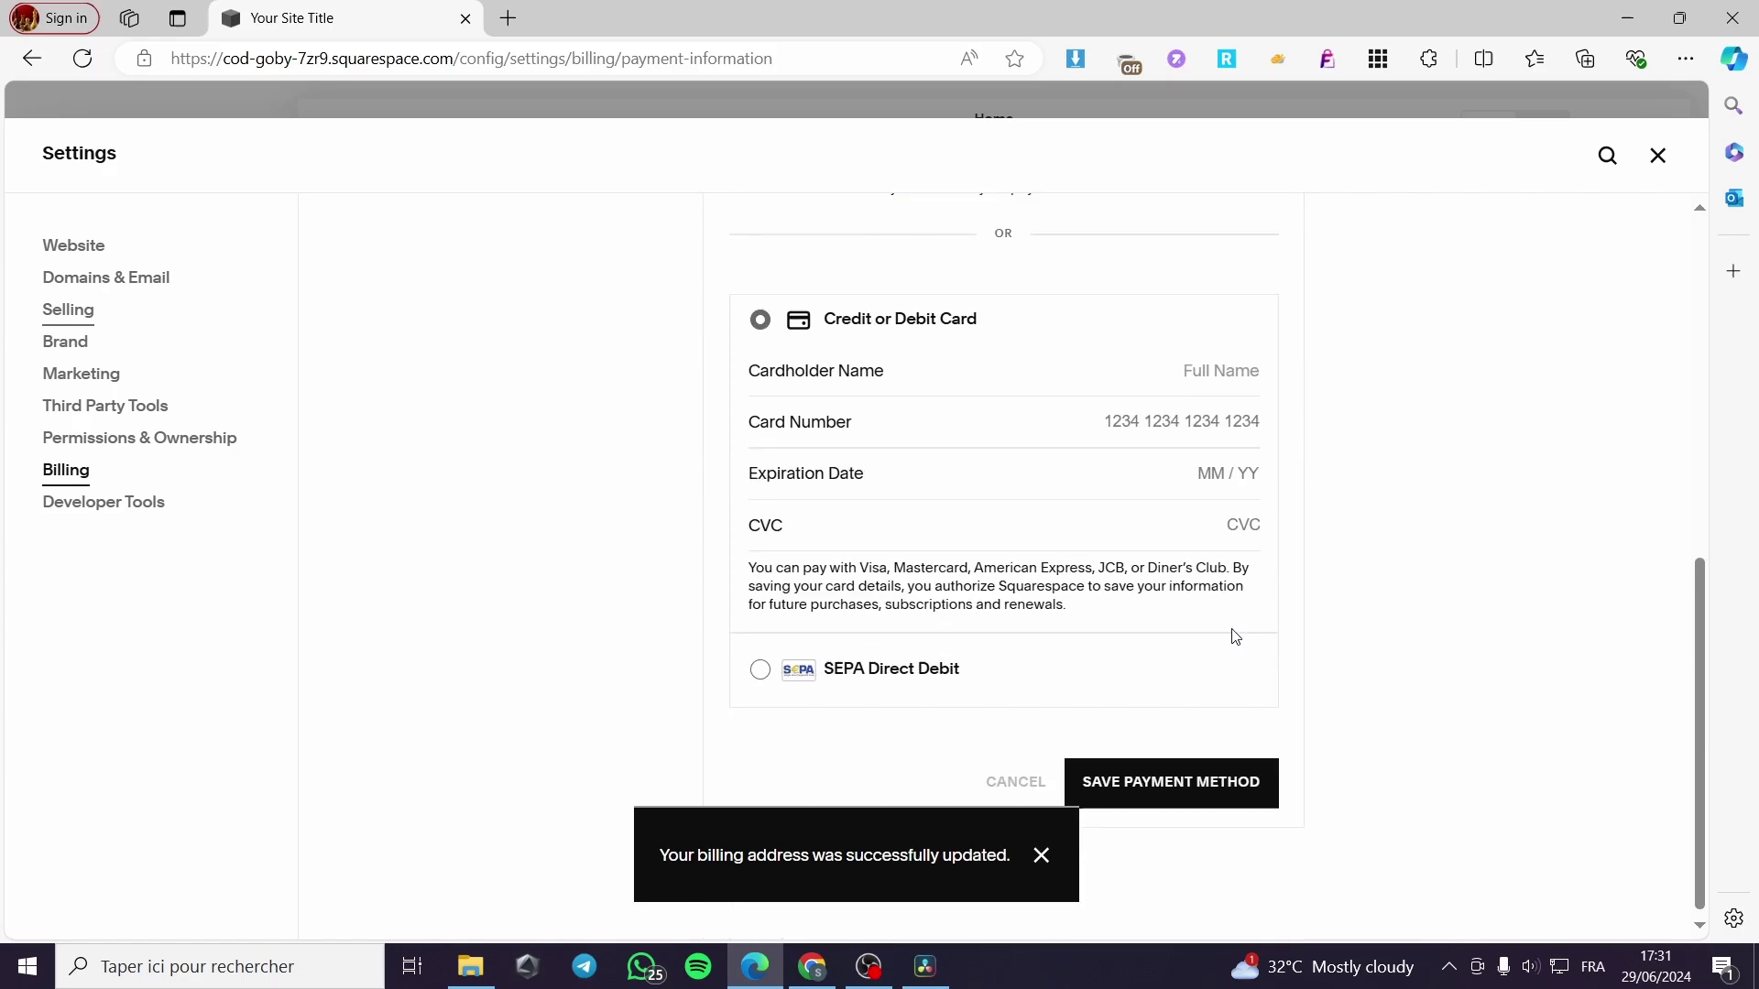
{"action": "scroll", "coordinate": [1228, 646], "scroll_direction": "up", "scroll_amount": 6}
{"action": "scroll", "coordinate": [1246, 668], "scroll_direction": "down", "scroll_amount": 6}
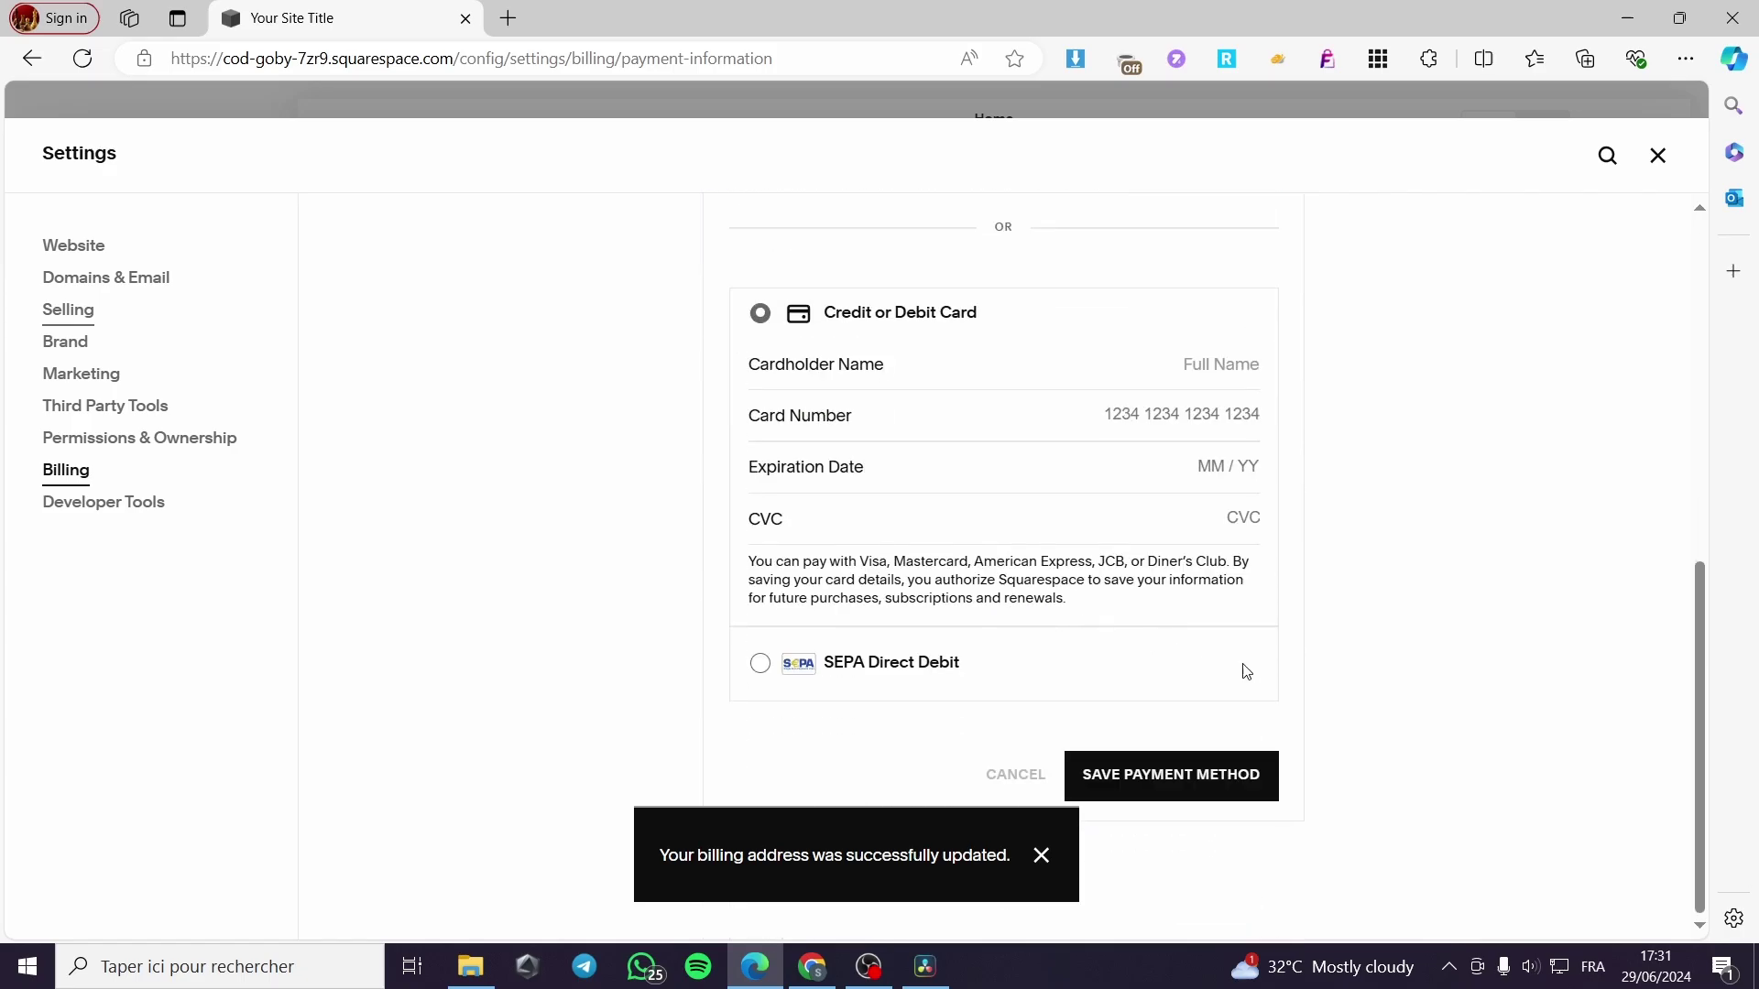
{"action": "left_click", "coordinate": [1272, 795]}
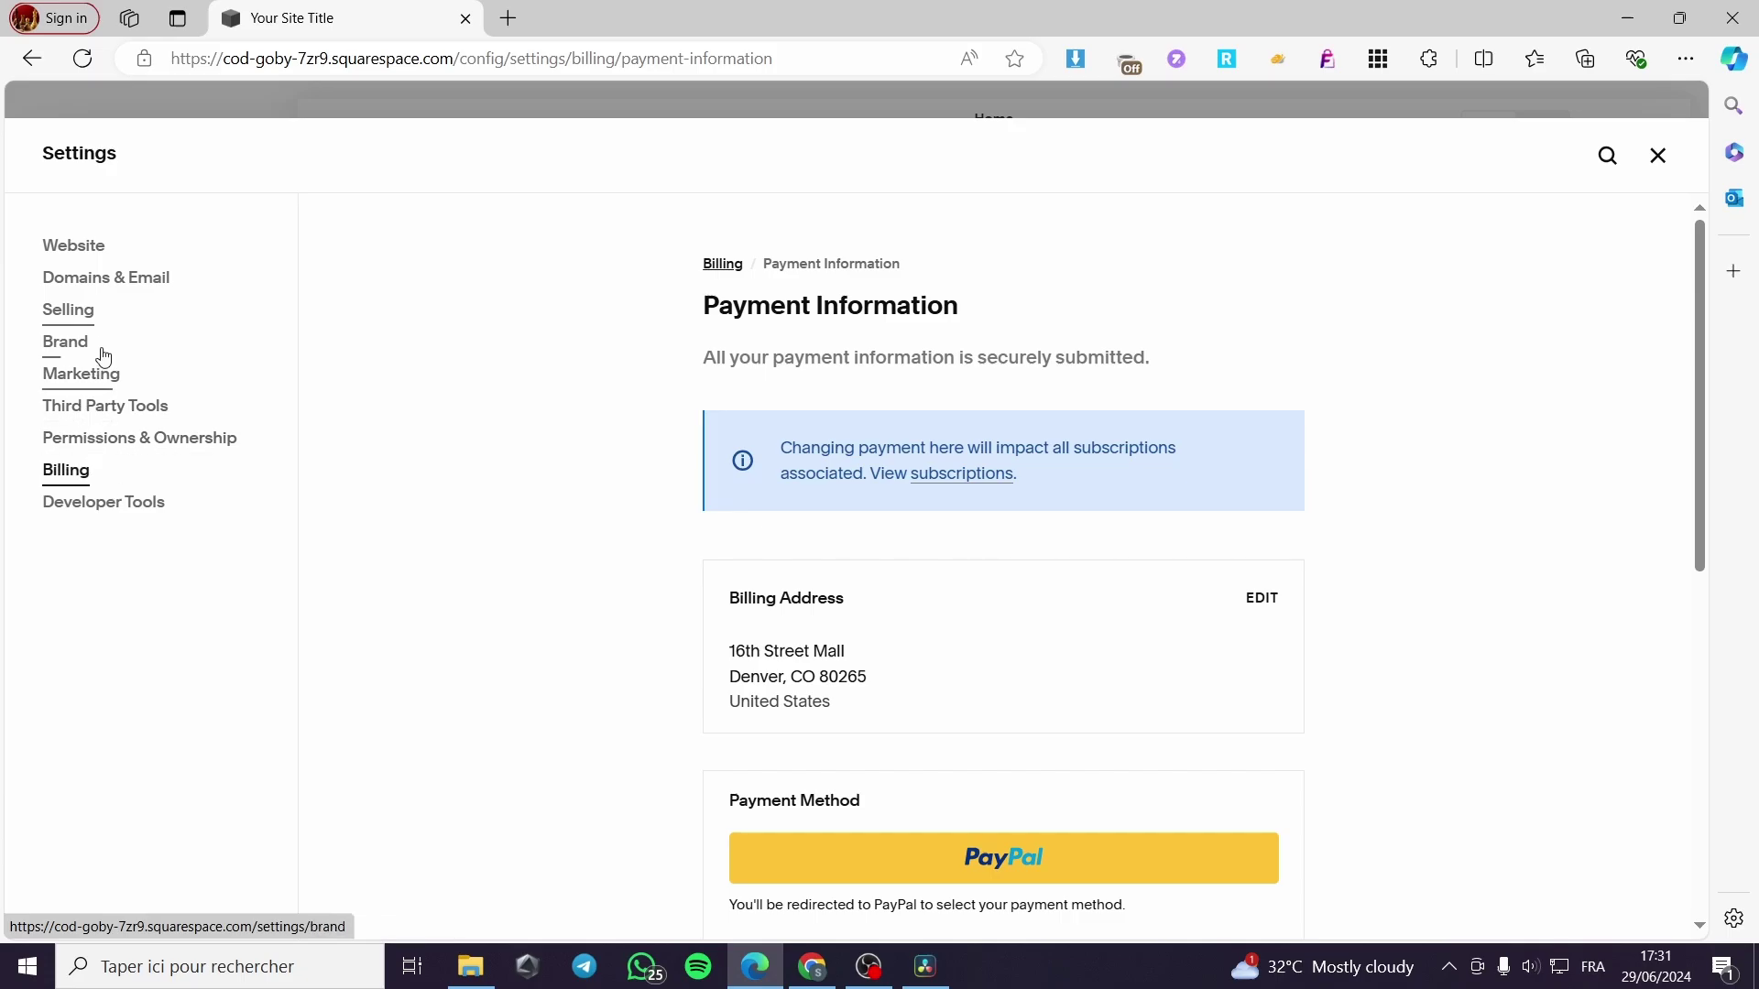
Open Selling > Payments and review the Stripe, PayPal and connected Square processors
{"action": "left_click", "coordinate": [79, 327]}
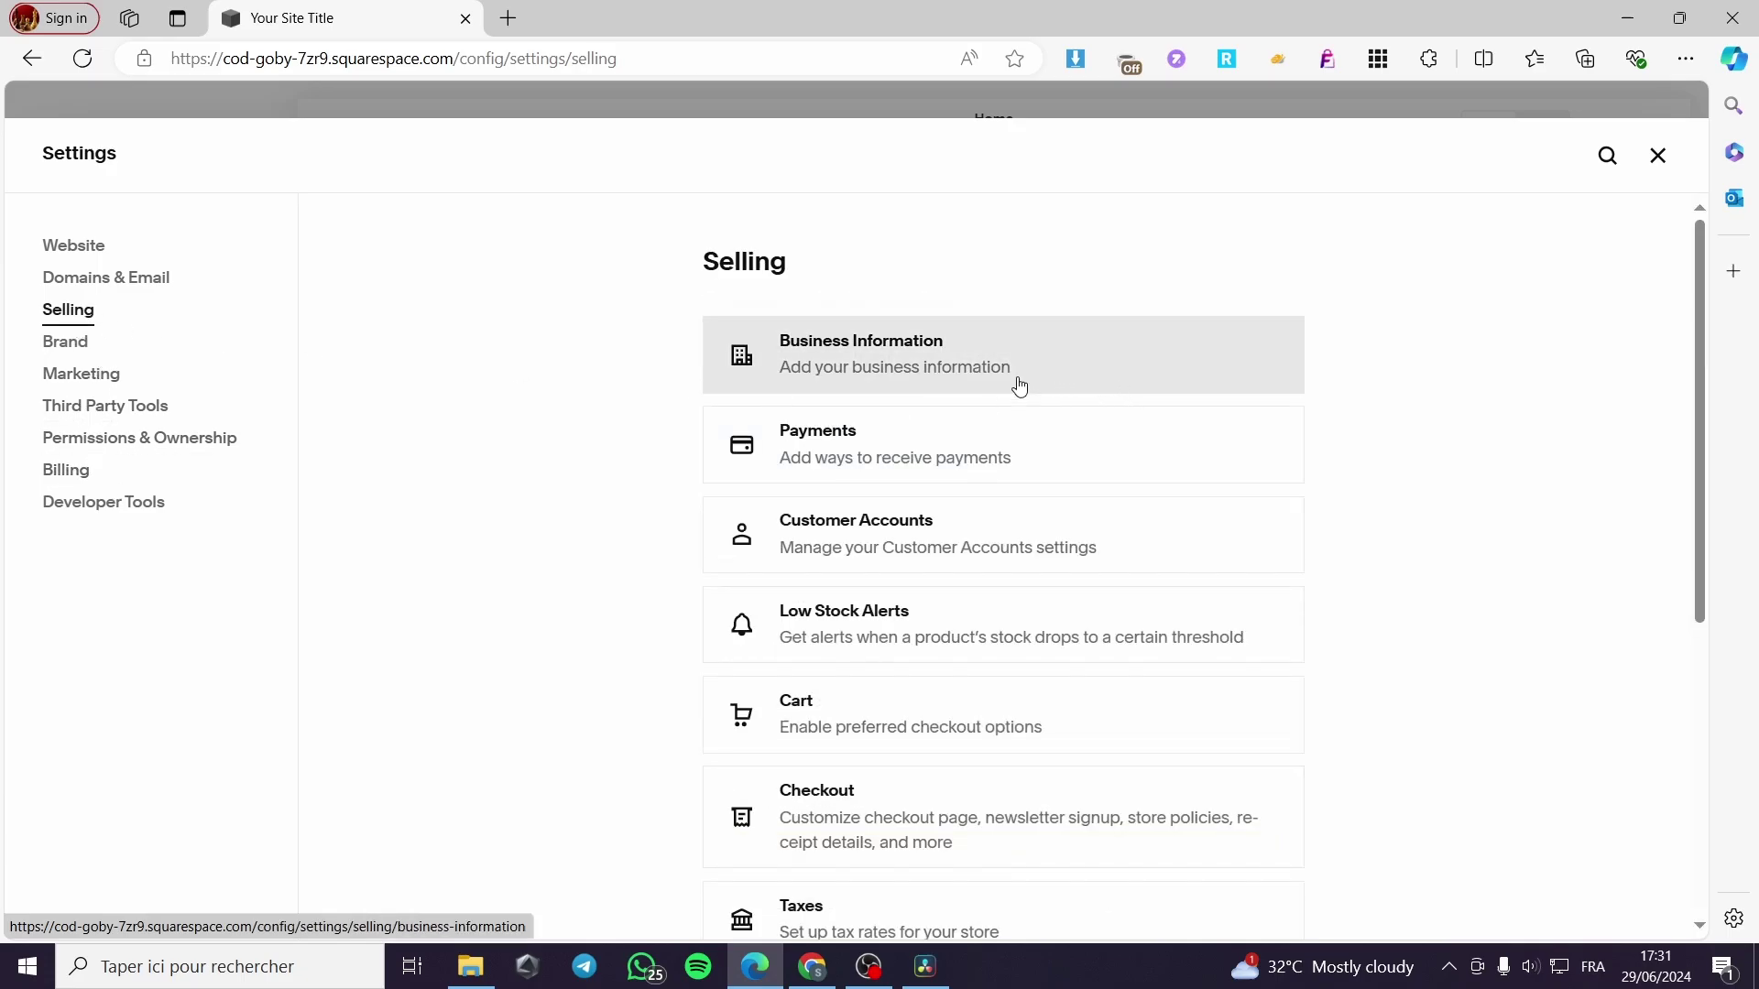
{"action": "left_click", "coordinate": [831, 458]}
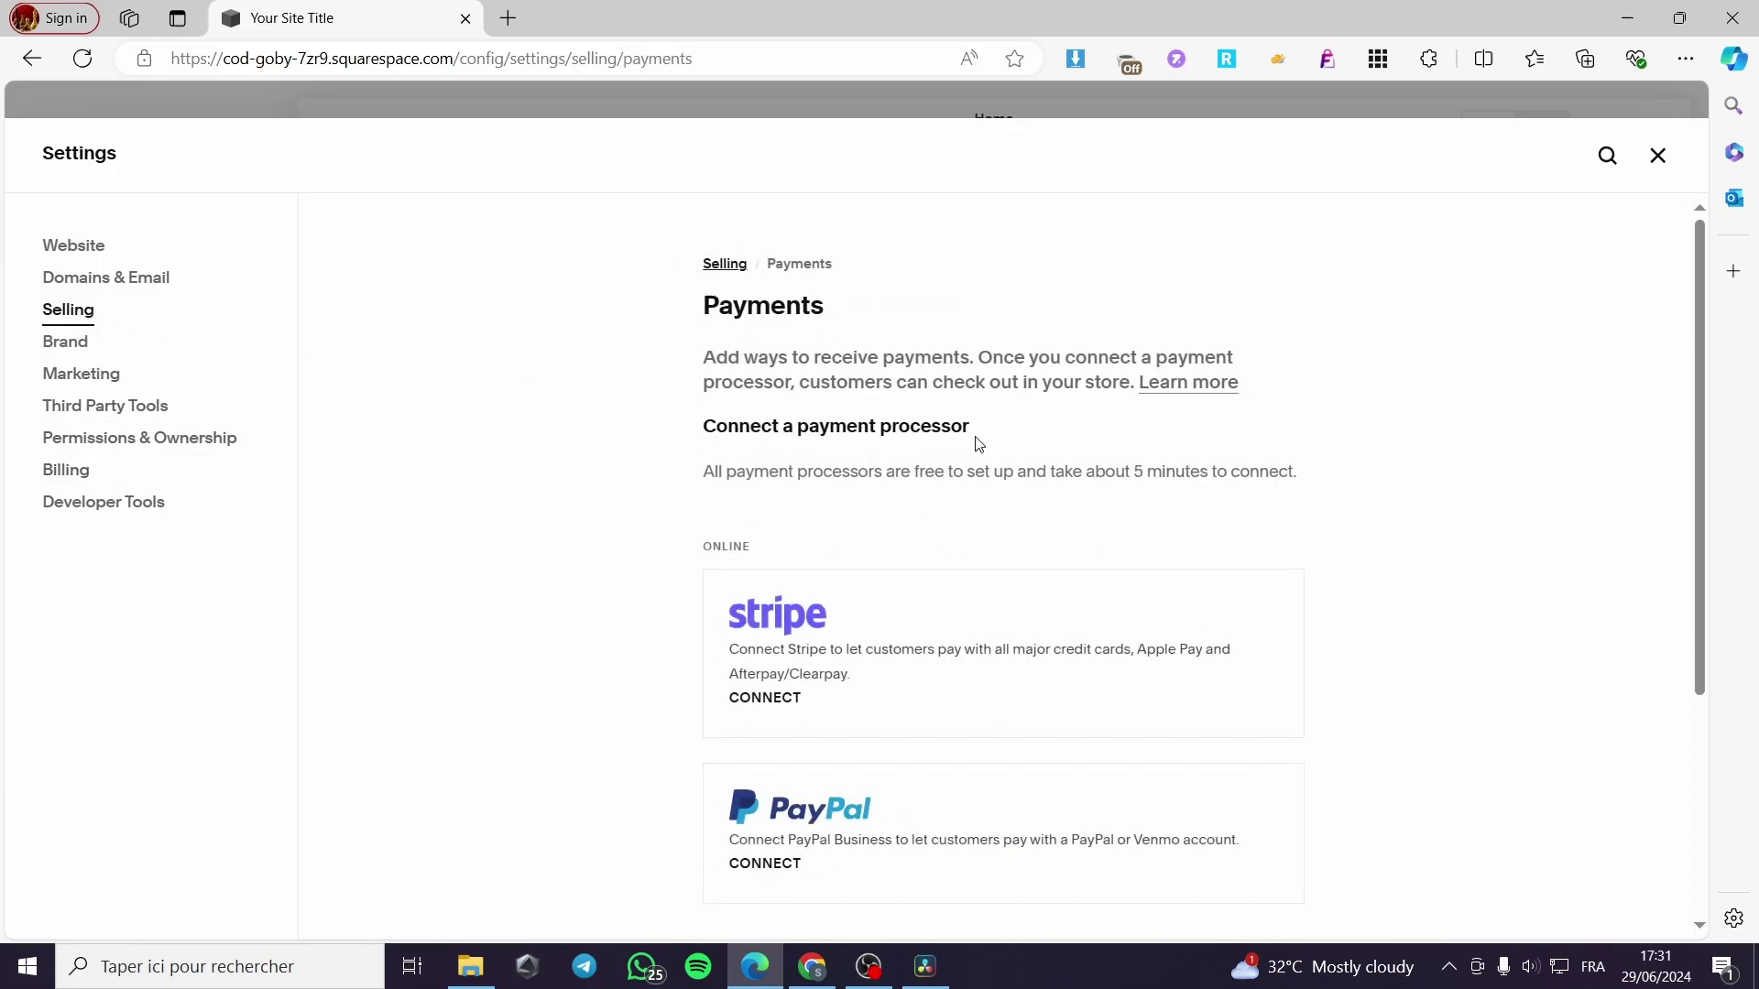
{"action": "scroll", "coordinate": [825, 404], "scroll_direction": "down", "scroll_amount": 4}
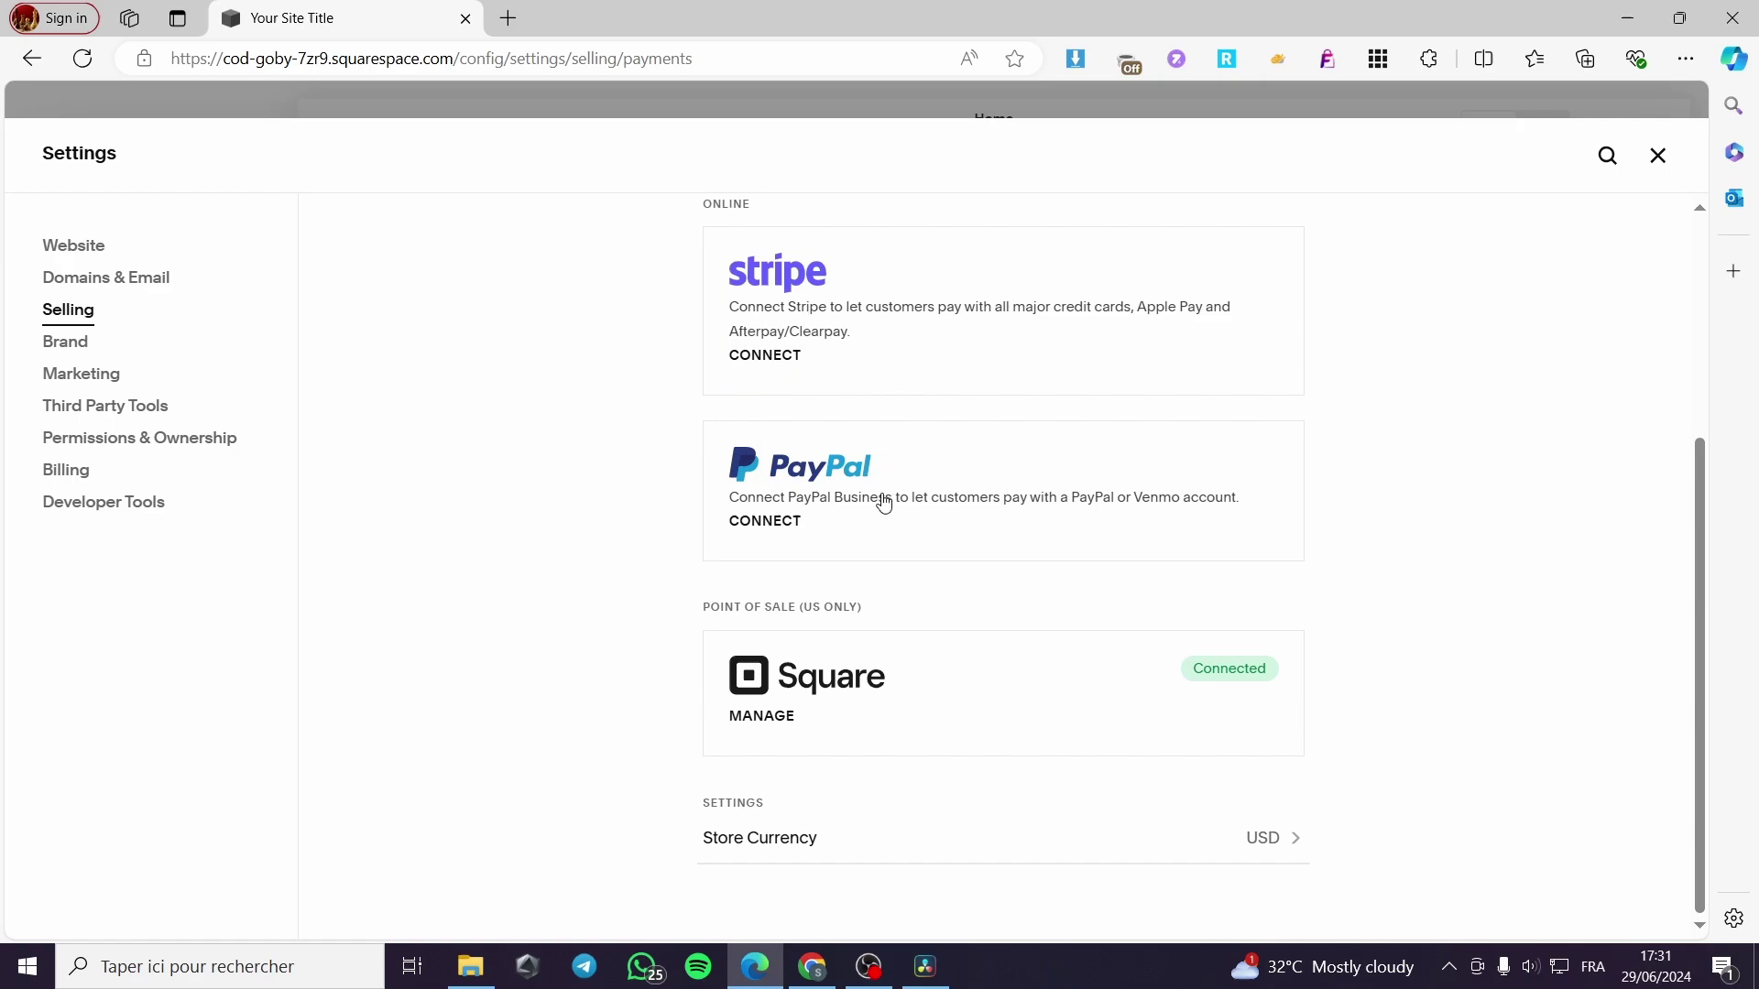
{"action": "scroll", "coordinate": [1021, 727], "scroll_direction": "up", "scroll_amount": 4}
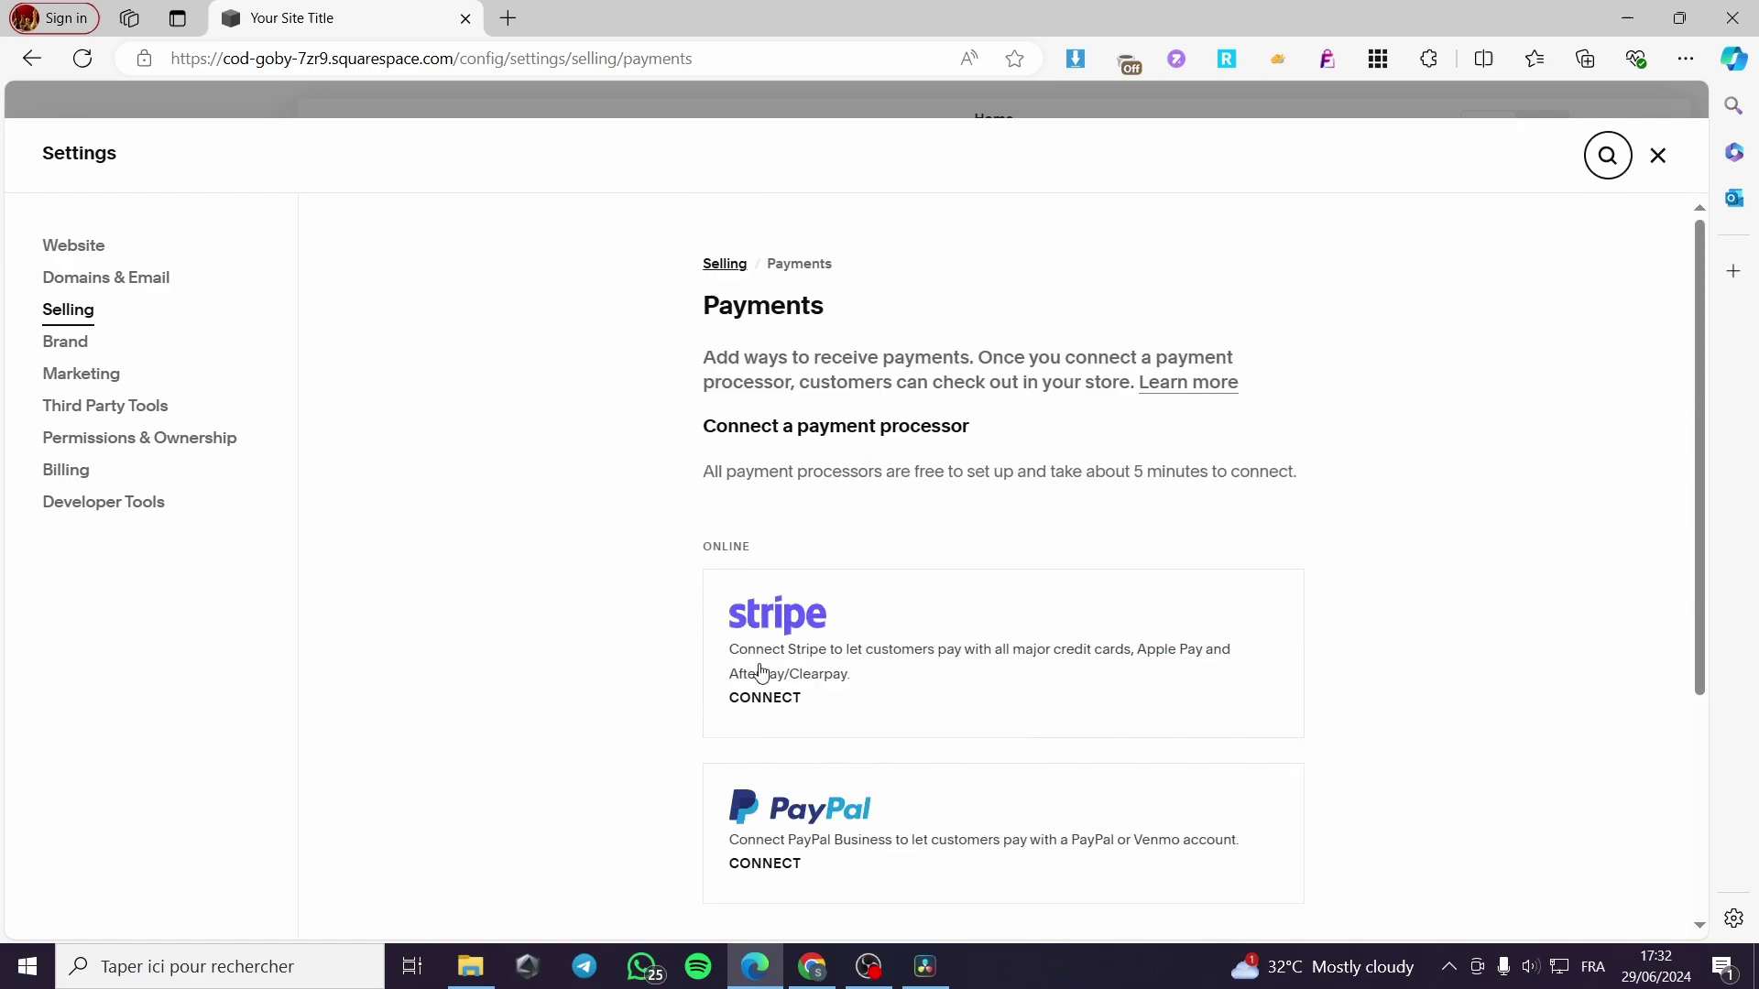
{"action": "scroll", "coordinate": [902, 669], "scroll_direction": "down", "scroll_amount": 1}
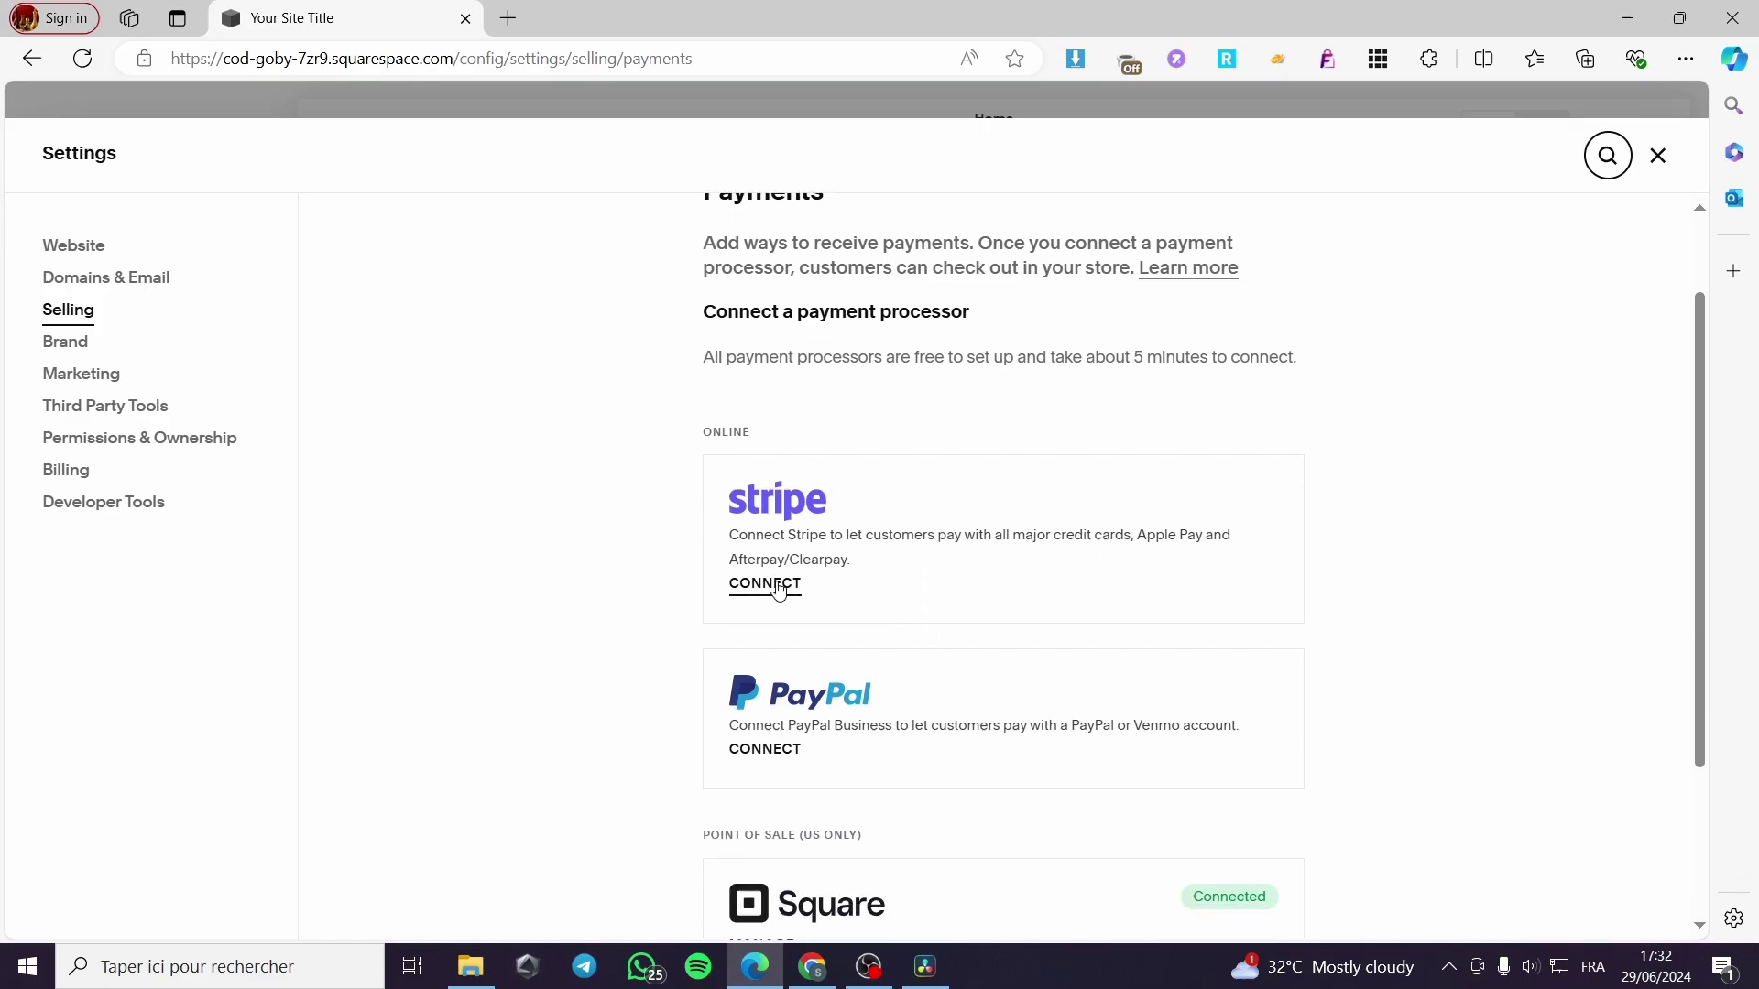
{"action": "left_click", "coordinate": [780, 587]}
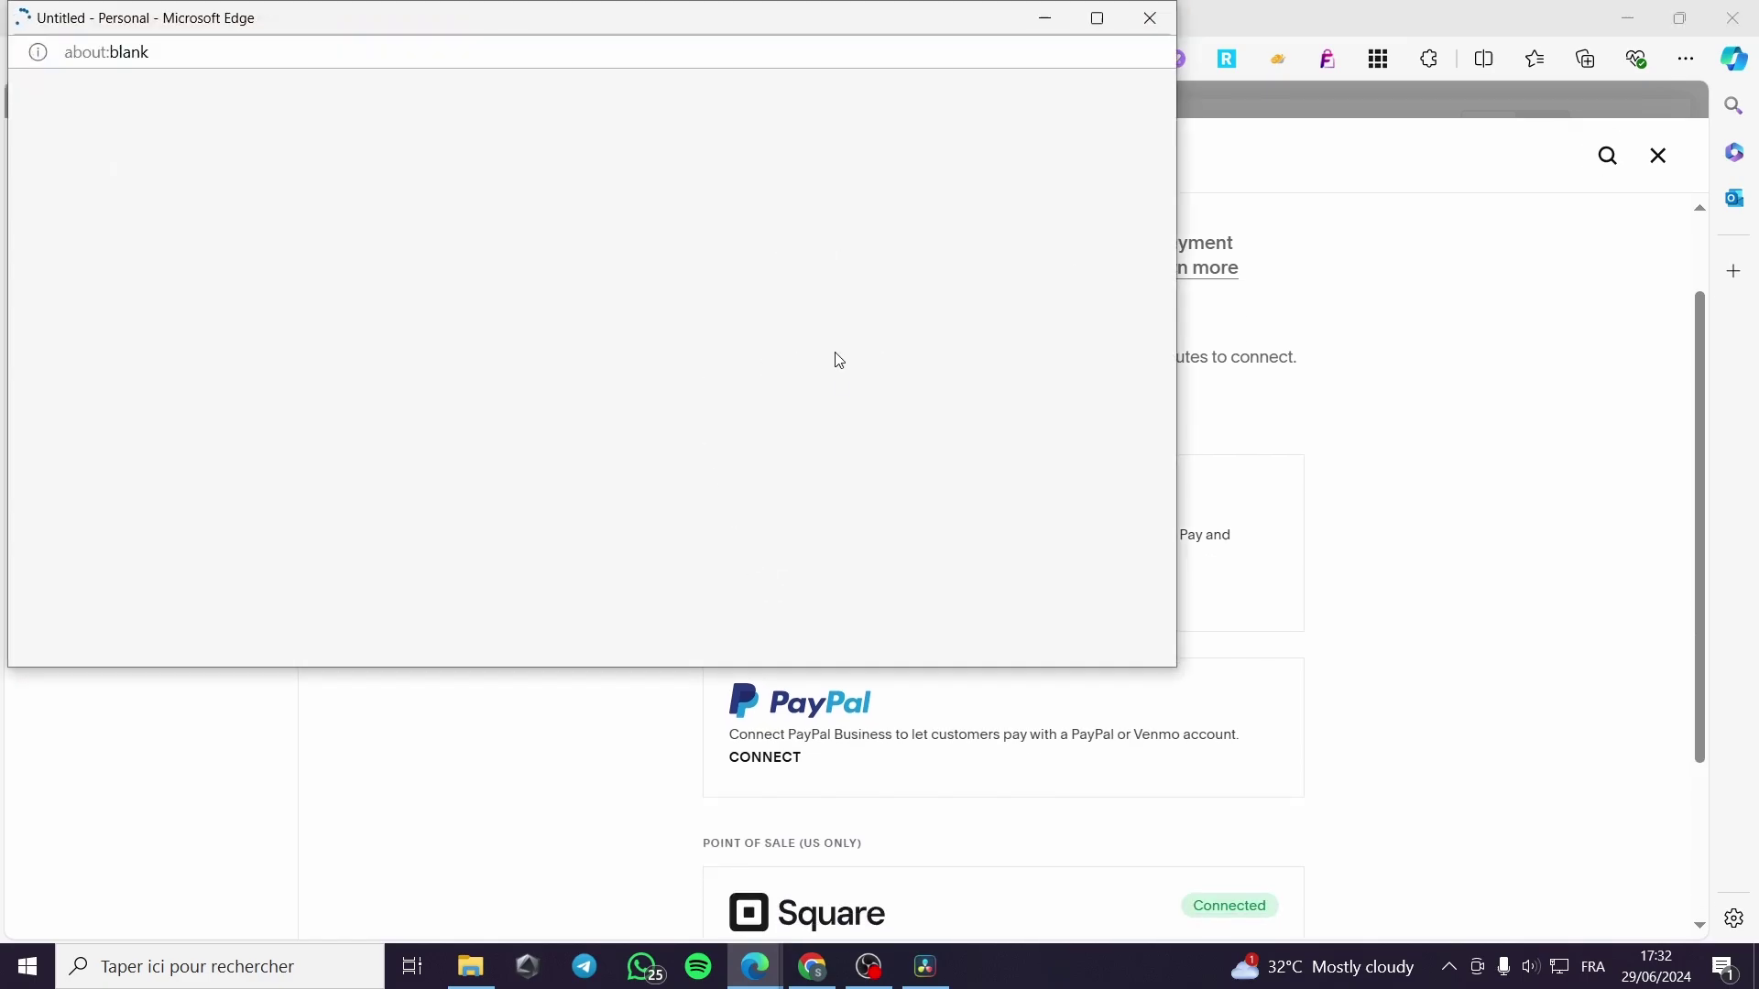
{"action": "left_click_drag", "start_coordinate": [734, 8], "coordinate": [1079, 44]}
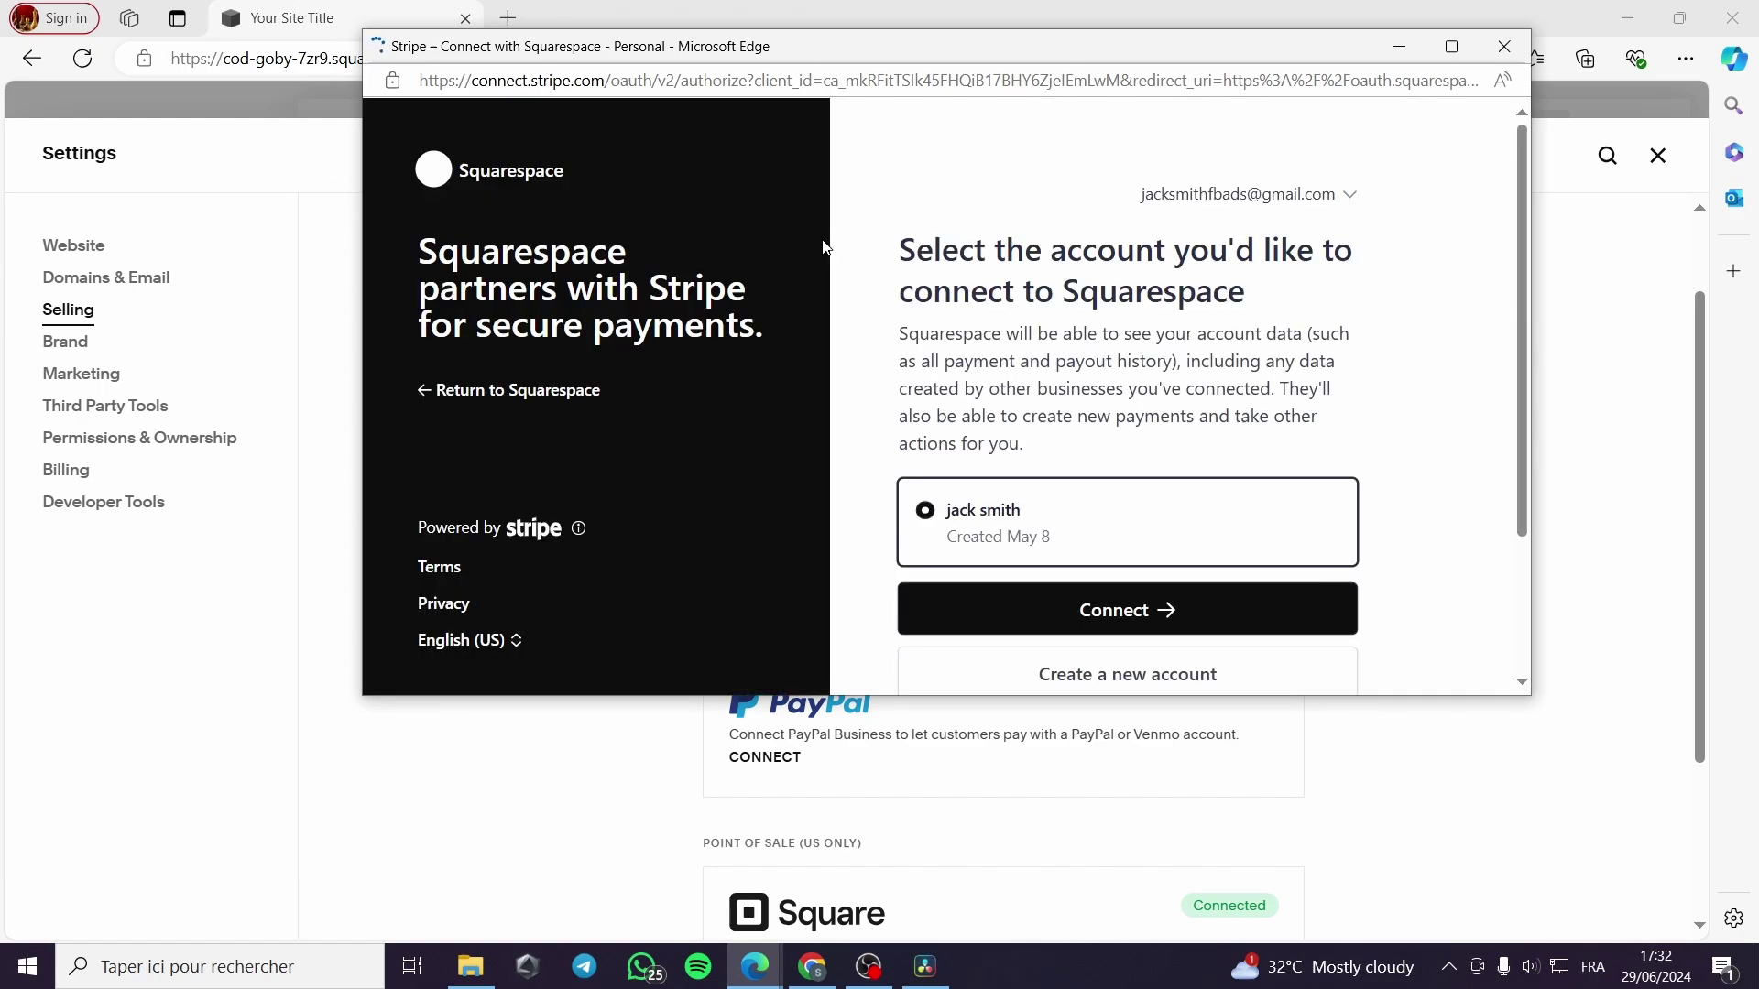
{"action": "scroll", "coordinate": [1053, 541], "scroll_direction": "down", "scroll_amount": 1}
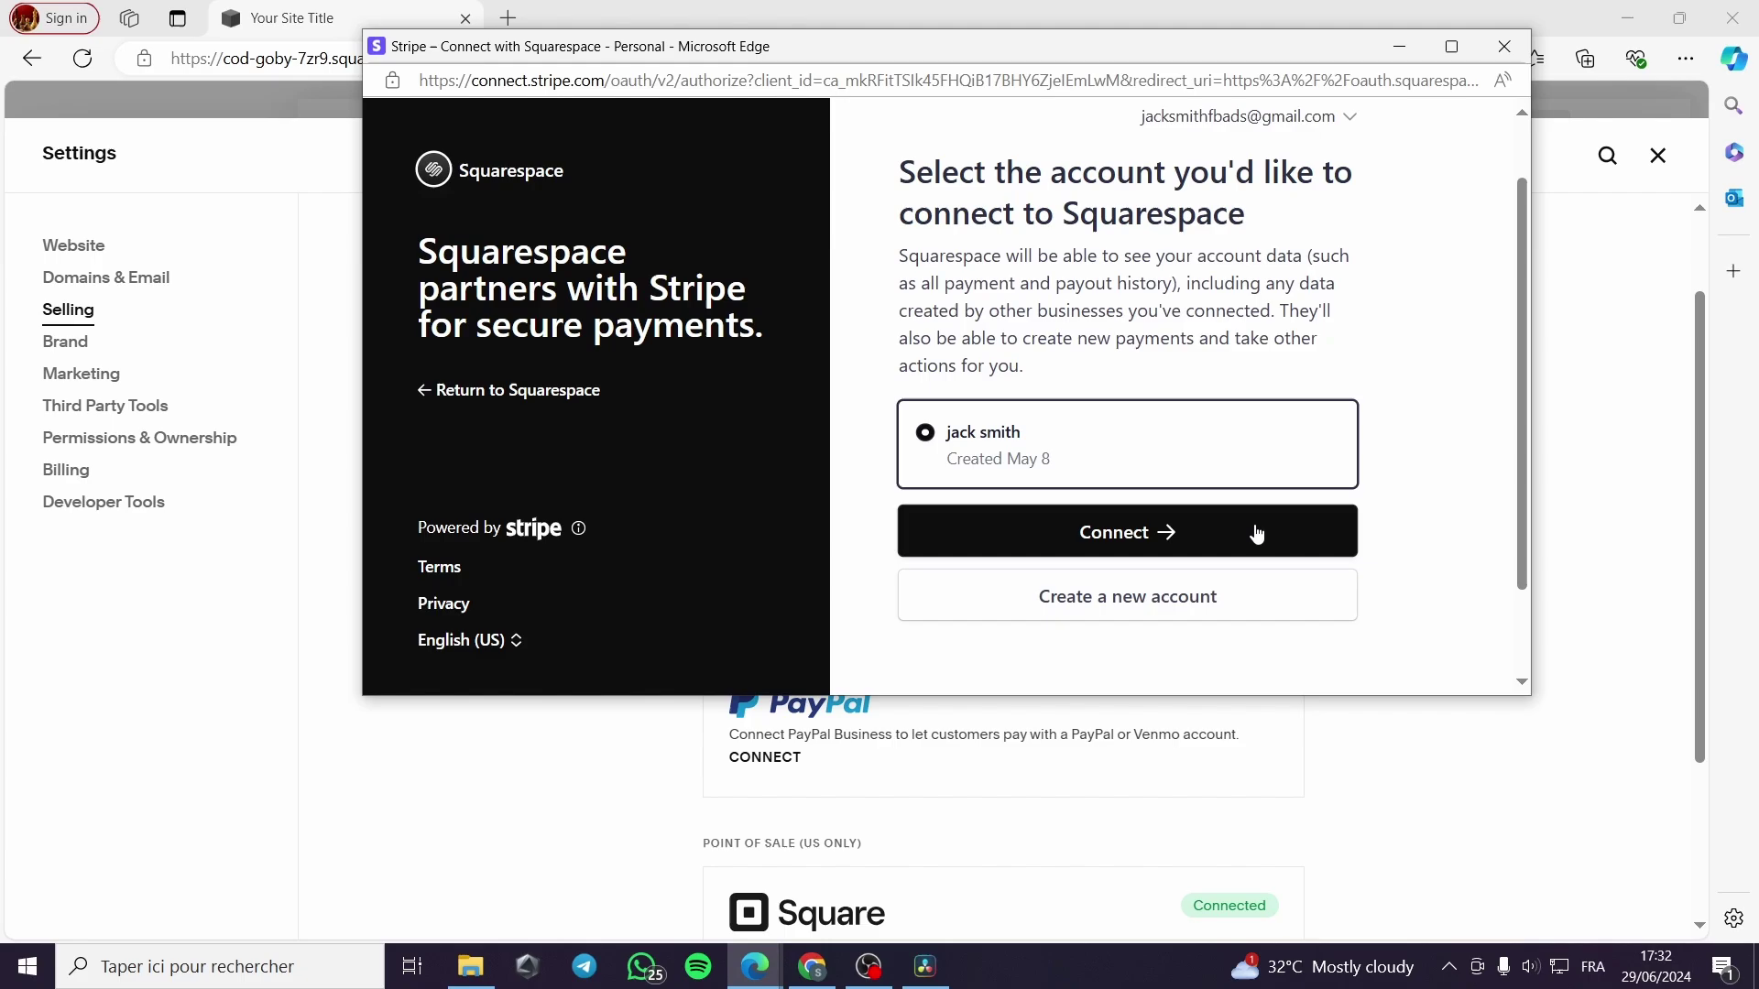
{"action": "left_click", "coordinate": [1140, 542]}
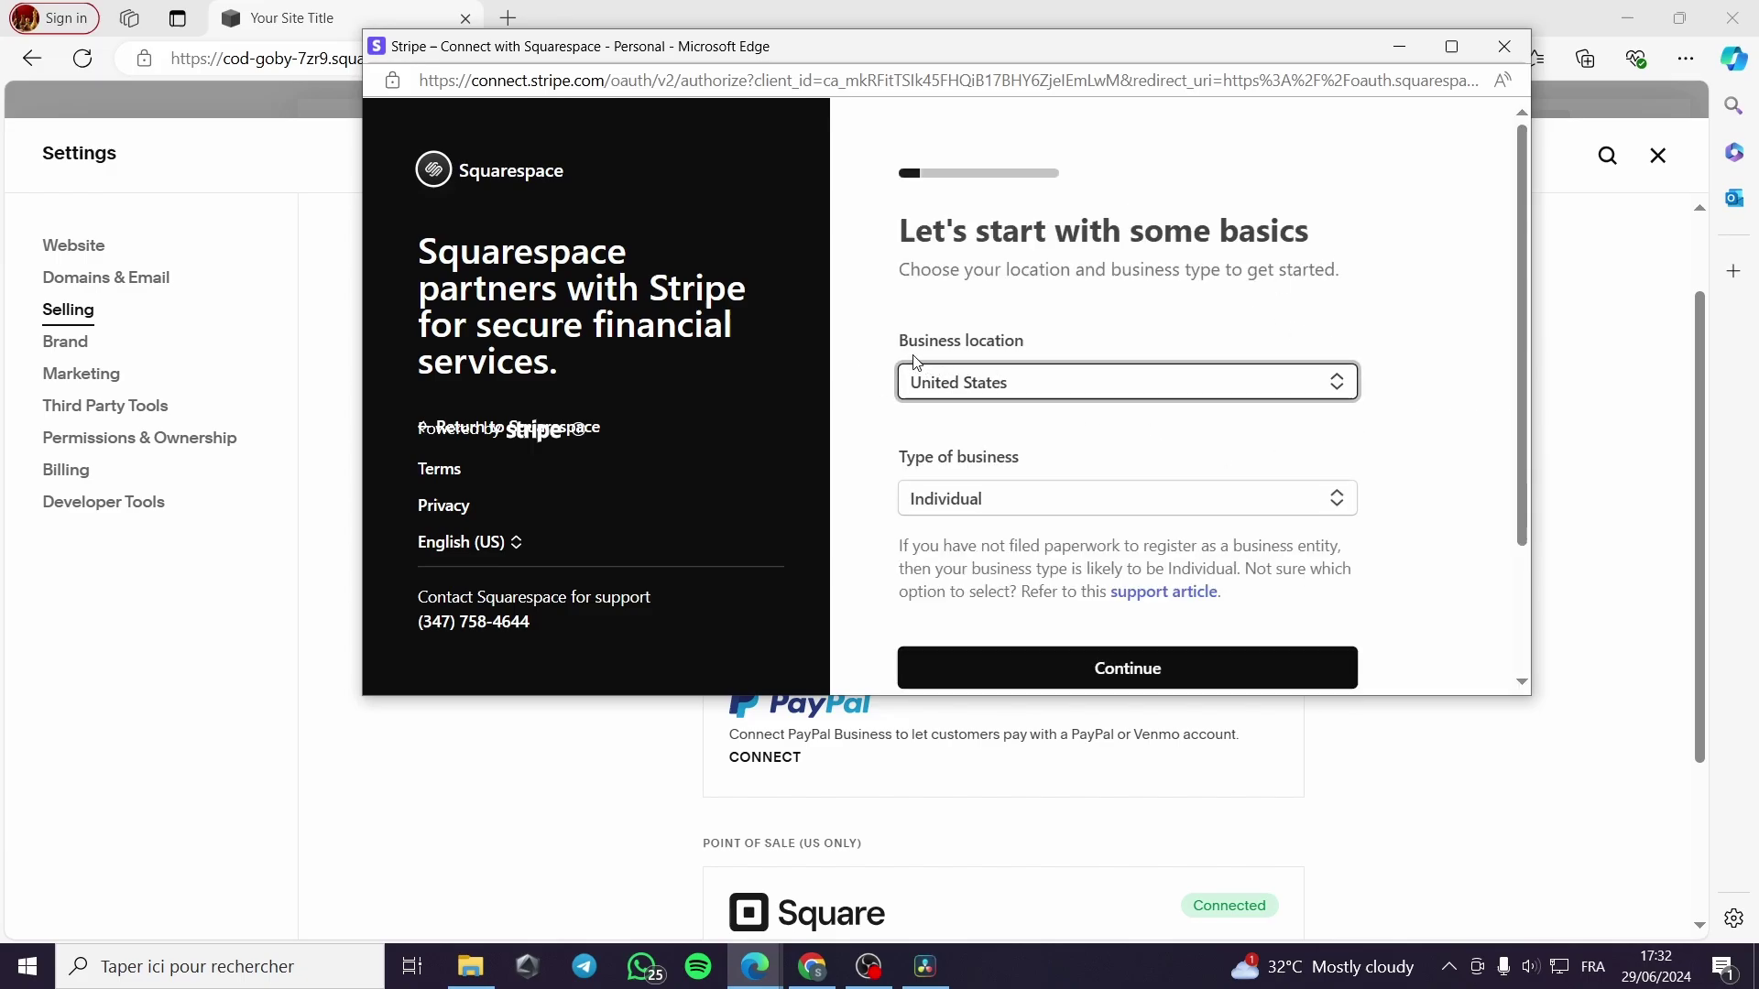
{"action": "scroll", "coordinate": [921, 490], "scroll_direction": "down", "scroll_amount": 2}
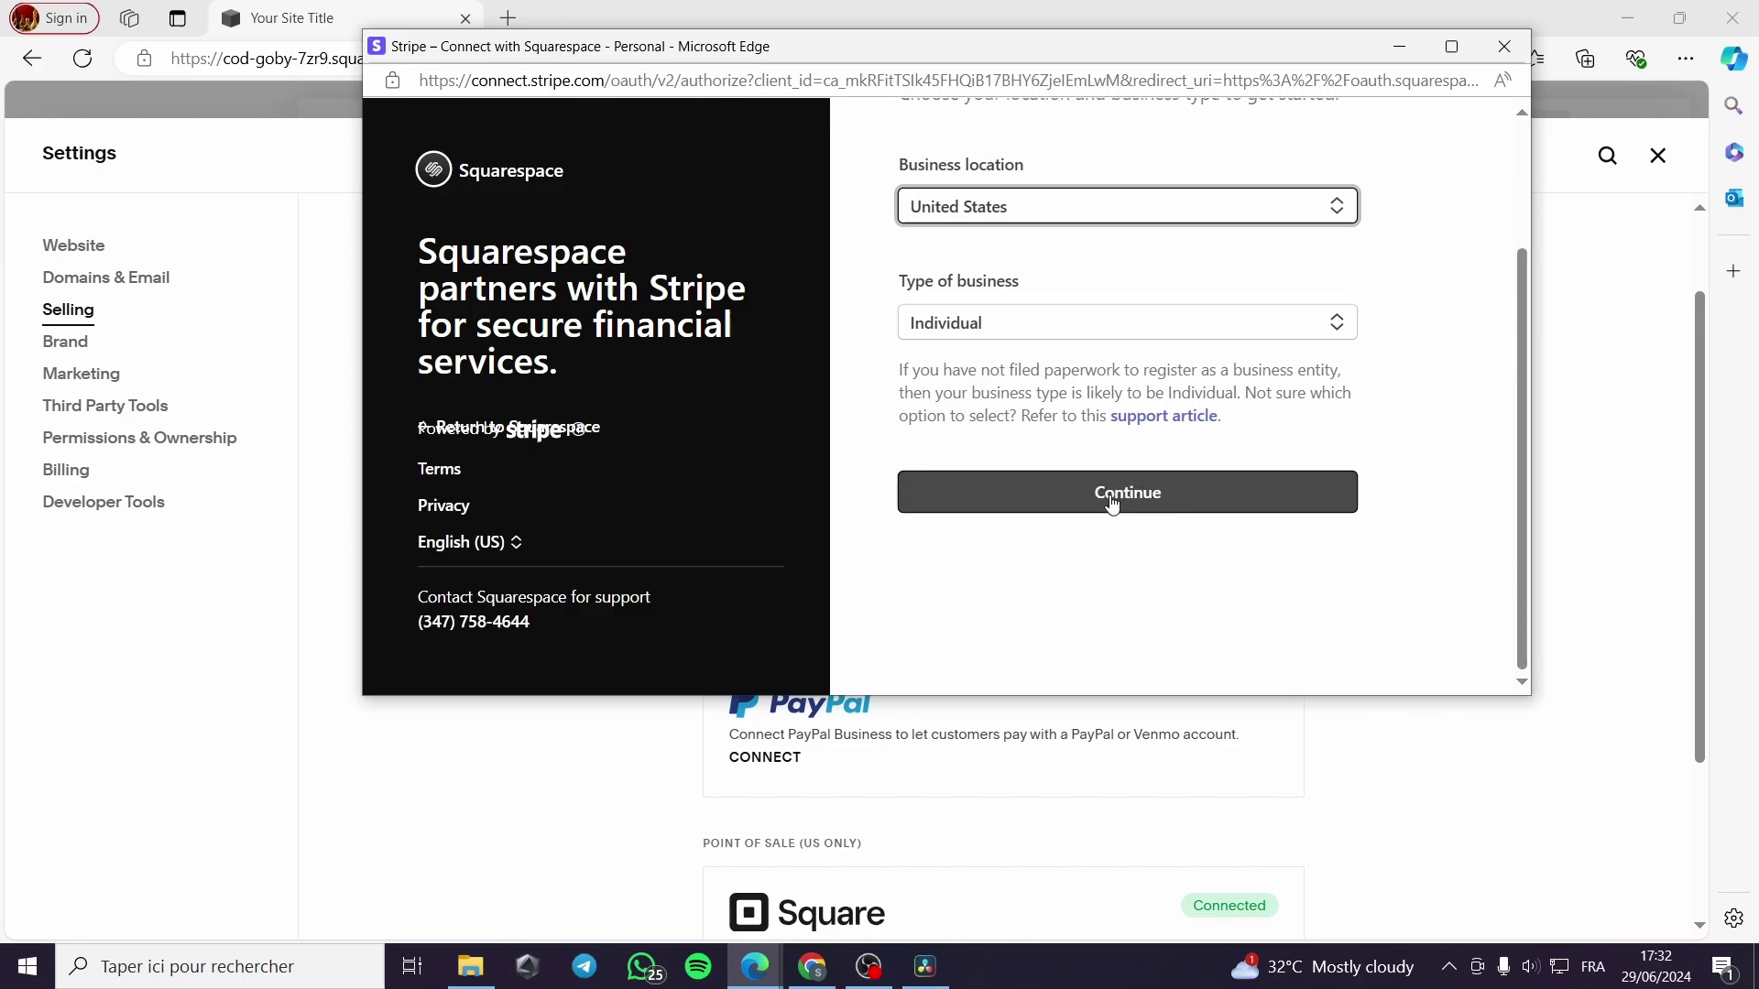
{"action": "left_click", "coordinate": [1503, 46]}
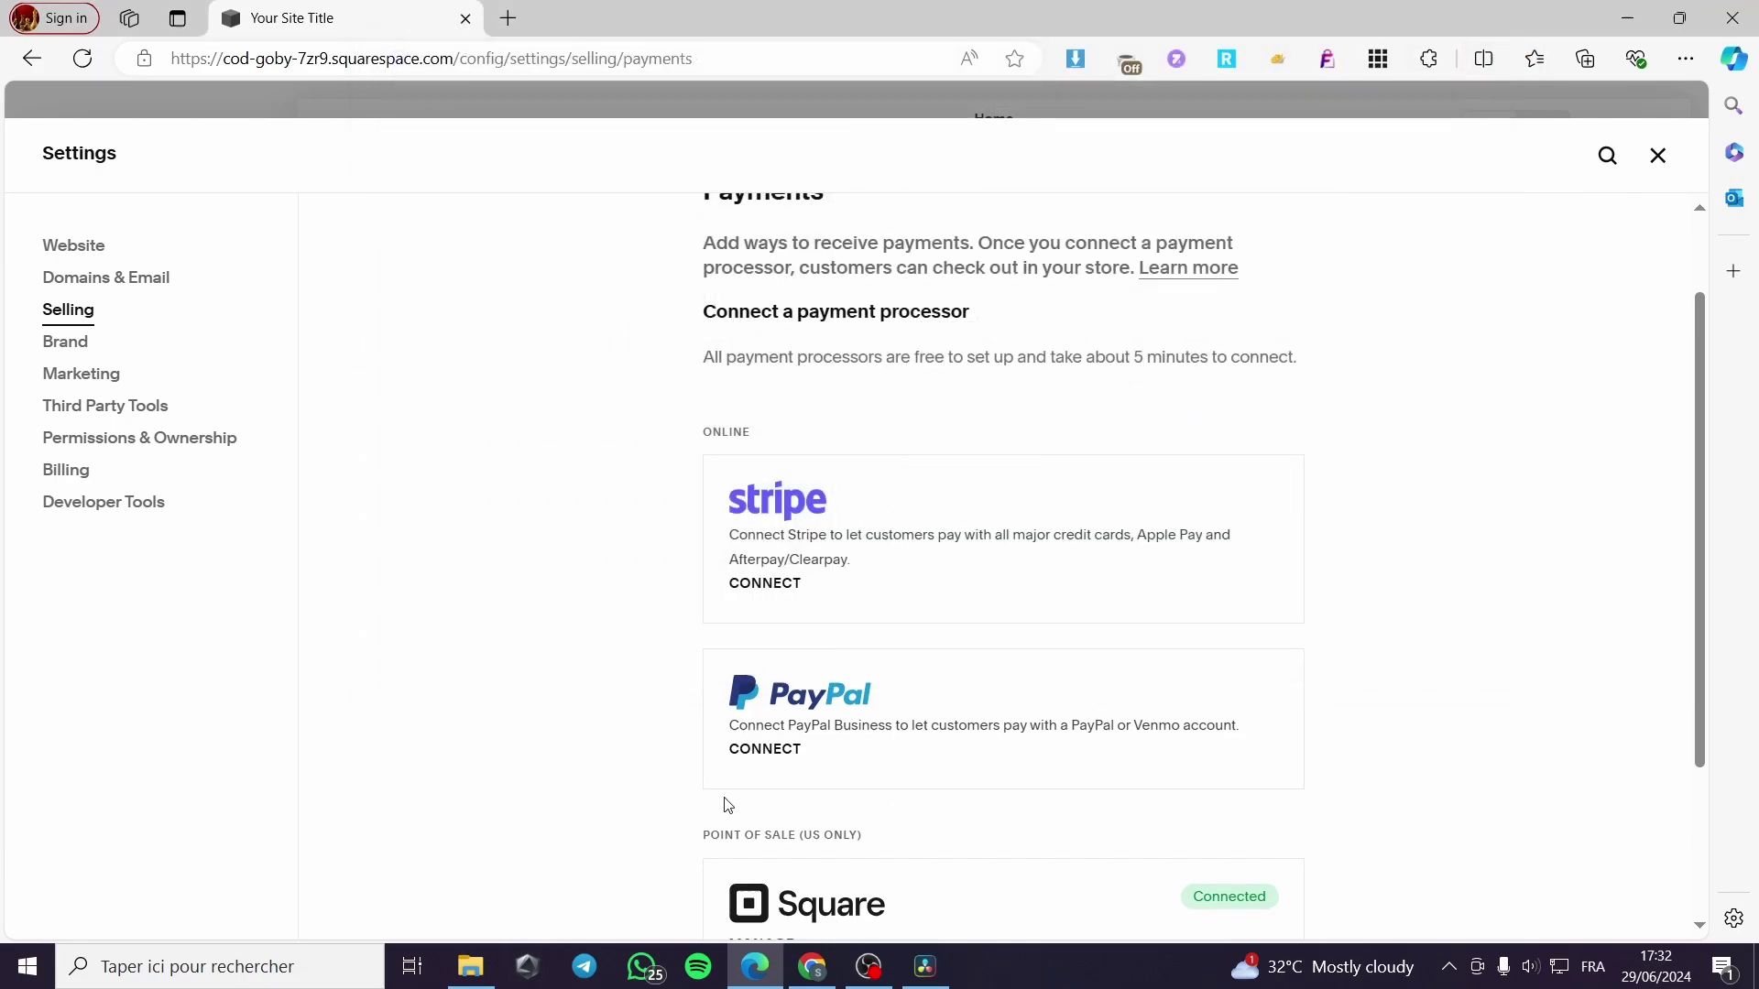
{"action": "left_click", "coordinate": [768, 751]}
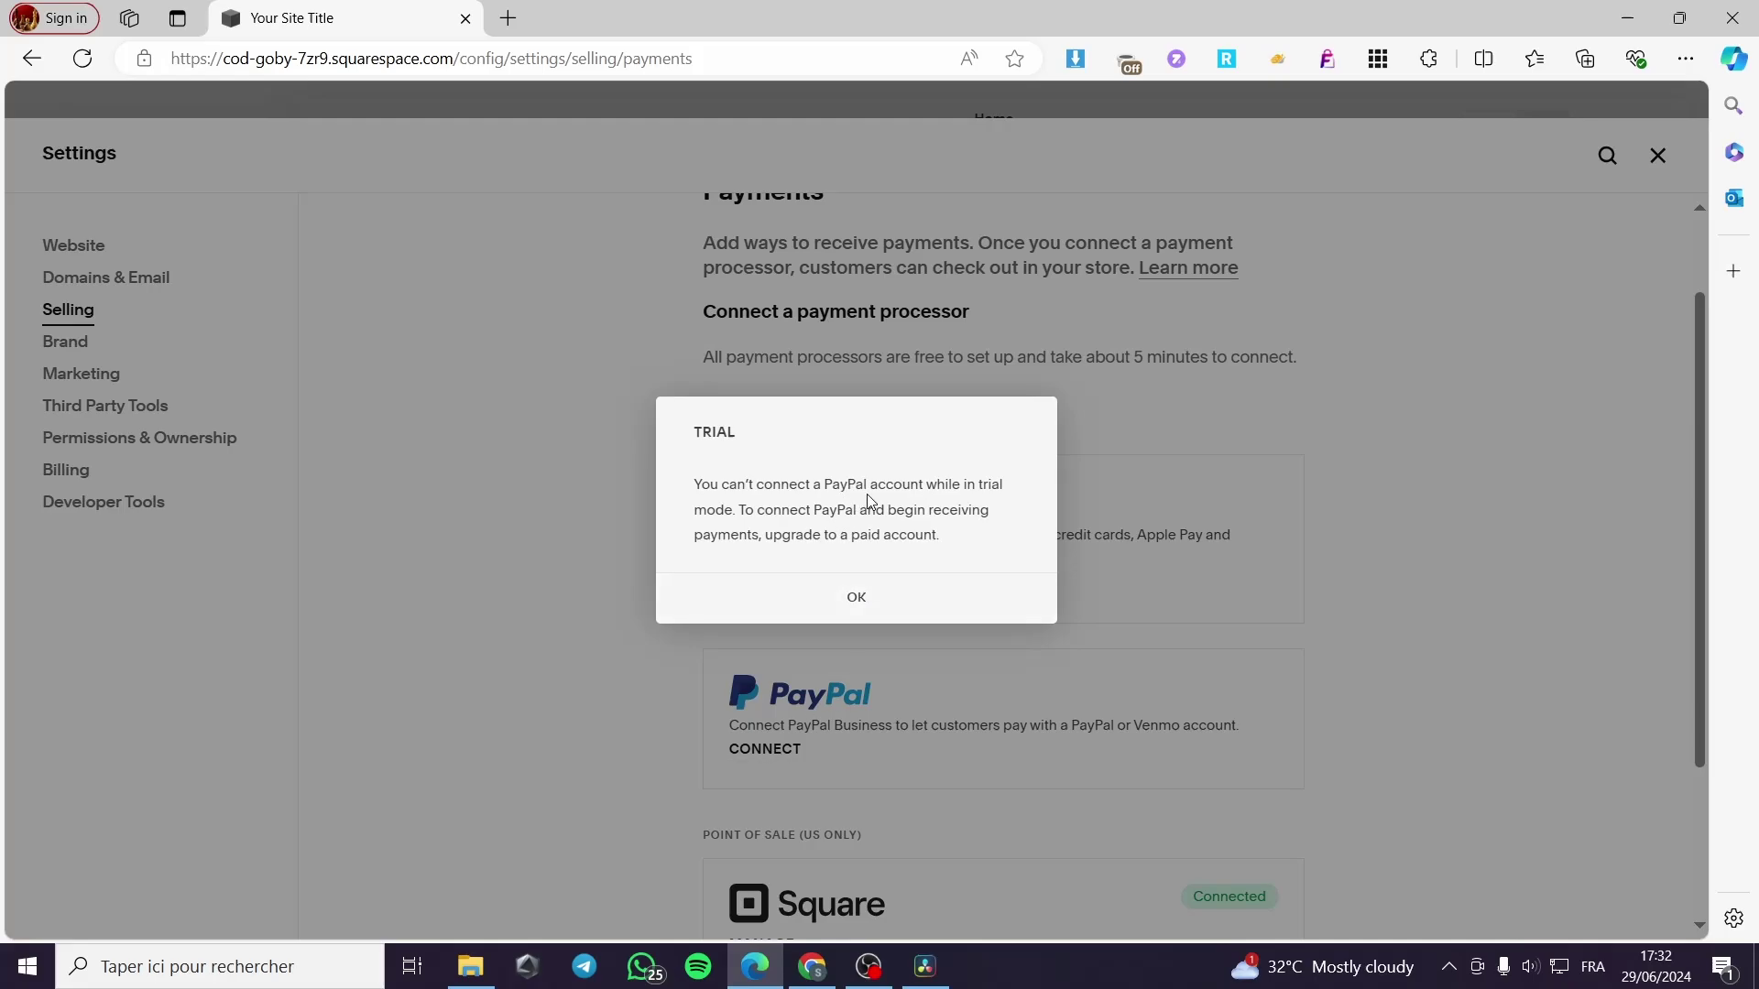
{"action": "left_click", "coordinate": [875, 604]}
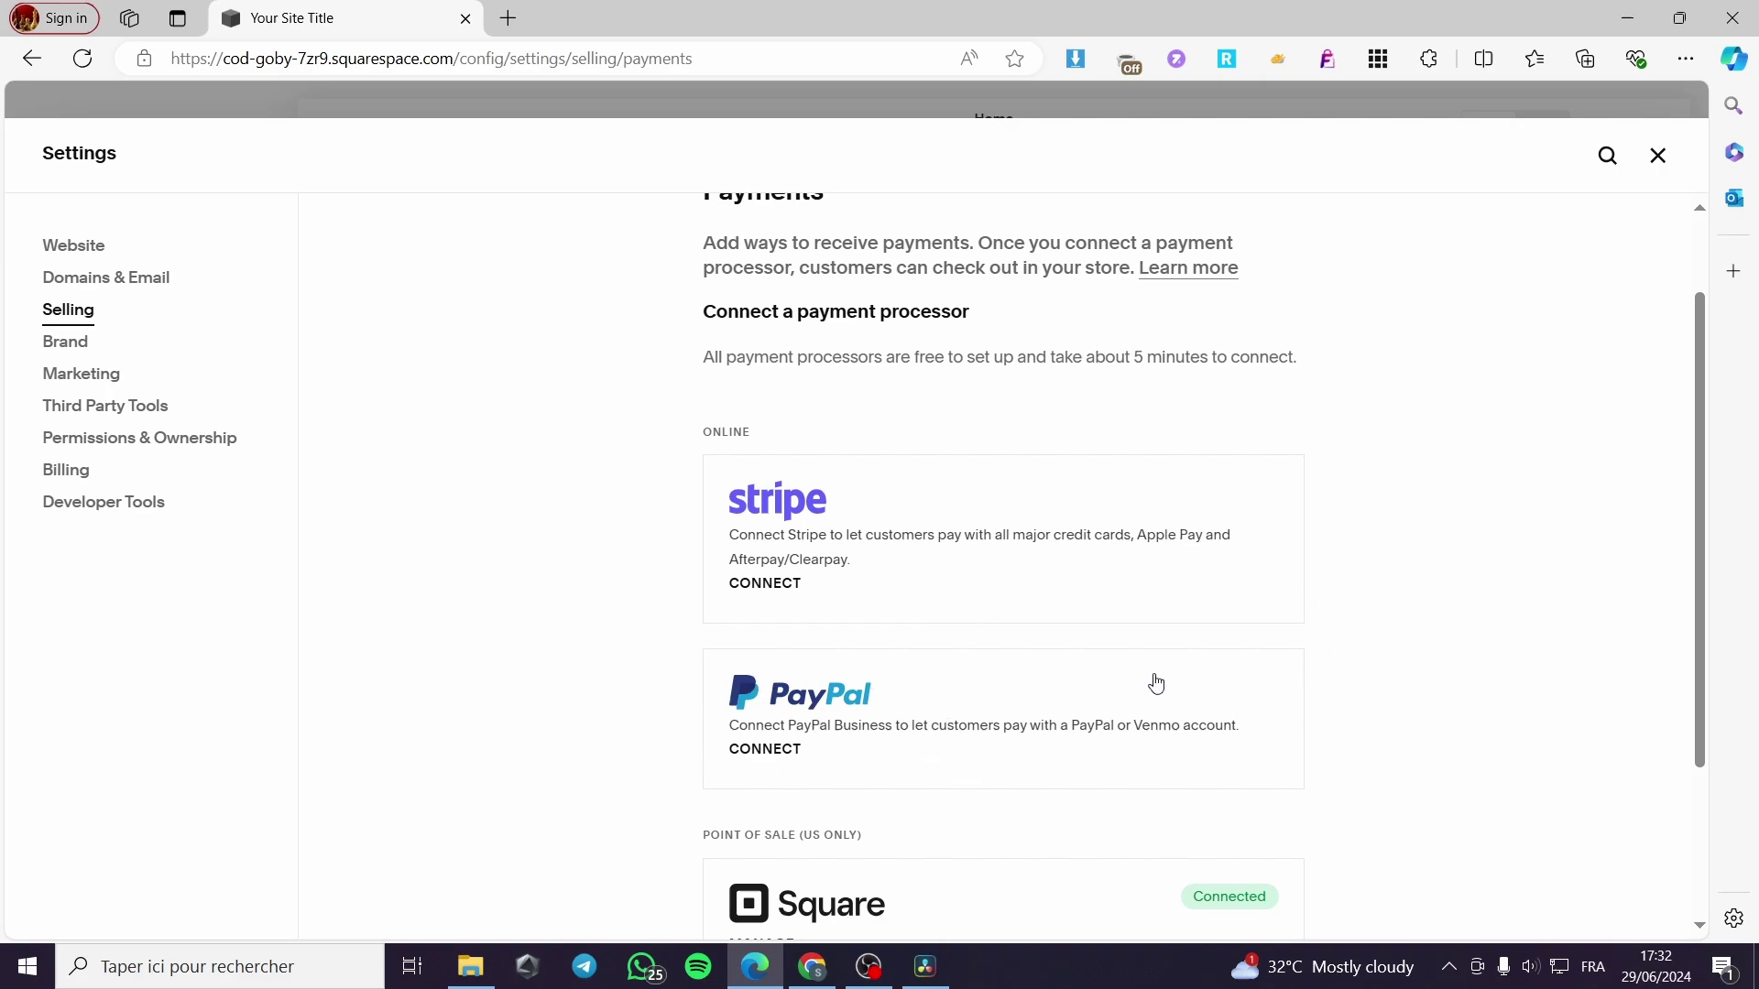
{"action": "scroll", "coordinate": [1191, 674], "scroll_direction": "down", "scroll_amount": 3}
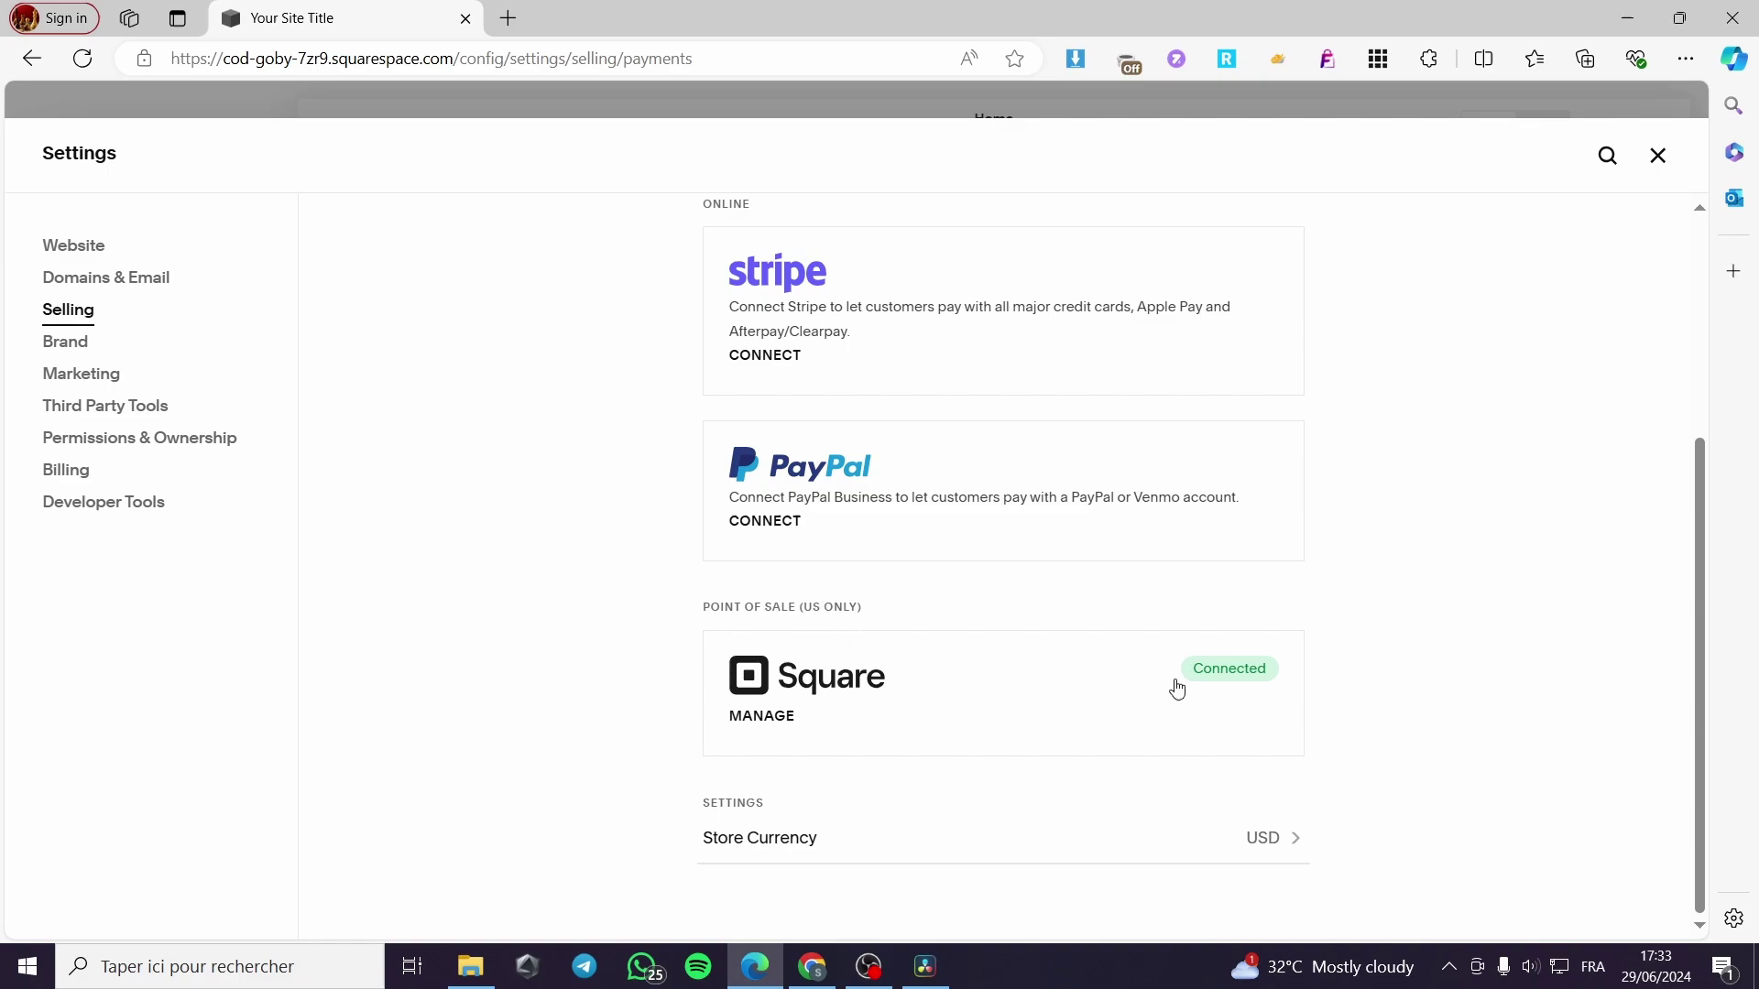
Open Store Currency settings and confirm the currency stays US Dollar (USD)
{"action": "left_click", "coordinate": [1263, 846]}
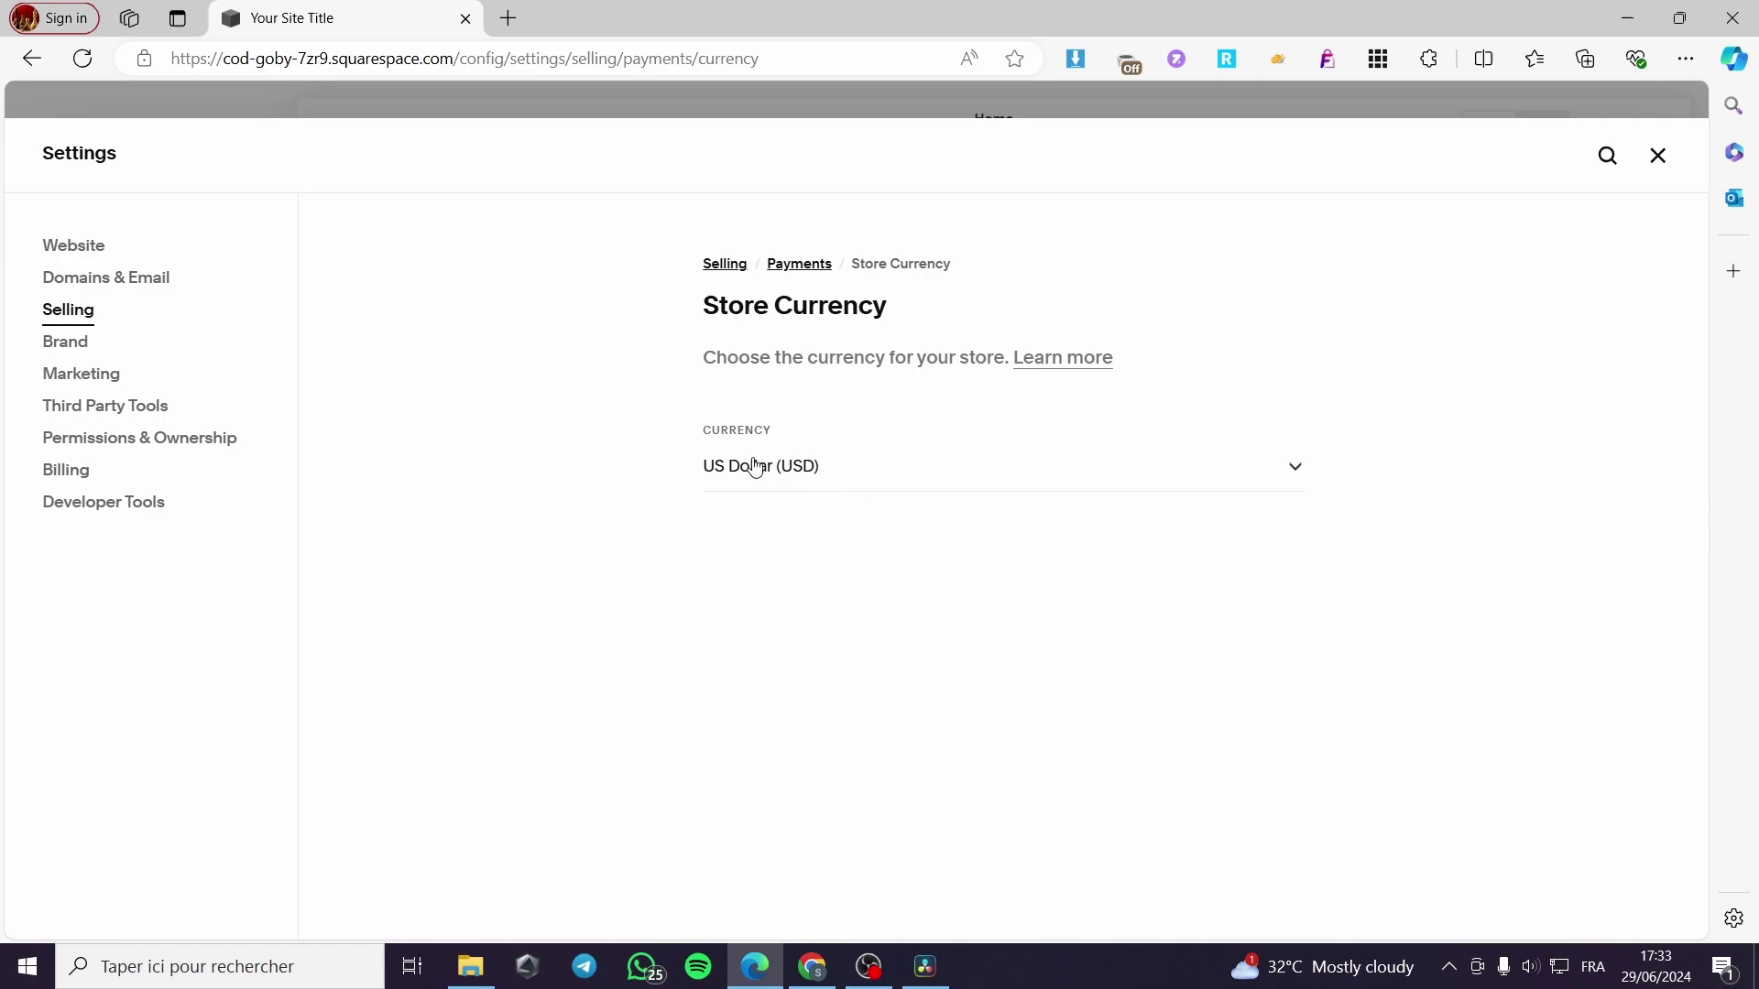
{"action": "left_click", "coordinate": [935, 483]}
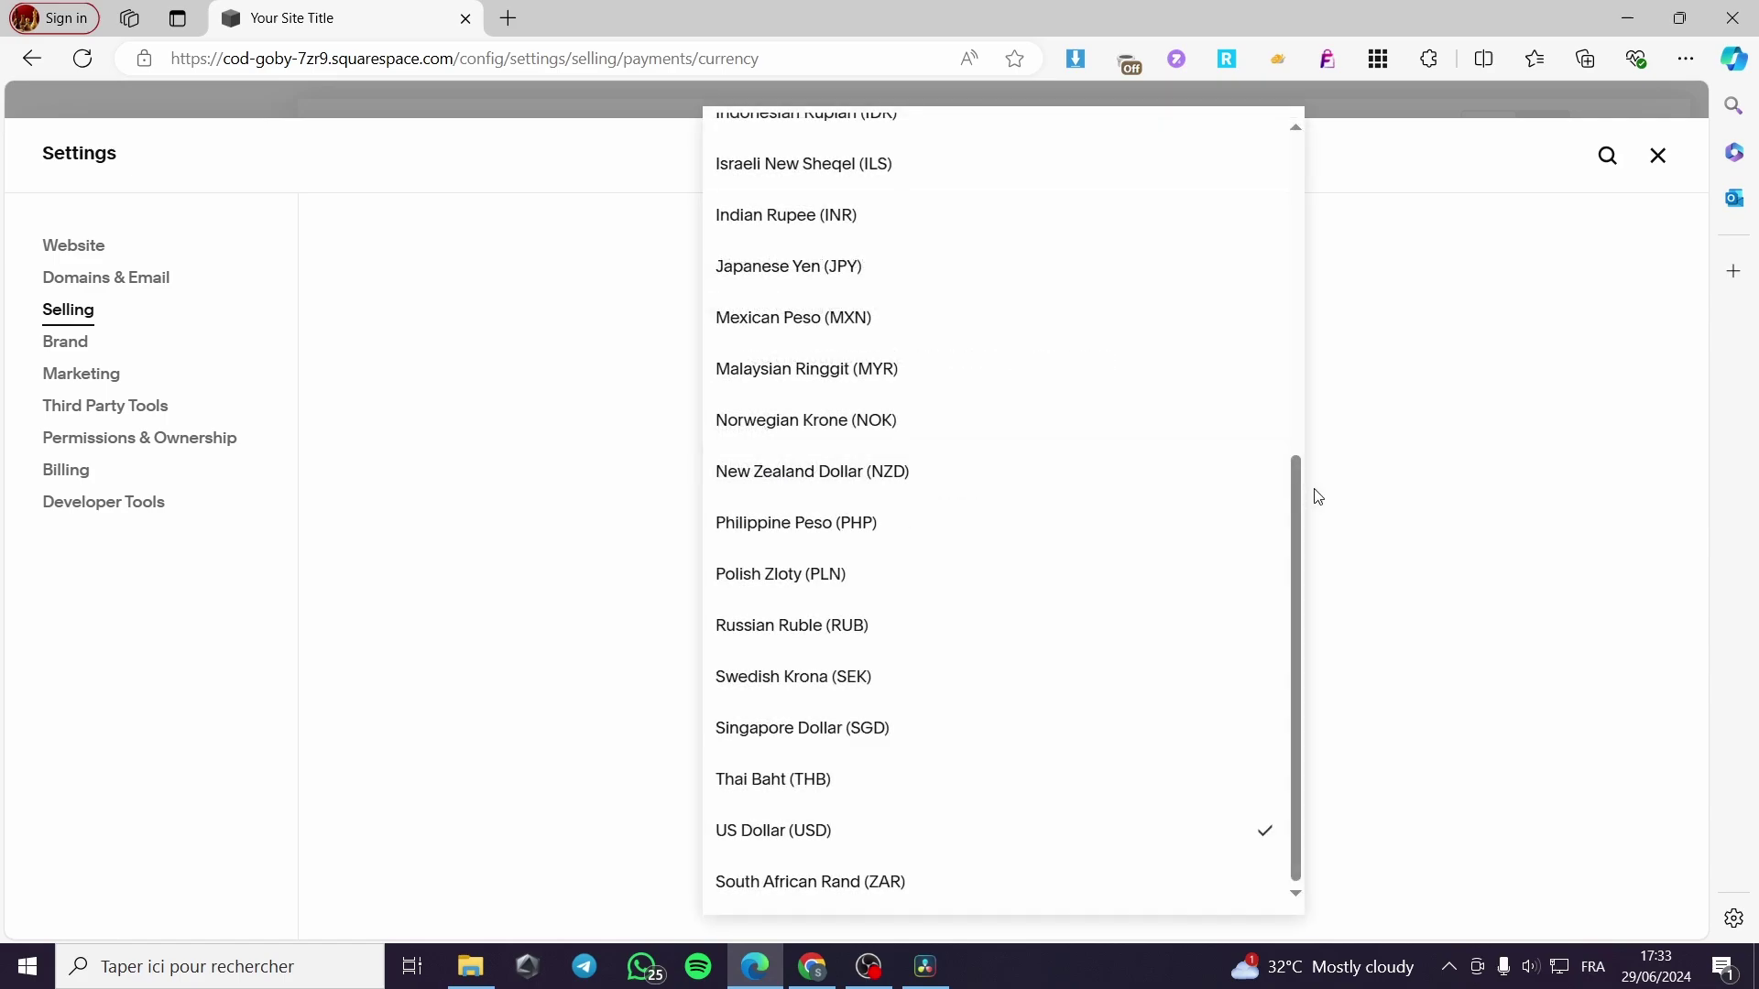
{"action": "left_click", "coordinate": [1381, 480]}
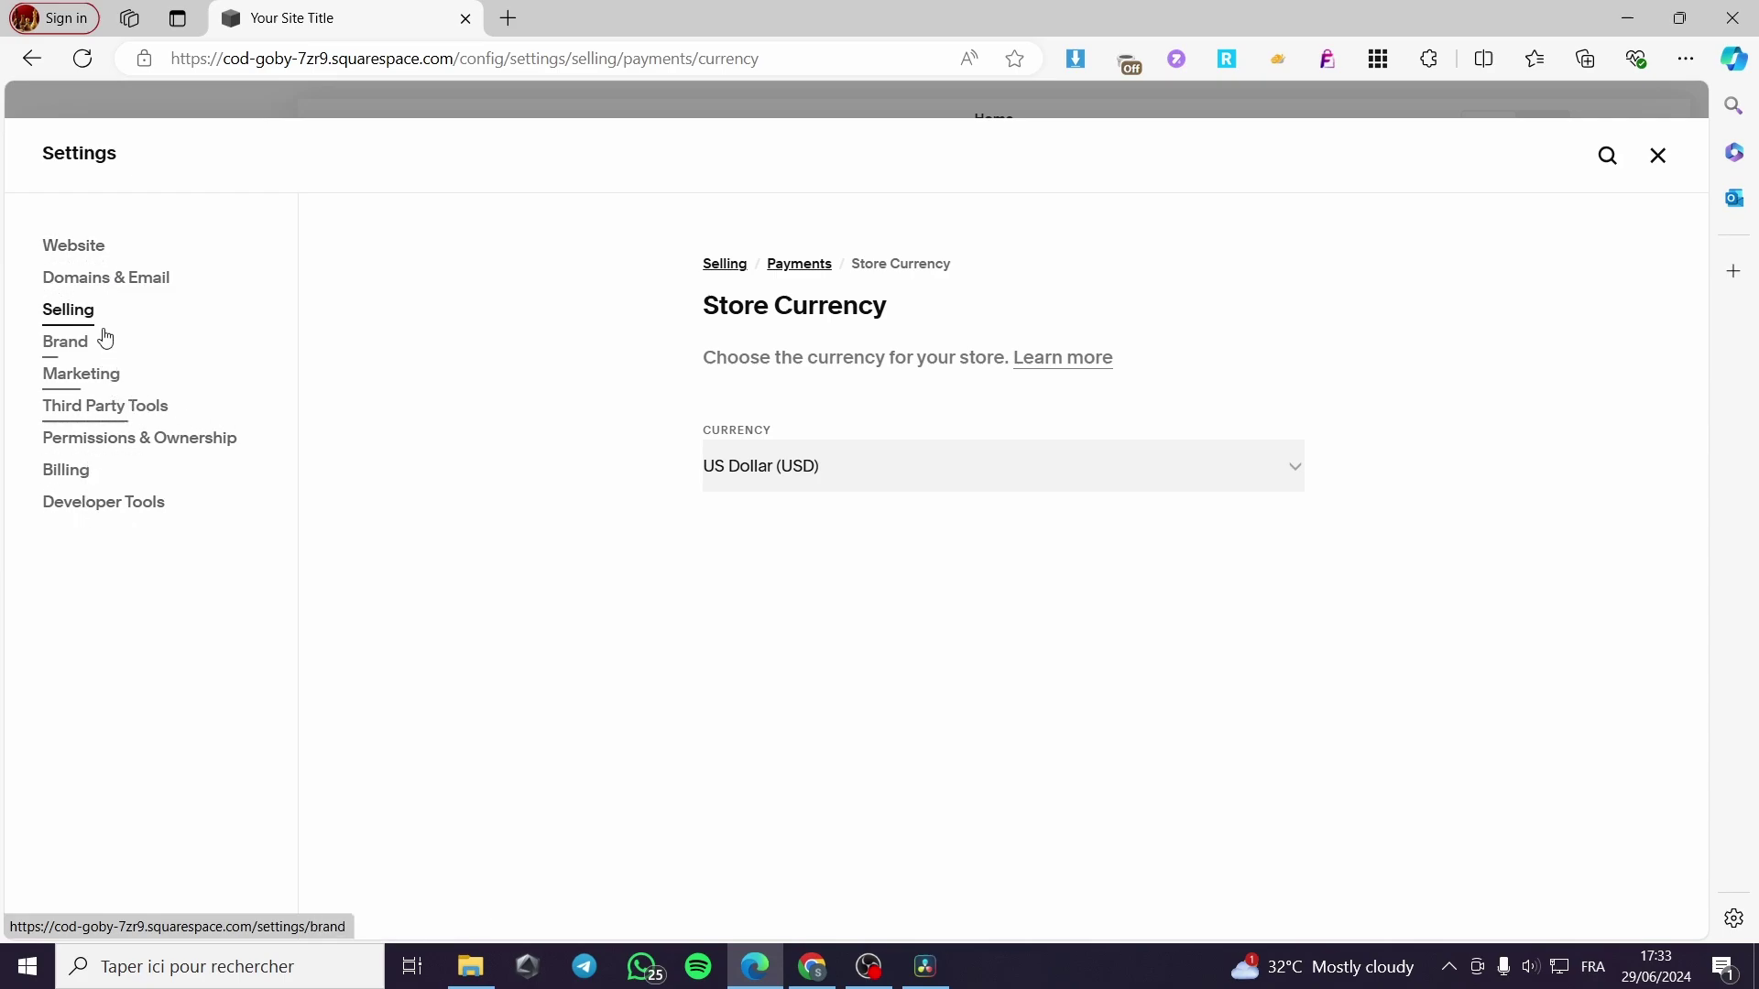
Open Website > Site Availability and try switching the site to Public
{"action": "left_click", "coordinate": [104, 251]}
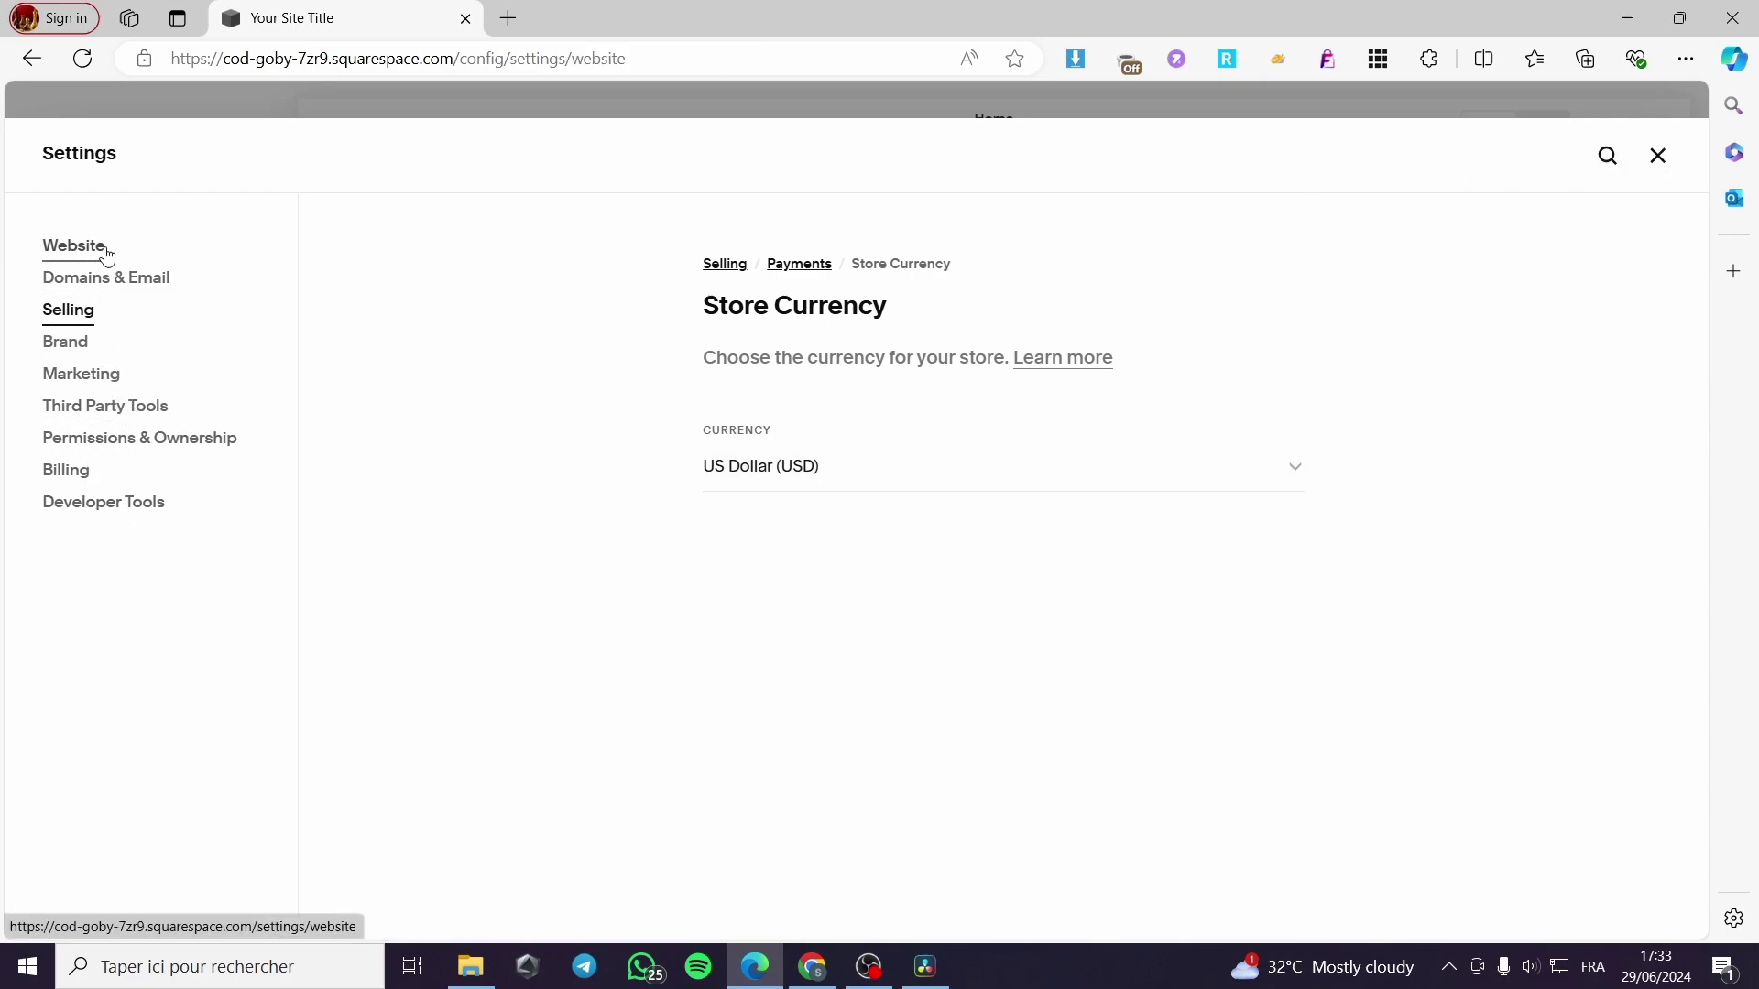
{"action": "left_click", "coordinate": [1190, 346]}
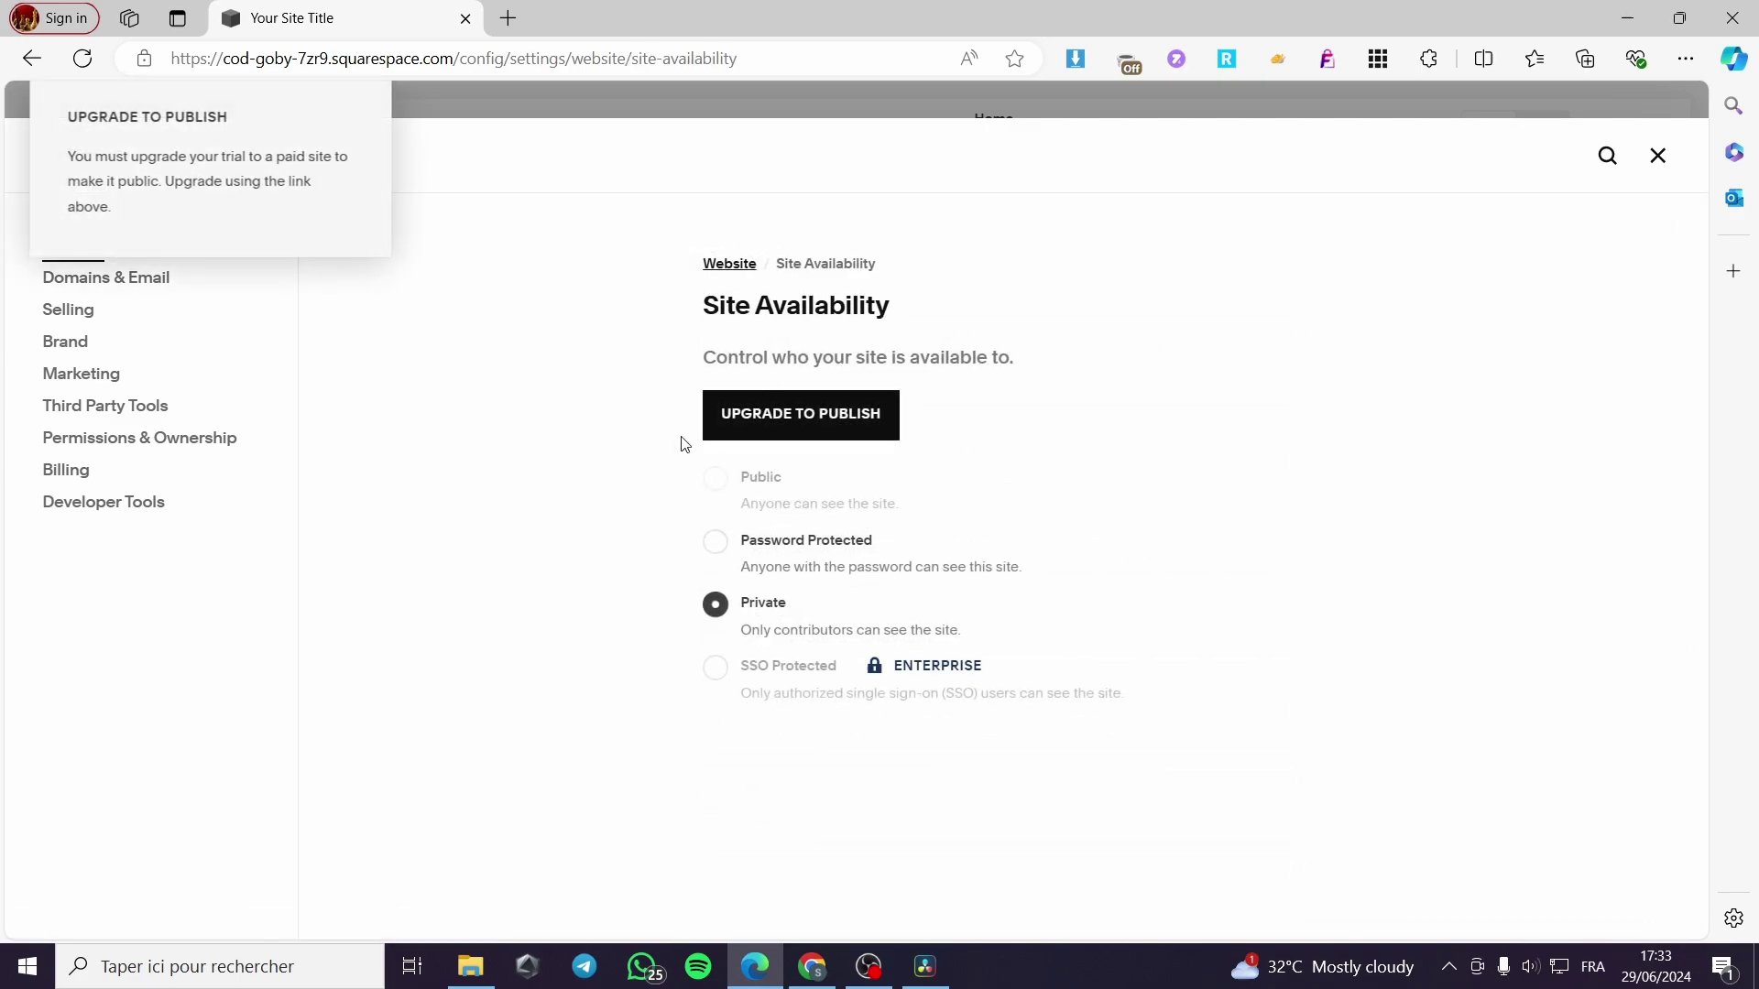
{"action": "left_click", "coordinate": [767, 494]}
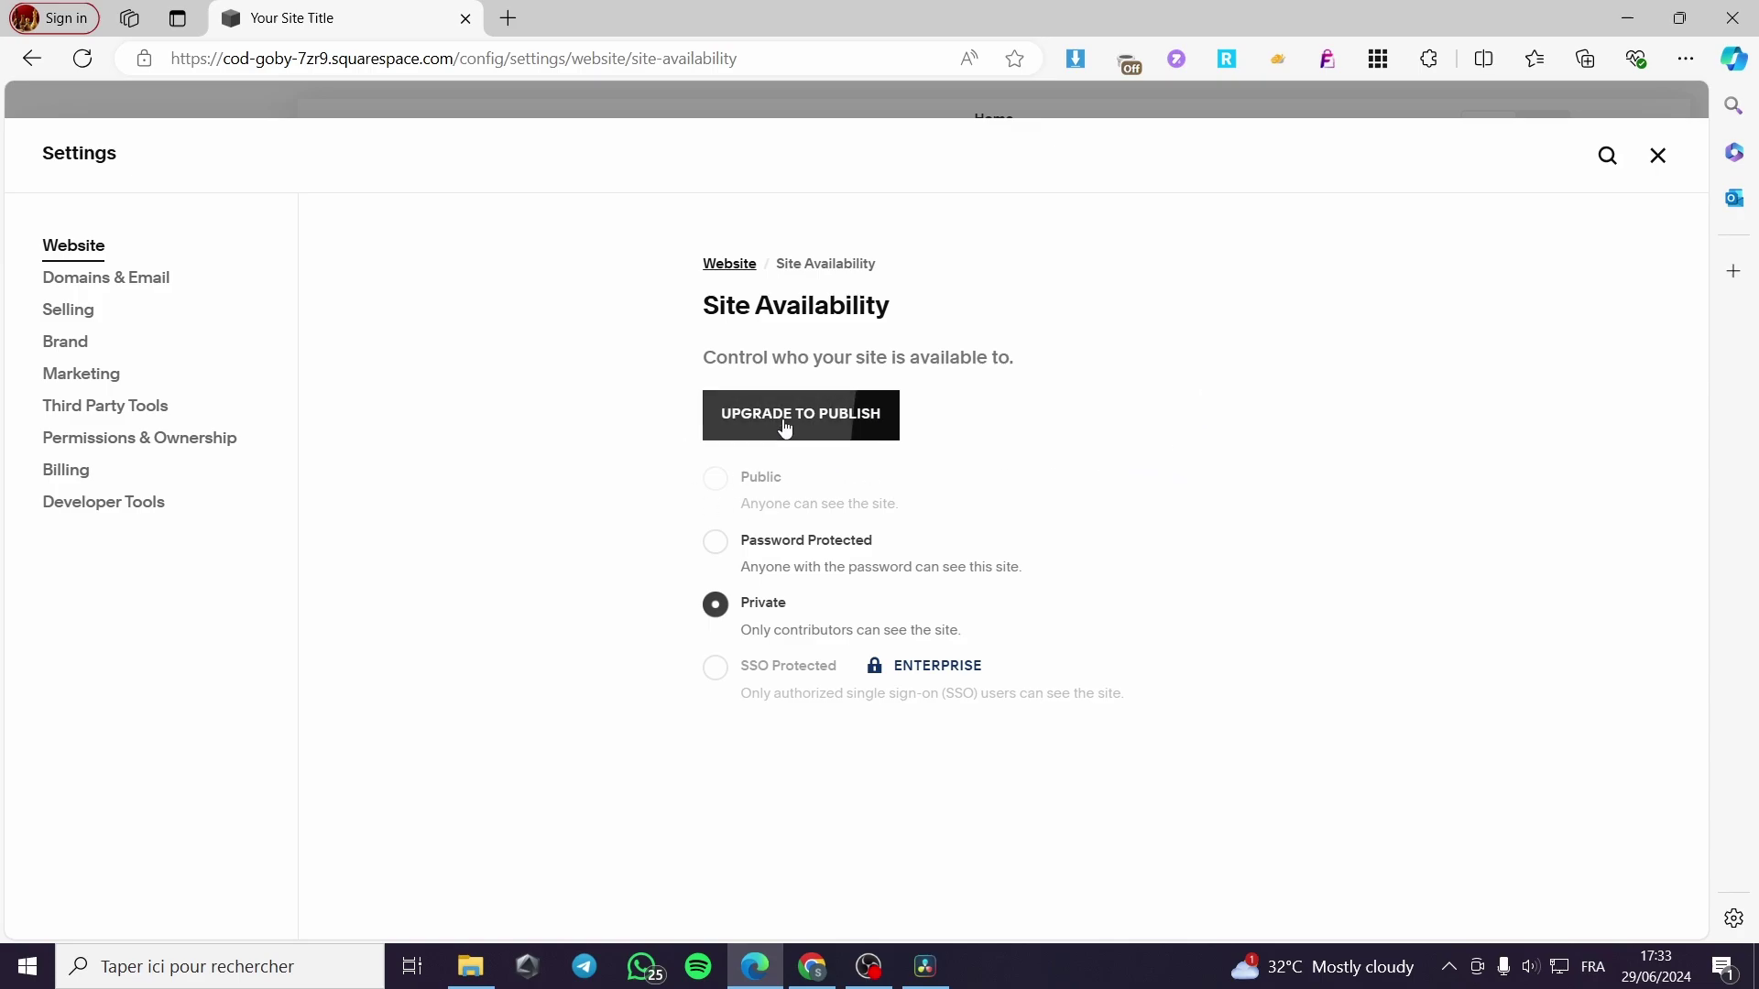
View upgrade plans: Personal $16, Business $23, Commerce Basic $28, Advanced $52 monthly
{"action": "left_click", "coordinate": [857, 426]}
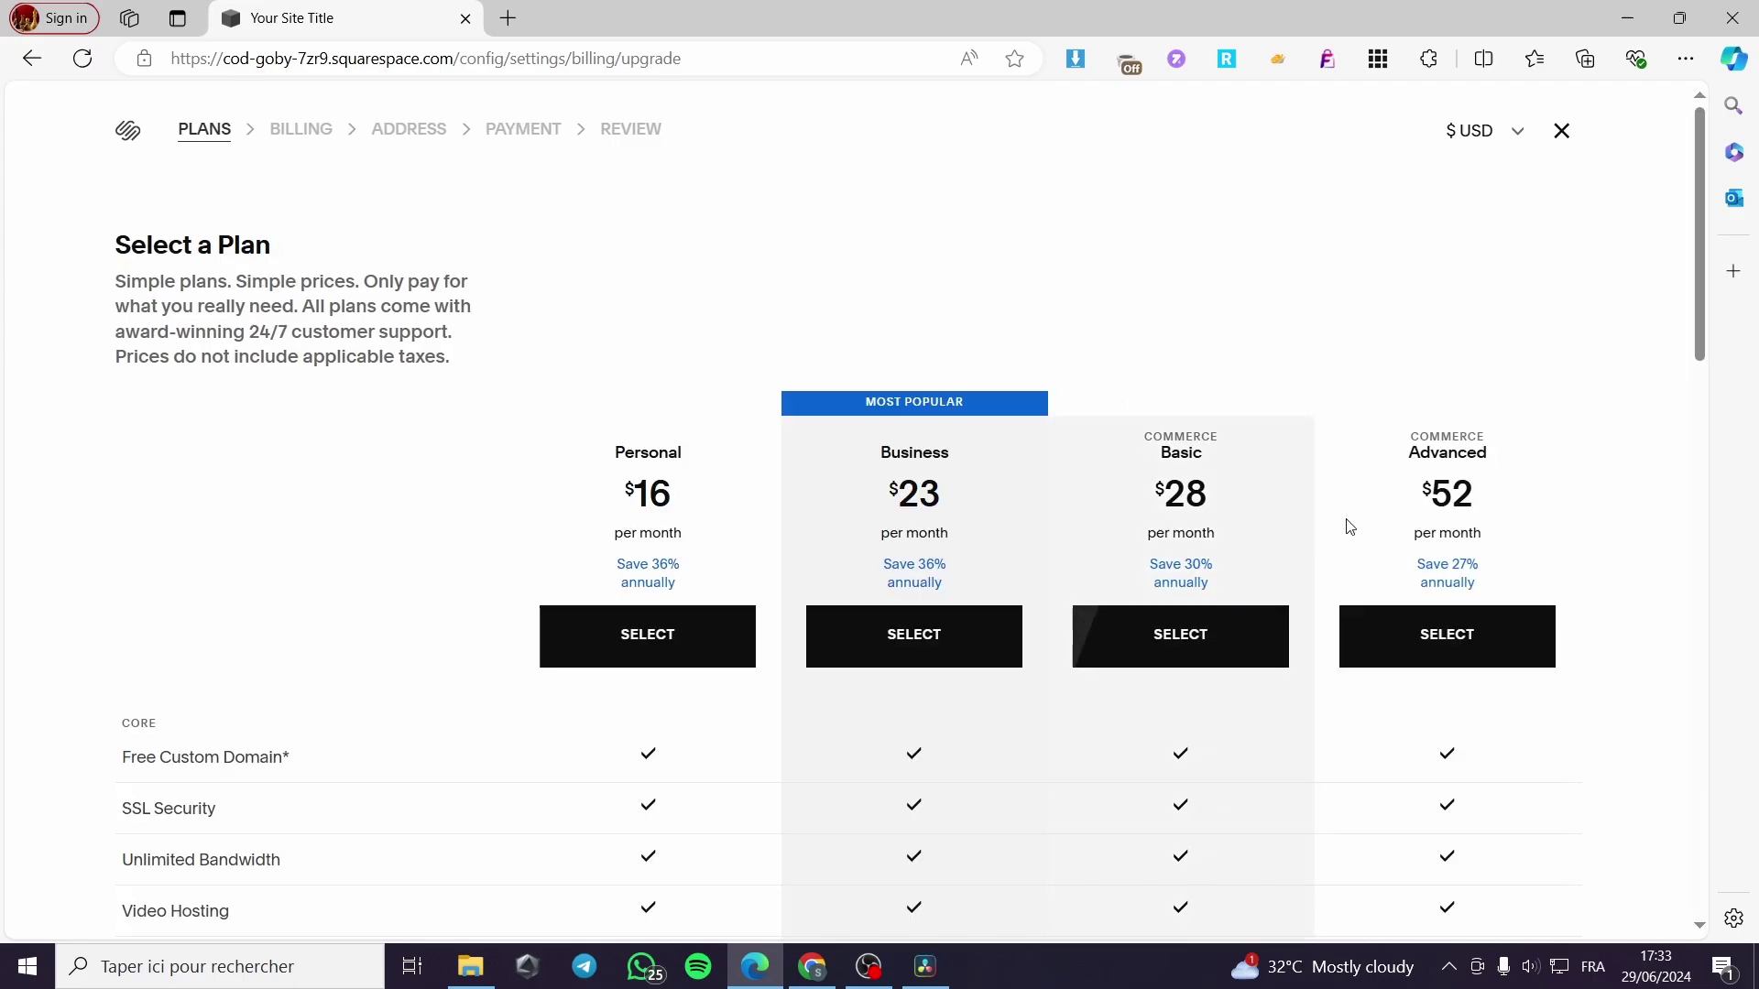
{"action": "scroll", "coordinate": [785, 687], "scroll_direction": "down", "scroll_amount": 8}
{"action": "scroll", "coordinate": [1078, 632], "scroll_direction": "up", "scroll_amount": 8}
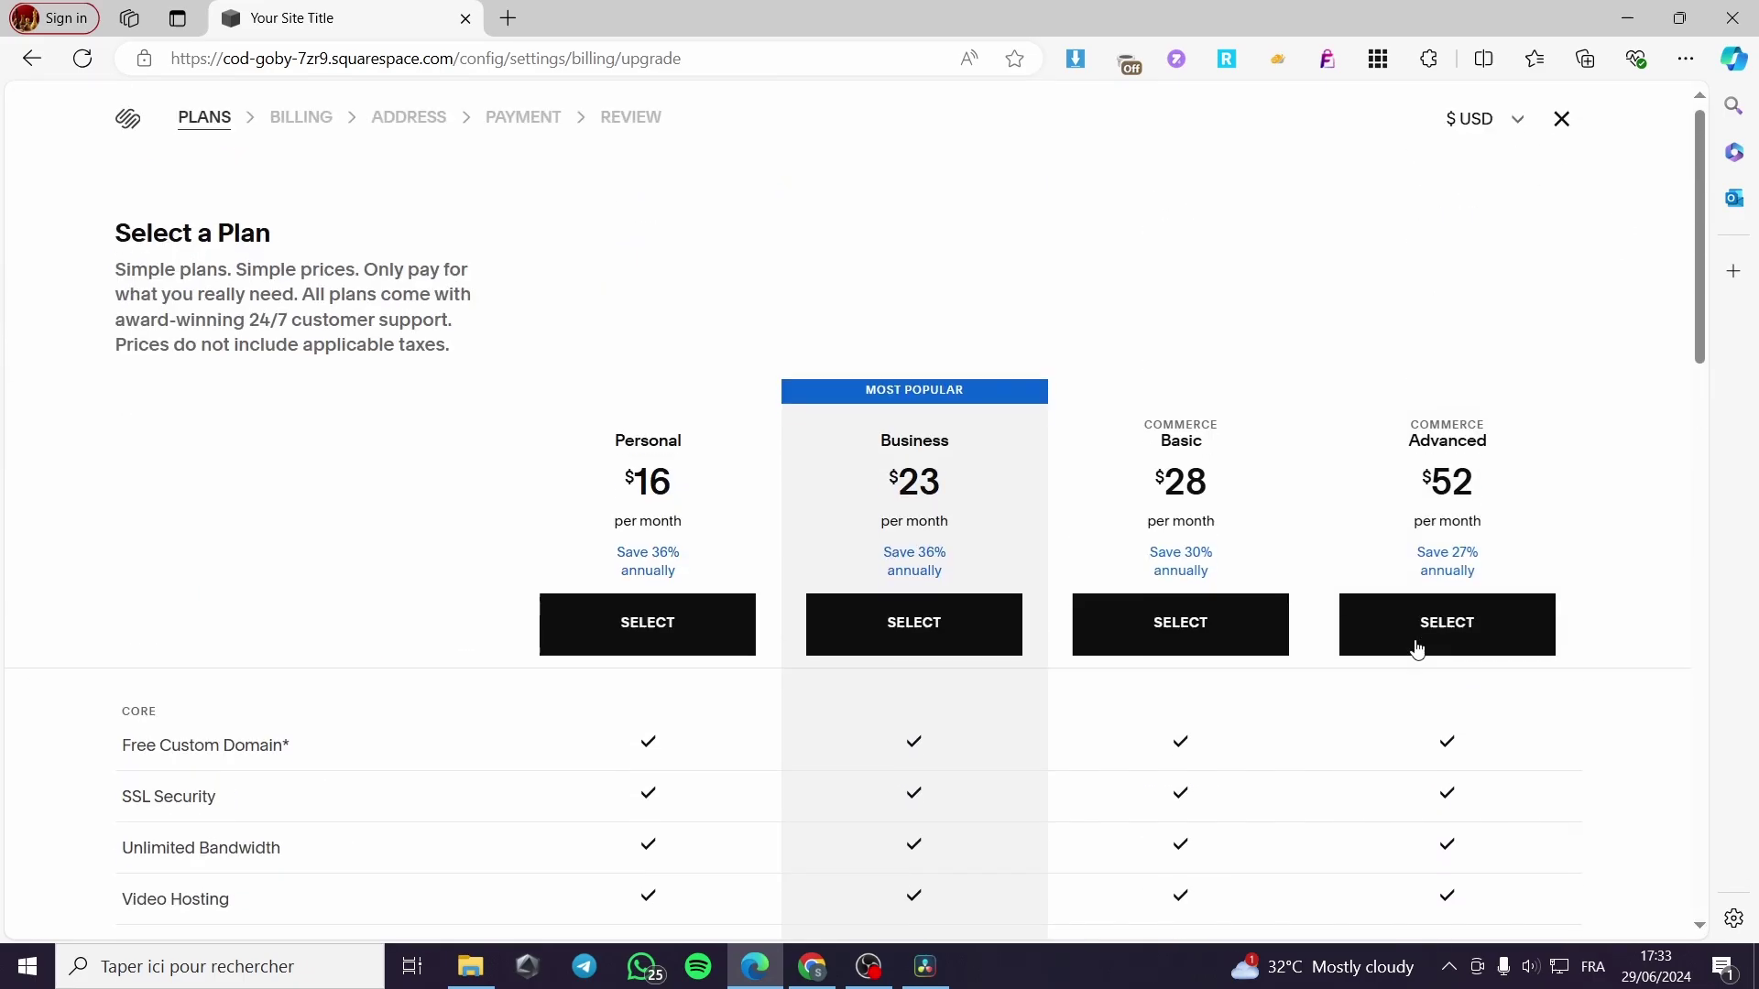